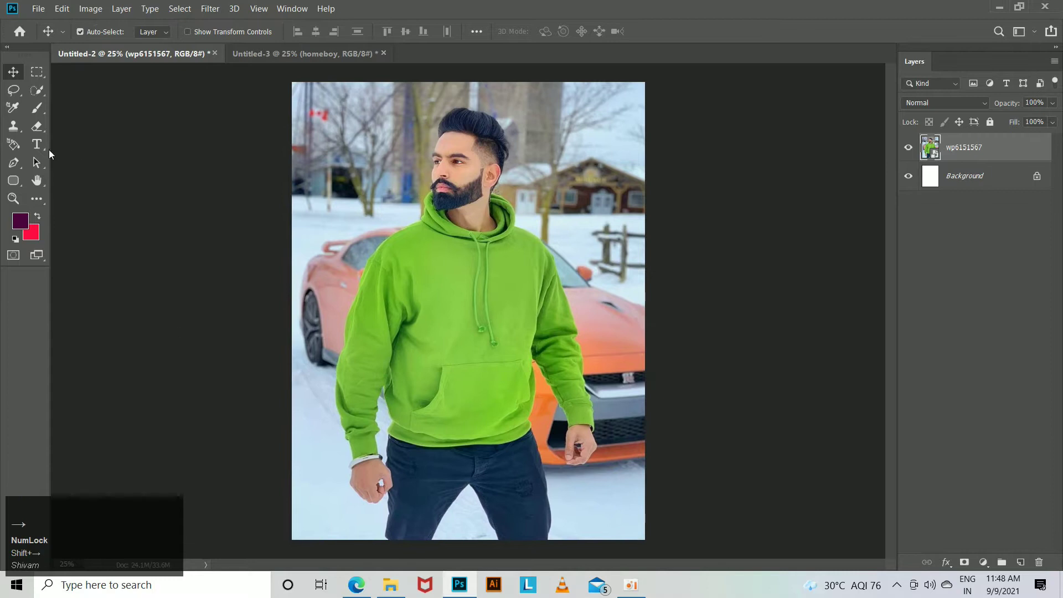
# Add a point text layer reading "Hor" on the green hoodie.
pyautogui.click(382, 325)
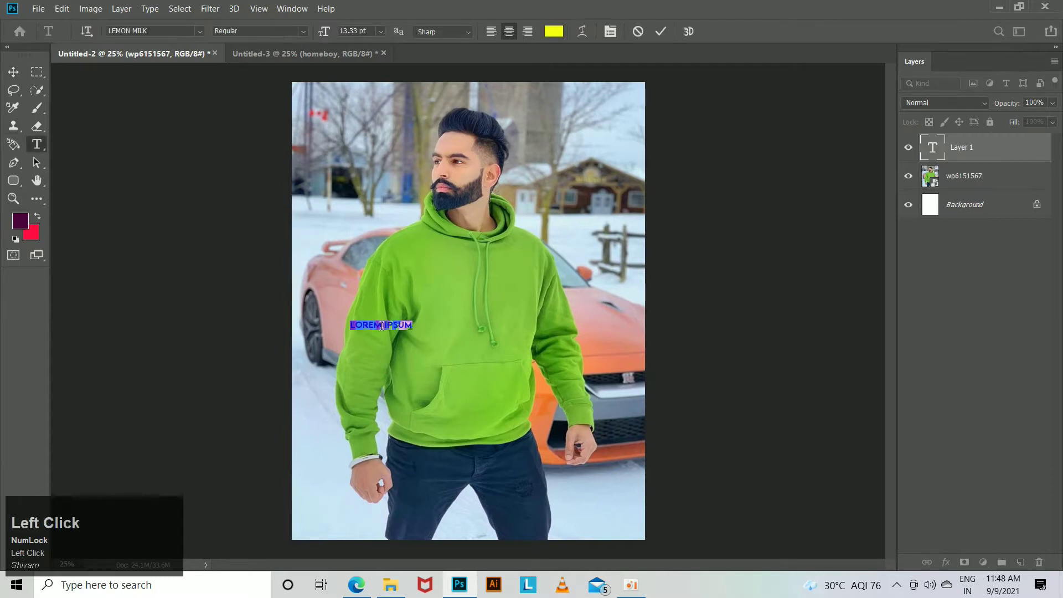
pyautogui.write('HOR')
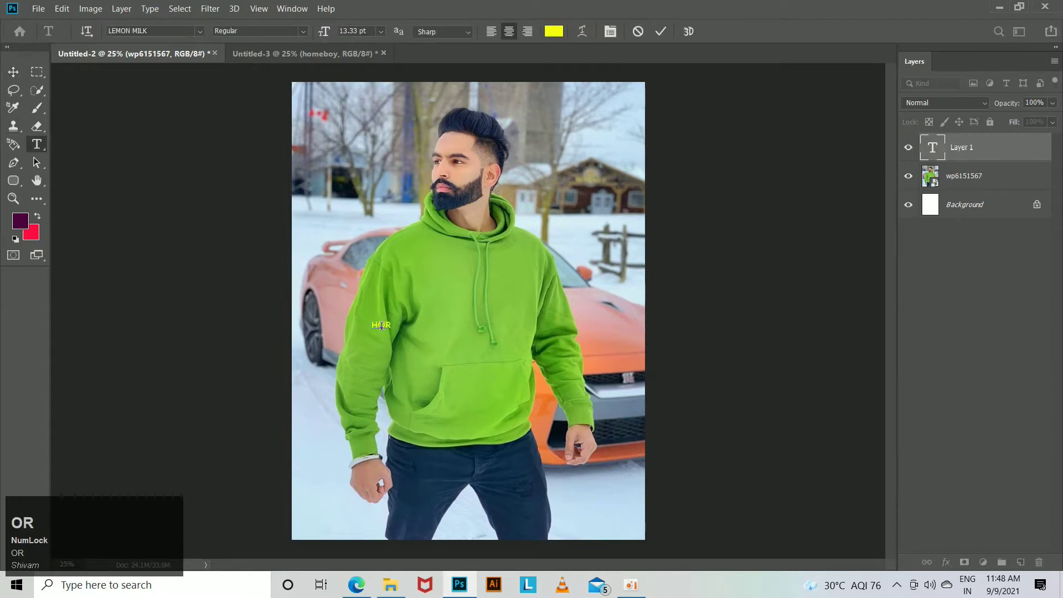
pyautogui.hotkey('ctrl', 'Return')
# Set the Hor text's font to Photograph Signature and turn off All Caps.
pyautogui.click(611, 33)
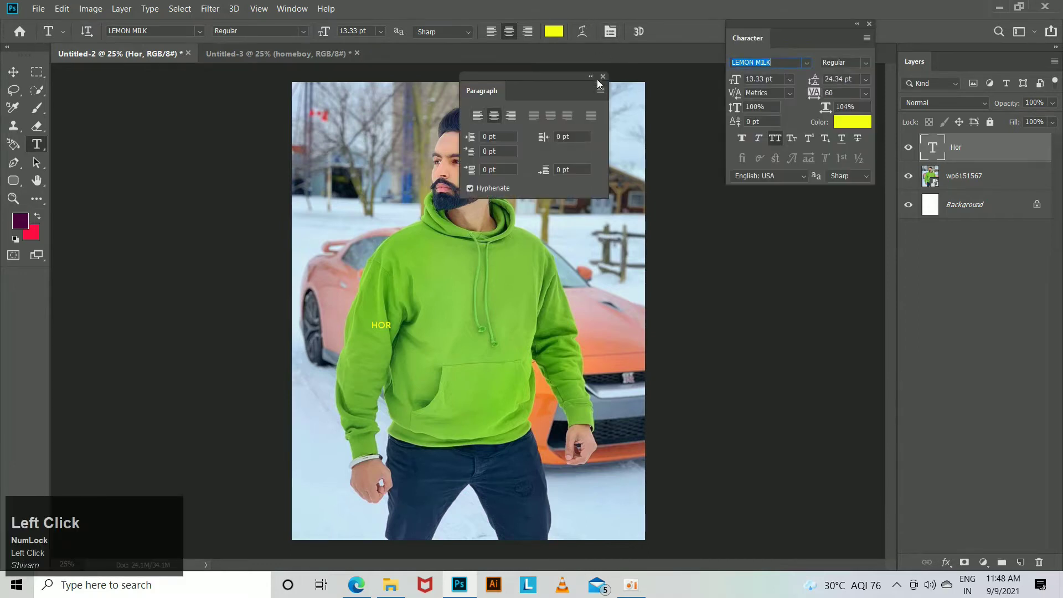
pyautogui.click(603, 77)
pyautogui.moveTo(752, 86); pyautogui.dragTo(771, 97)
pyautogui.click(807, 65)
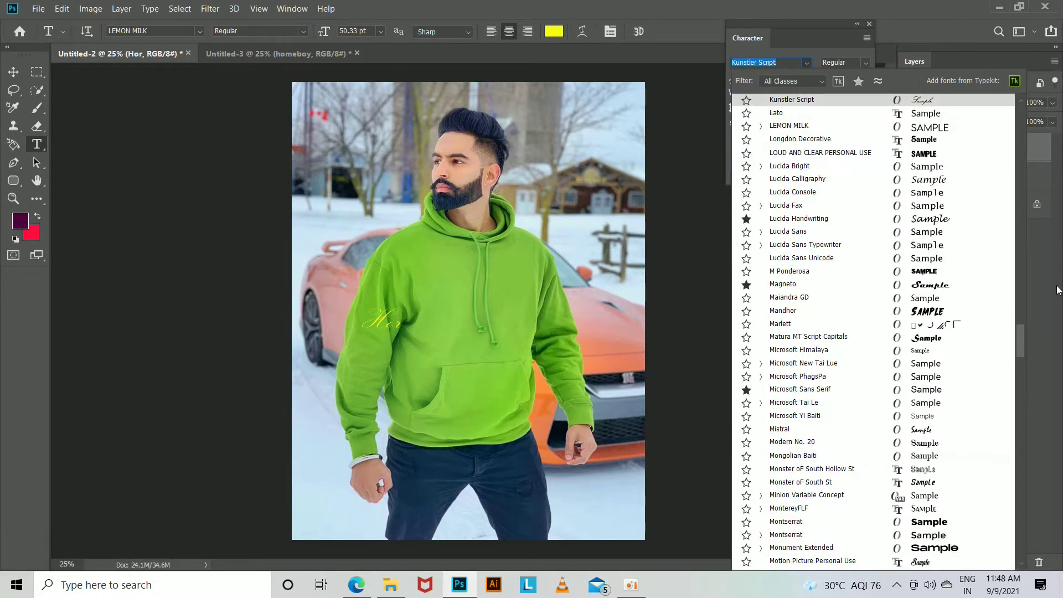
pyautogui.moveTo(1021, 335); pyautogui.dragTo(1019, 91)
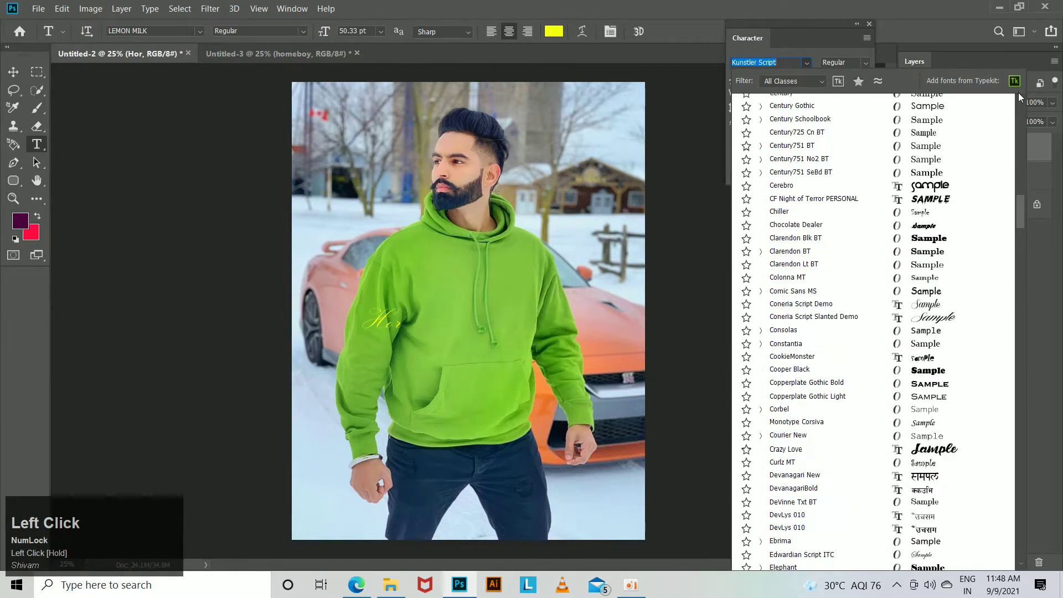
pyautogui.moveTo(1021, 191); pyautogui.dragTo(1028, 101)
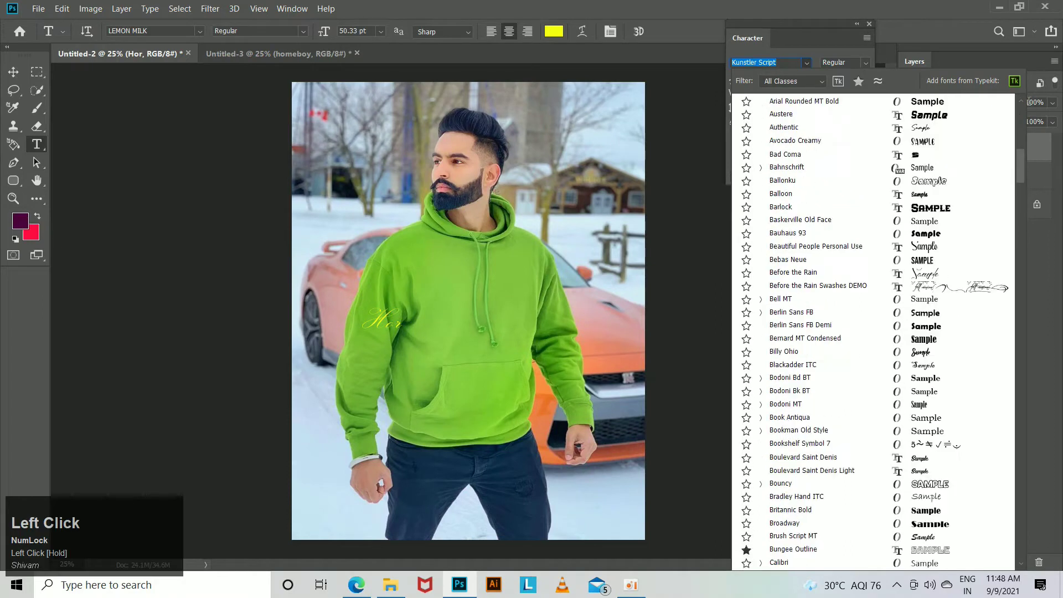
pyautogui.moveTo(1025, 142); pyautogui.dragTo(1025, 93)
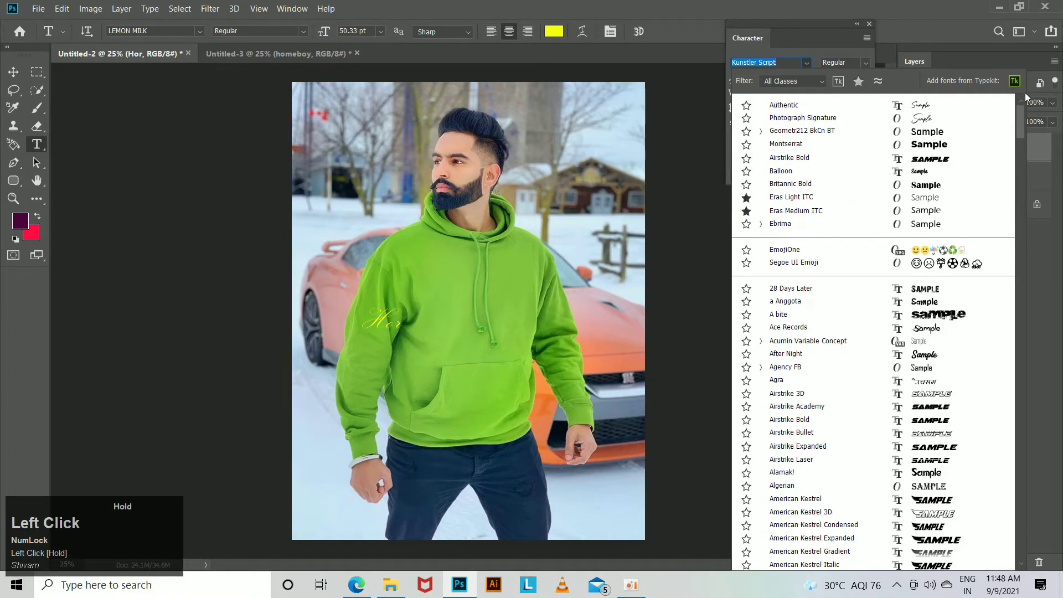
pyautogui.click(947, 117)
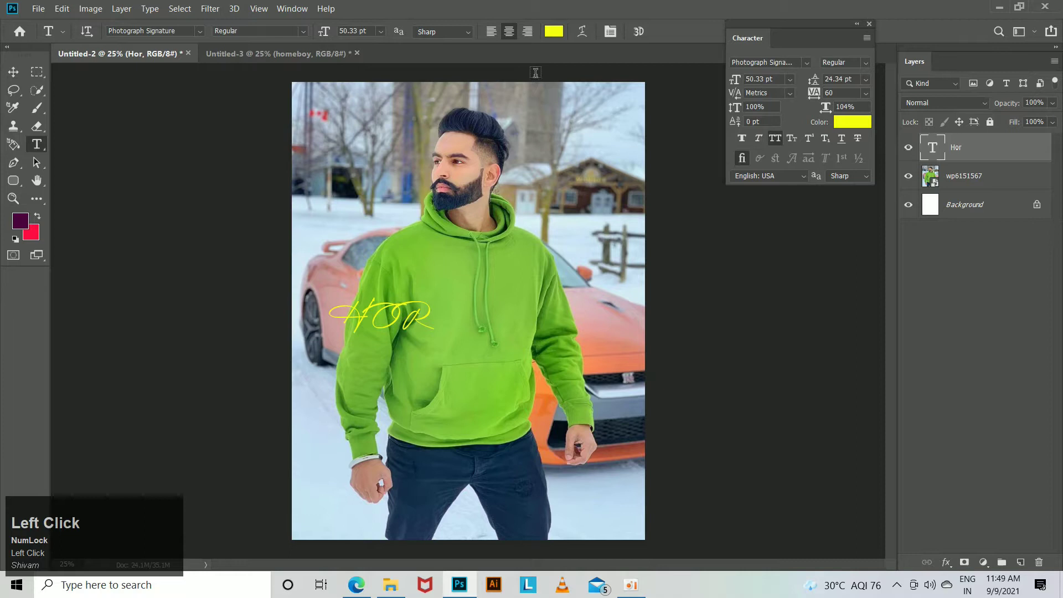
pyautogui.click(775, 138)
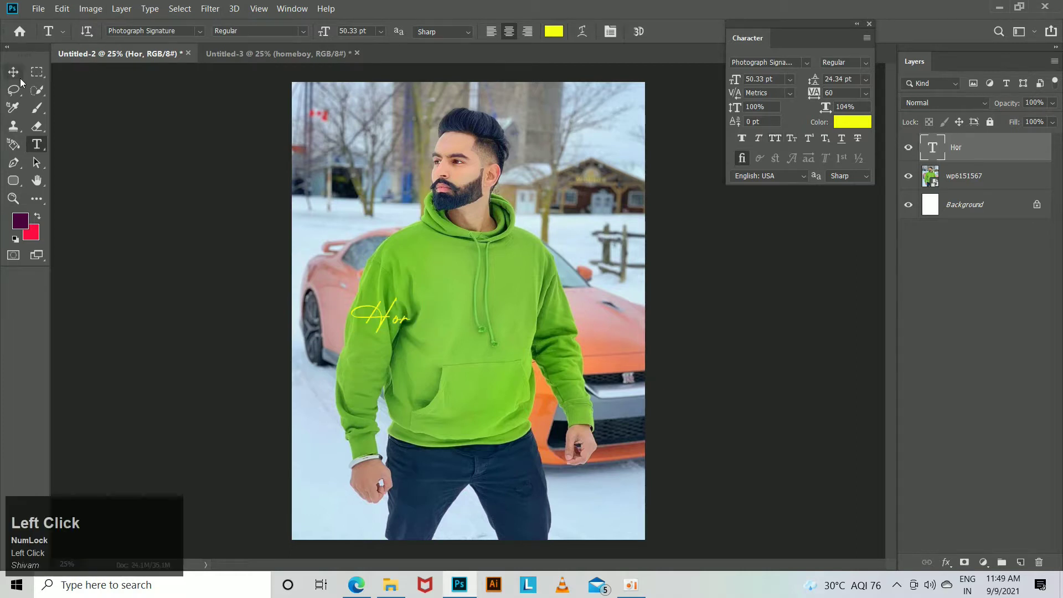
# Scale the Hor text to about 253% so it spans the hoodie's chest.
pyautogui.click(15, 74)
pyautogui.hotkey('ctrl', 't')
pyautogui.moveTo(411, 340); pyautogui.dragTo(519, 363)
# Change the Hor text colour to dark blue #080cbd.
pyautogui.click(852, 122)
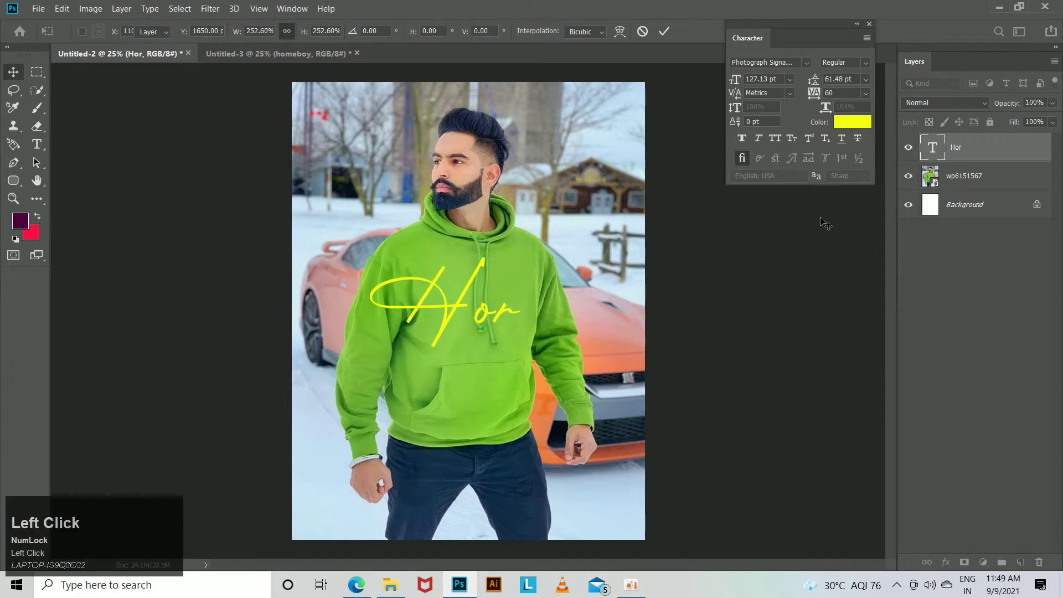
pyautogui.click(889, 389)
pyautogui.moveTo(854, 356); pyautogui.dragTo(846, 331)
pyautogui.moveTo(885, 394)
pyautogui.mouseDown()
pyautogui.moveTo(832, 329)
pyautogui.moveTo(862, 327)
pyautogui.moveTo(887, 410)
pyautogui.moveTo(880, 386)
pyautogui.mouseUp()
pyautogui.click(864, 373)
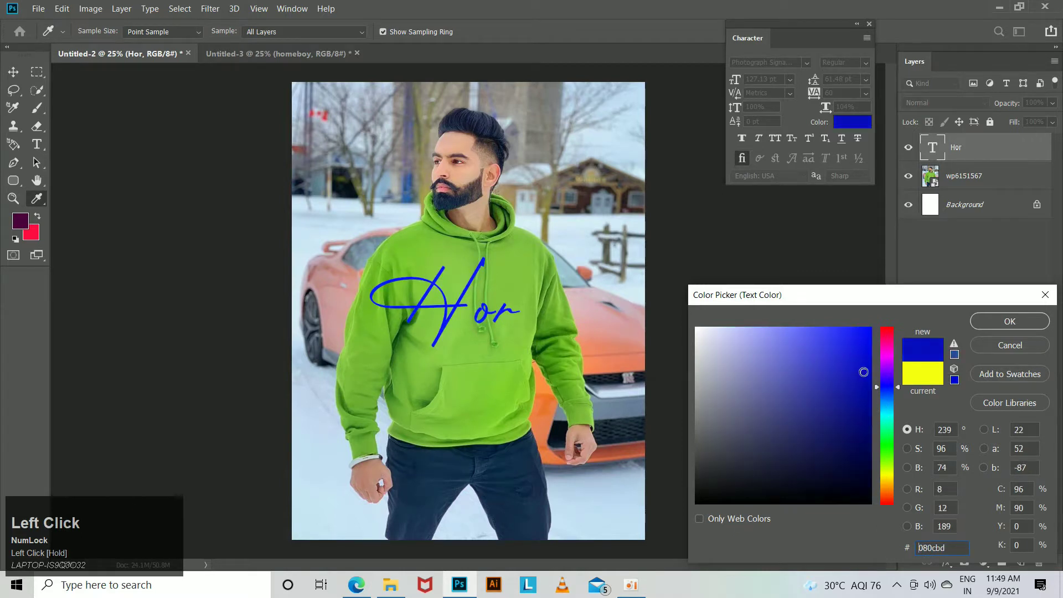
pyautogui.click(995, 325)
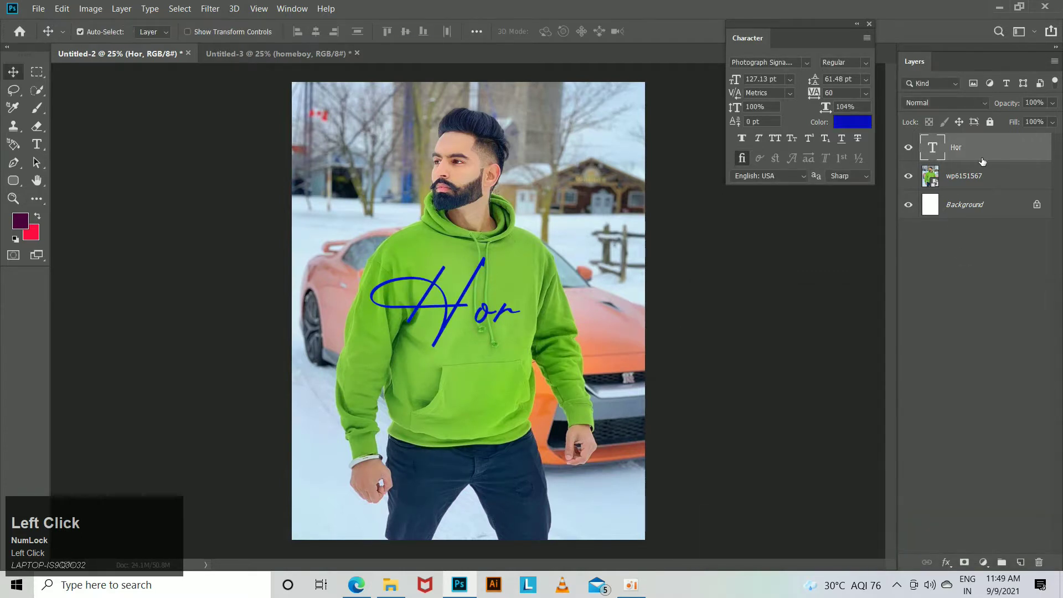
# Duplicate the Hor text below the original, change the copy to "Dus" and position it on the lower chest.
pyautogui.moveTo(489, 316); pyautogui.dragTo(536, 360)
pyautogui.press('t')
pyautogui.doubleClick(538, 362)
pyautogui.write('Dus')
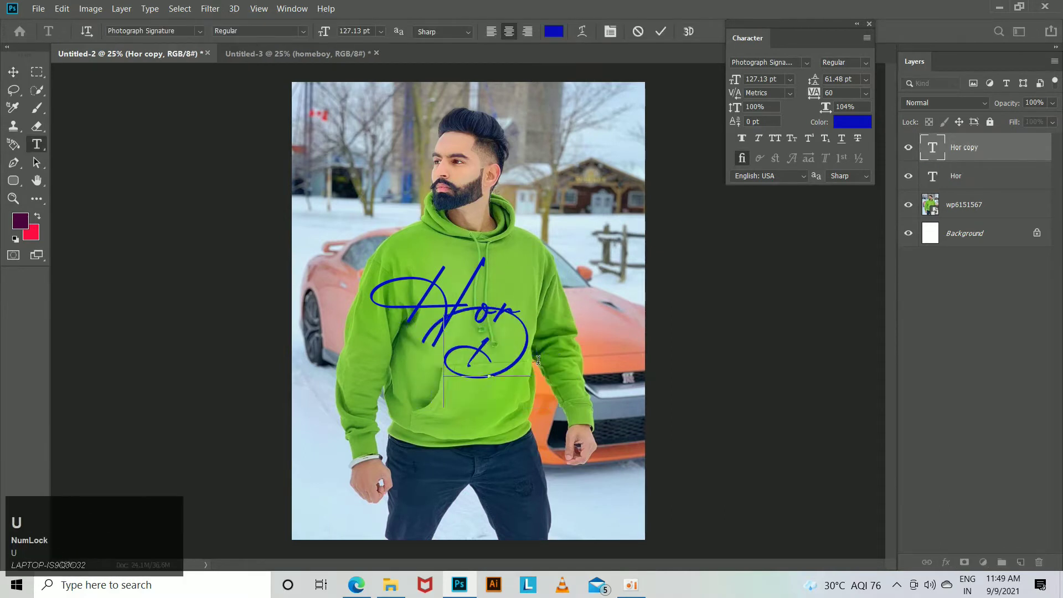
pyautogui.click(13, 72)
pyautogui.moveTo(537, 363); pyautogui.dragTo(502, 346)
# Scale both text layers together to about 88% and reposition them on the hoodie.
pyautogui.keyDown('shift'); pyautogui.click(989, 178); pyautogui.keyUp('shift')
pyautogui.hotkey('ctrl', 't')
pyautogui.hotkey('ctrl', 'z')
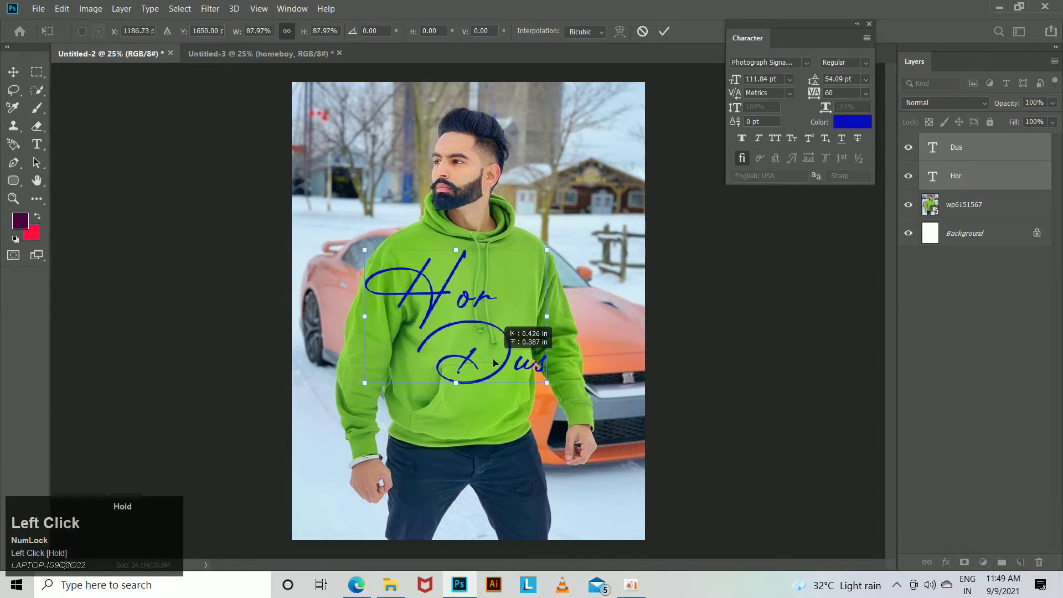
pyautogui.click(745, 366)
pyautogui.click(777, 353)
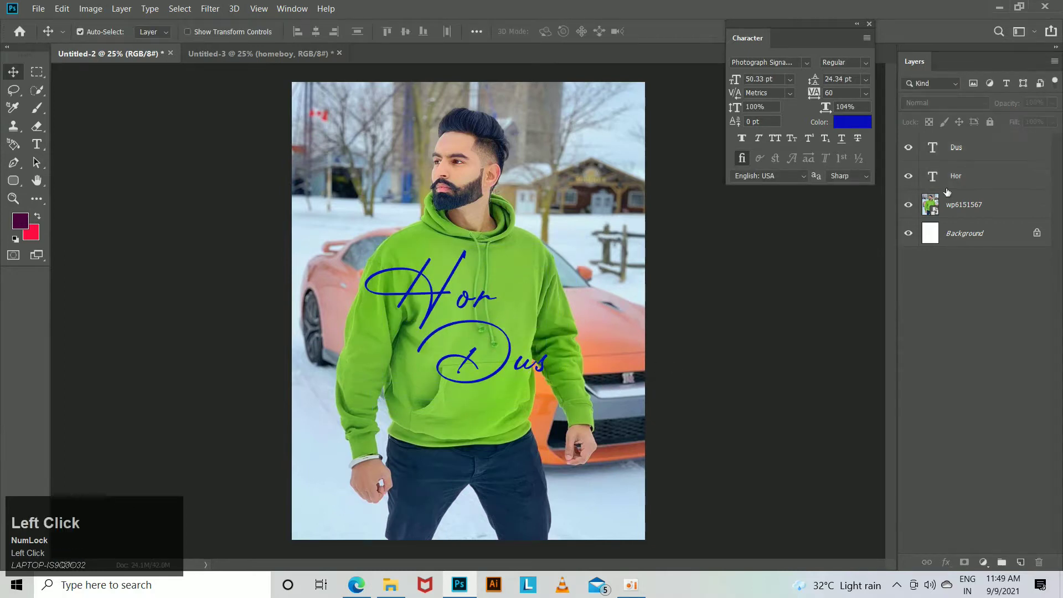
# Nudge the Dus text slightly upward, closer to the Hor text.
pyautogui.click(973, 153)
pyautogui.hotkey('shift', 'Up')
pyautogui.hotkey('shift', 'Up')
pyautogui.hotkey('shift', 'Up')
pyautogui.hotkey('shift', 'Up')
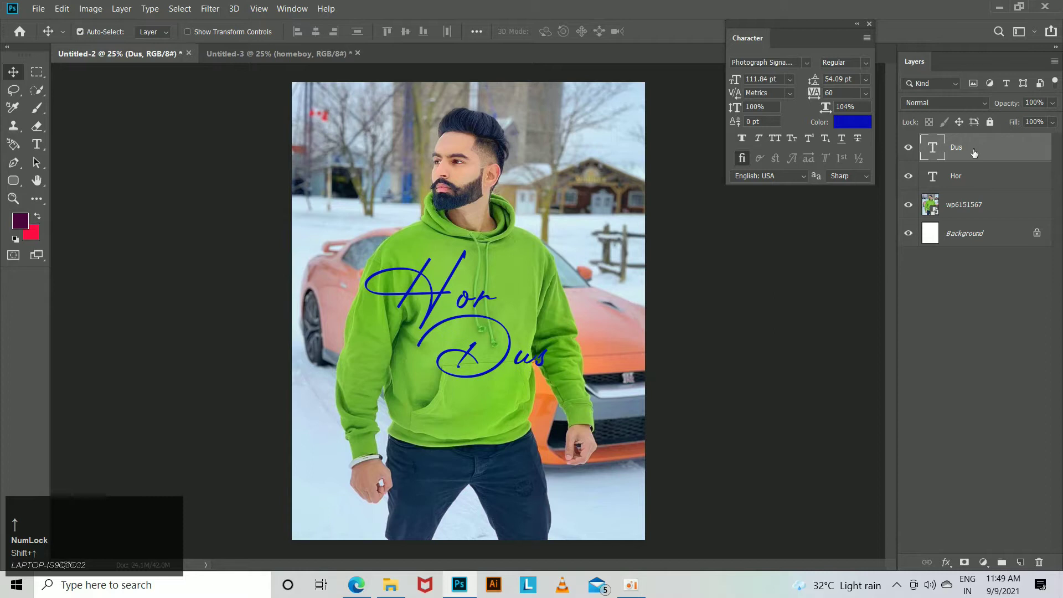
# Recolour the Hor and Dus text layers to brighter blue #303de8.
pyautogui.click(981, 182)
pyautogui.keyDown('ctrl'); pyautogui.click(970, 159); pyautogui.keyUp('ctrl')
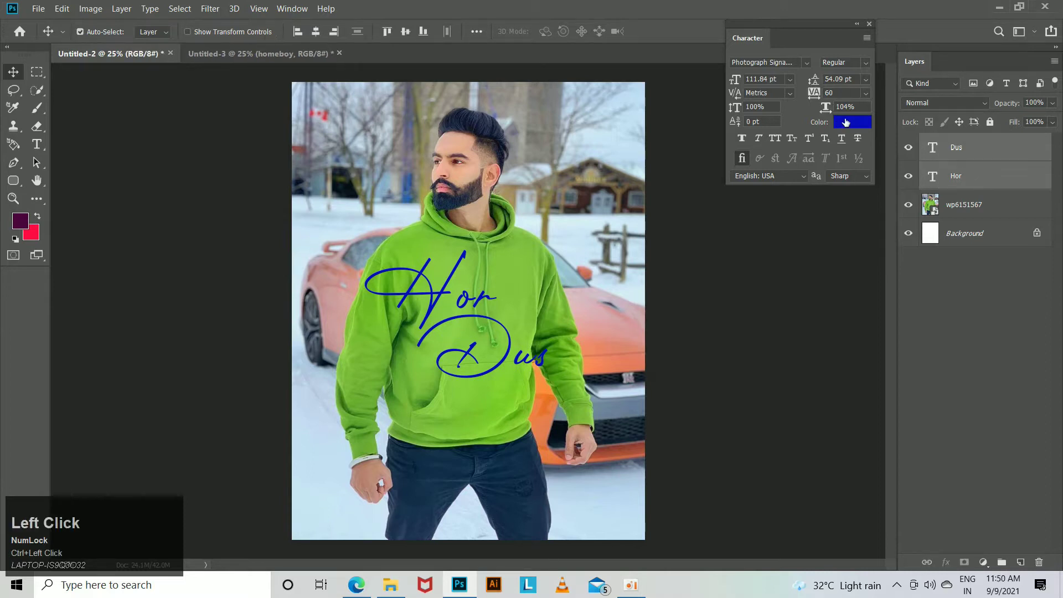
pyautogui.click(853, 122)
pyautogui.moveTo(888, 383)
pyautogui.mouseDown()
pyautogui.moveTo(831, 332)
pyautogui.moveTo(835, 343)
pyautogui.mouseUp()
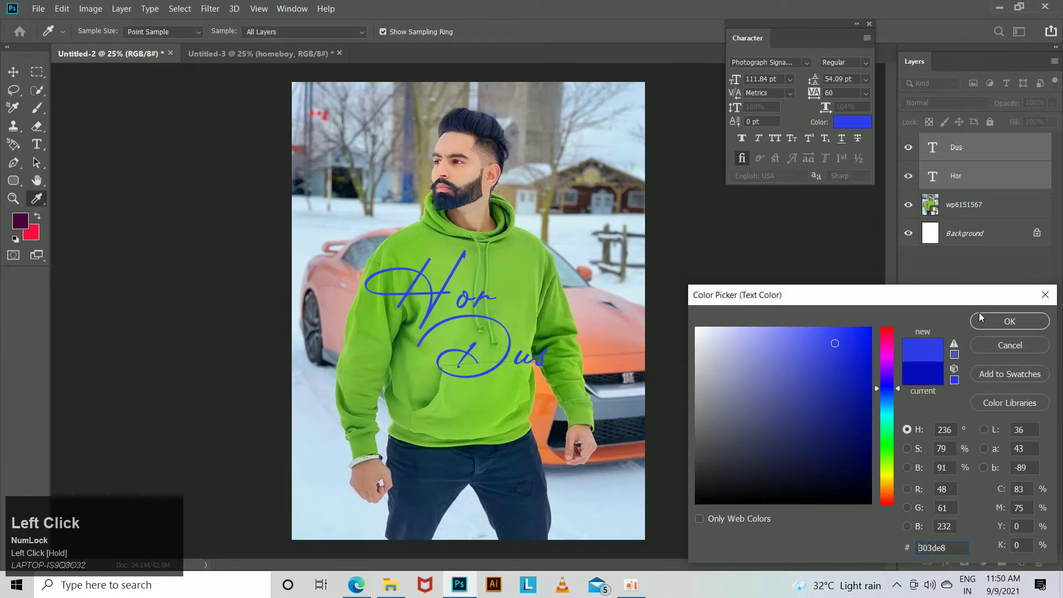
pyautogui.click(1008, 321)
# Duplicate the Hor text layer under the name Hor copy.
pyautogui.click(985, 175)
pyautogui.rightClick(985, 175)
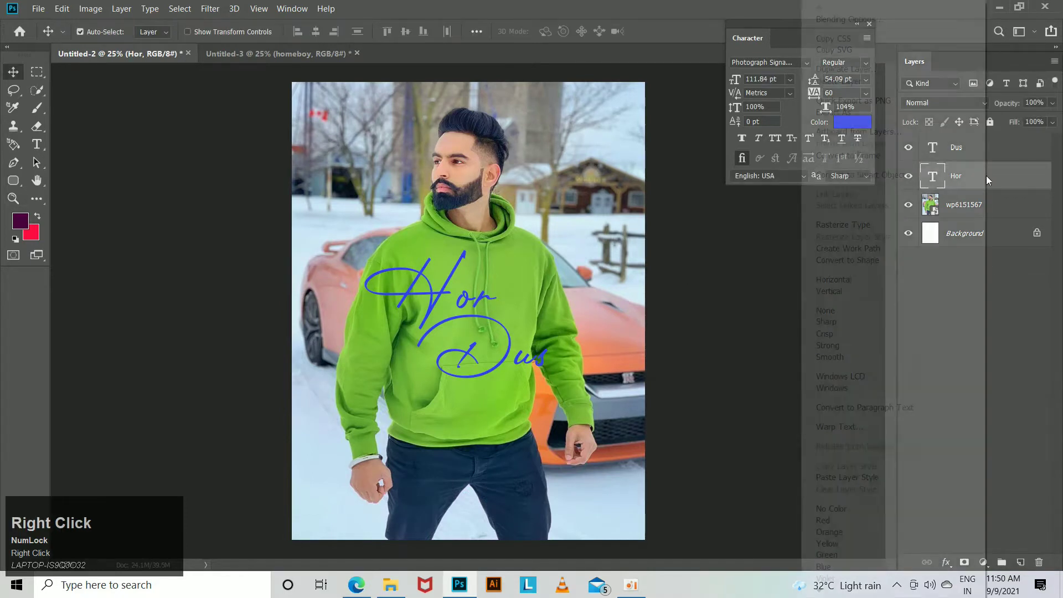
pyautogui.click(842, 69)
pyautogui.click(653, 151)
# Apply a 2 px white centered Stroke to the original Hor layer.
pyautogui.click(975, 206)
pyautogui.rightClick(946, 563)
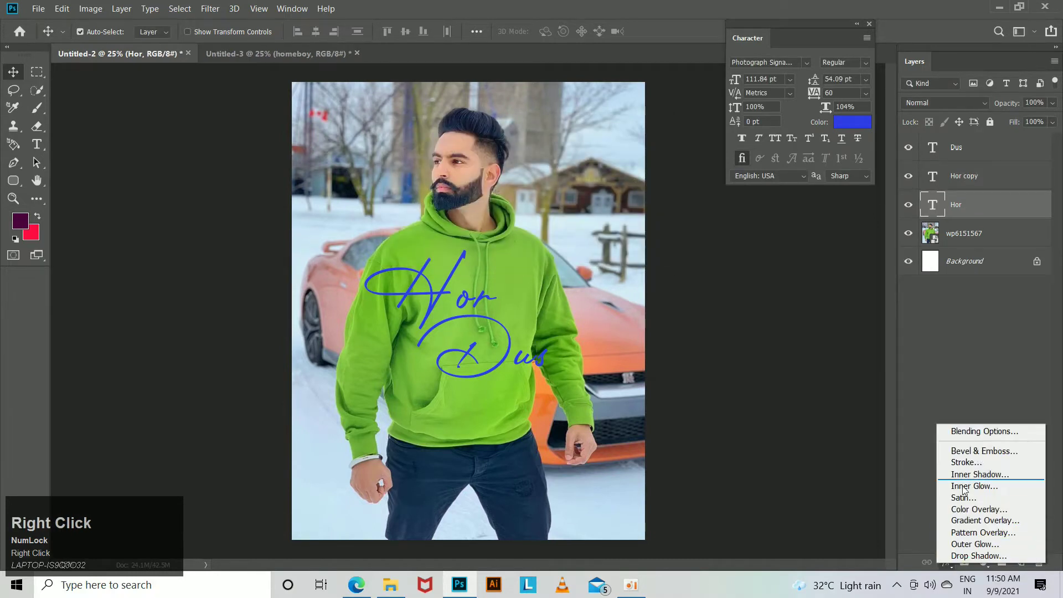
pyautogui.click(977, 462)
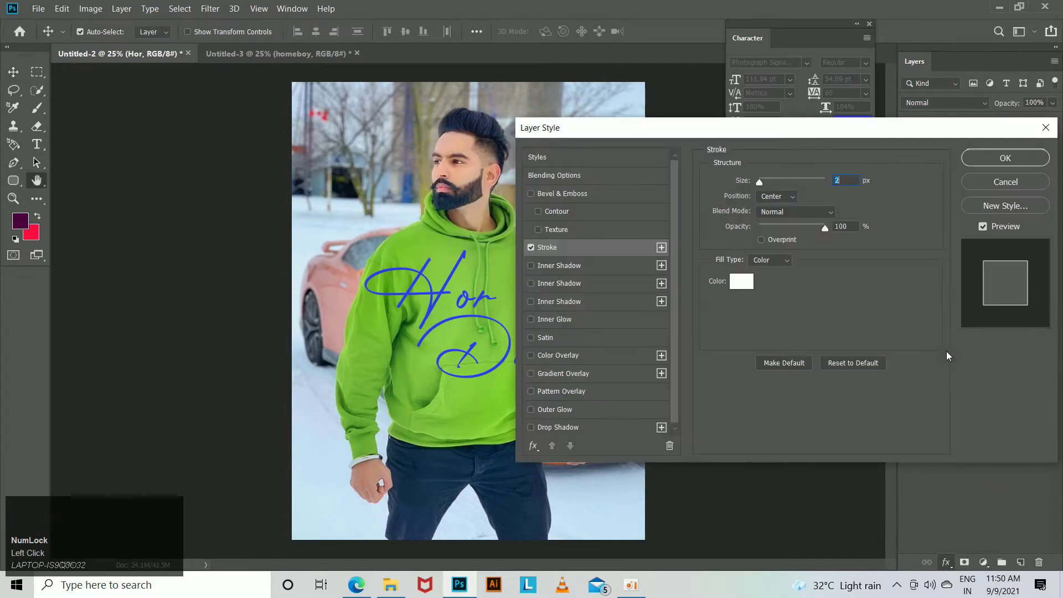
pyautogui.click(985, 165)
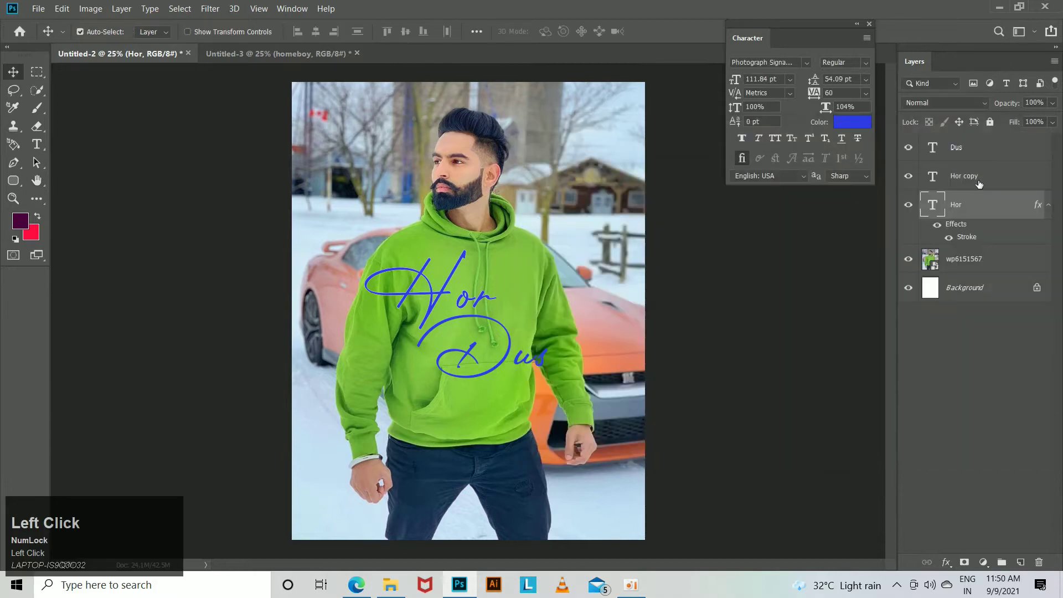
# Scale the Hor copy text down slightly so it sits inside the original's outline.
pyautogui.click(977, 180)
pyautogui.hotkey('ctrl', 't')
pyautogui.moveTo(496, 344); pyautogui.dragTo(488, 338)
pyautogui.click(760, 375)
# Reduce the original Hor layer's Fill so mainly its outline remains, and copy its layer style.
pyautogui.click(989, 209)
pyautogui.moveTo(1014, 123); pyautogui.dragTo(957, 142)
pyautogui.rightClick(988, 211)
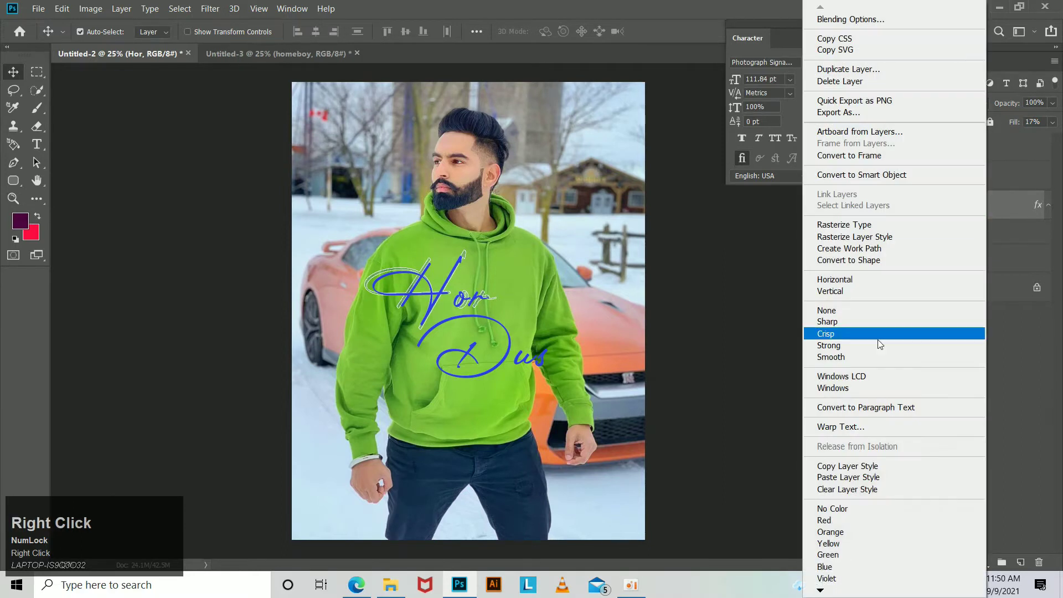
pyautogui.click(880, 466)
# Duplicate the Dus layer and paste the copied layer style onto the lower Dus layer.
pyautogui.click(980, 158)
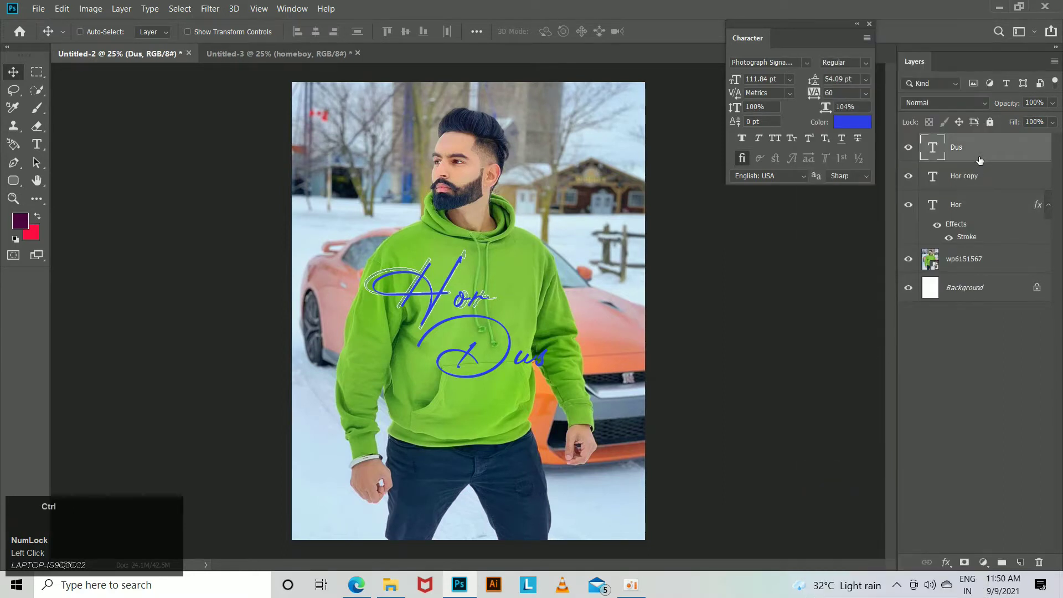
pyautogui.hotkey('ctrl', 'j')
pyautogui.click(947, 180)
pyautogui.rightClick(946, 183)
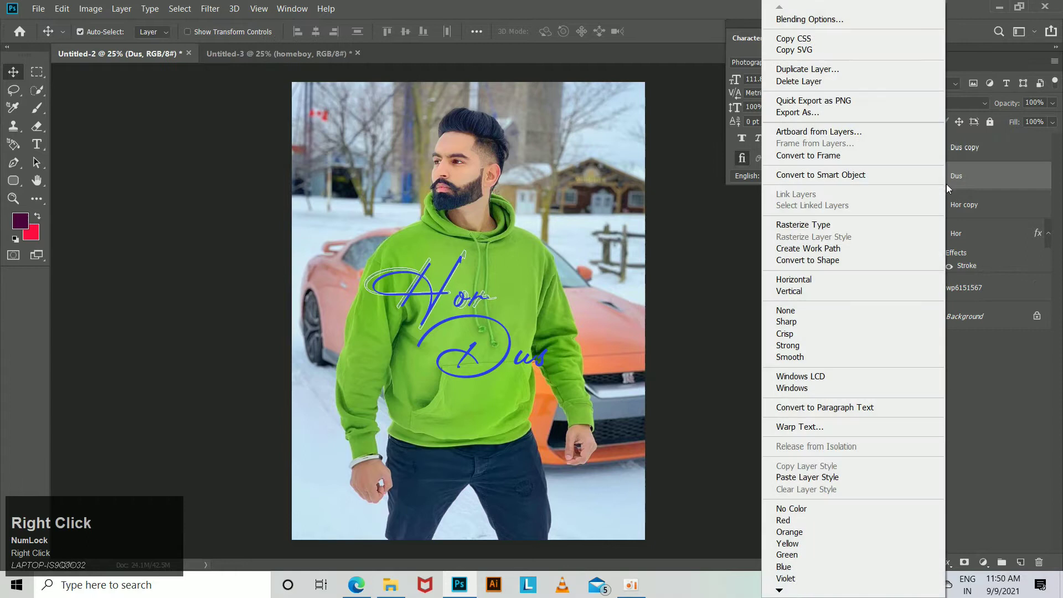
pyautogui.click(808, 478)
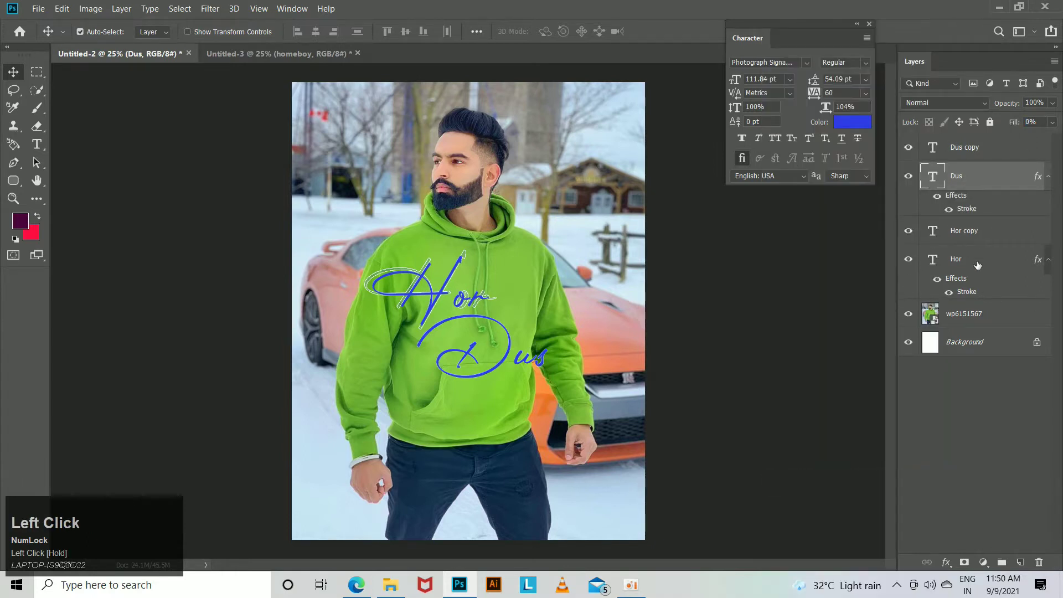
# Lower the Fill of the outlined Hor and Dus layers to 0%.
pyautogui.click(995, 260)
pyautogui.moveTo(1014, 122); pyautogui.dragTo(961, 136)
# Scale the Dus copy text down to about 98 pt so it sits inside its outline.
pyautogui.click(983, 159)
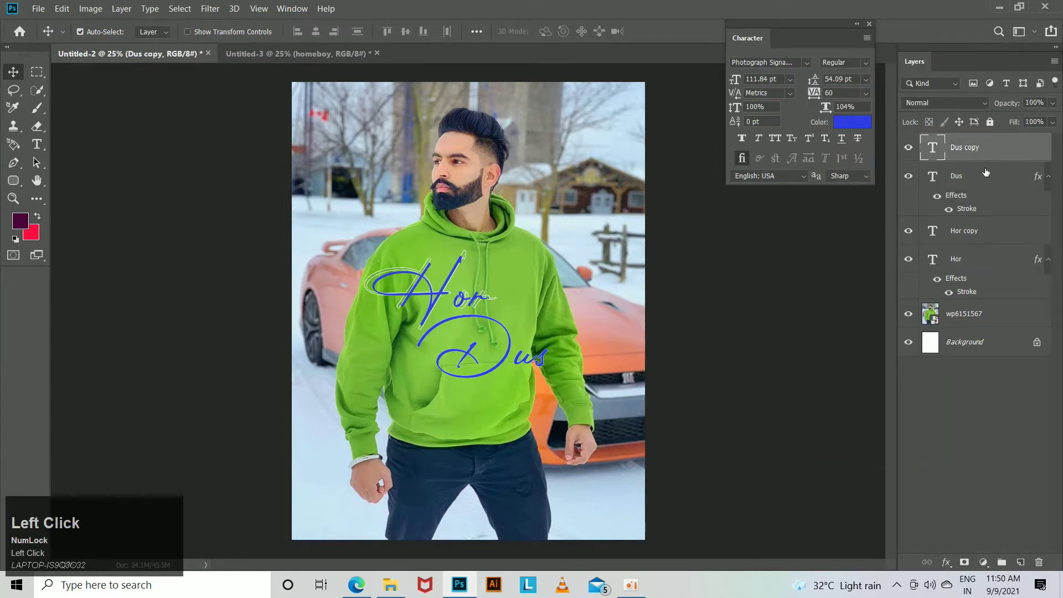
pyautogui.hotkey('ctrl', 't')
pyautogui.moveTo(548, 411); pyautogui.dragTo(541, 405)
pyautogui.click(685, 397)
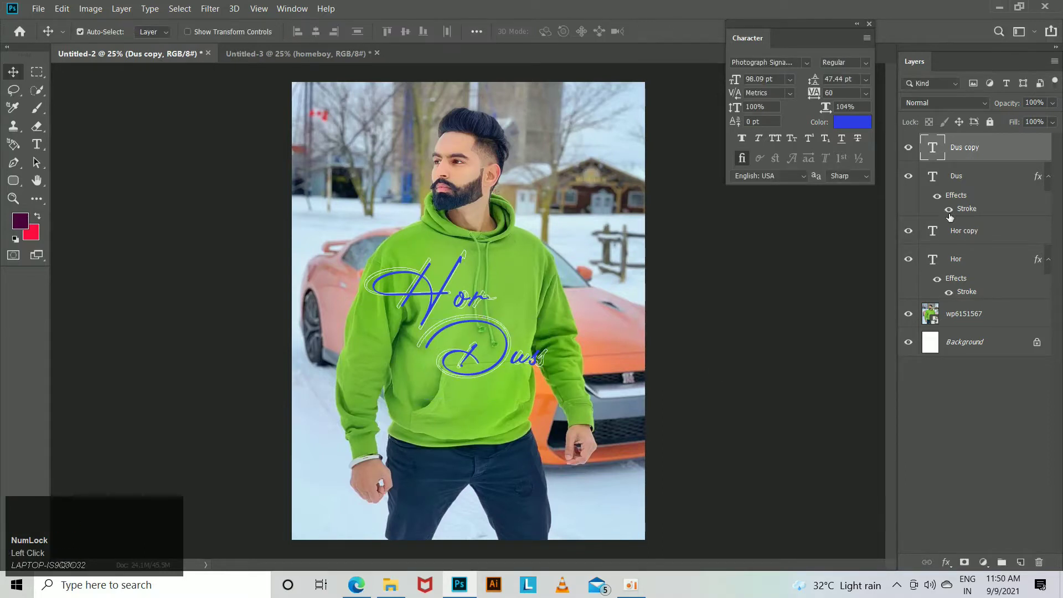
# Recolour the text layers from Dus copy down to Hor copy to bright red.
pyautogui.keyDown('shift'); pyautogui.click(999, 237); pyautogui.keyUp('shift')
pyautogui.click(837, 122)
pyautogui.moveTo(878, 387); pyautogui.dragTo(881, 319)
pyautogui.click(1000, 323)
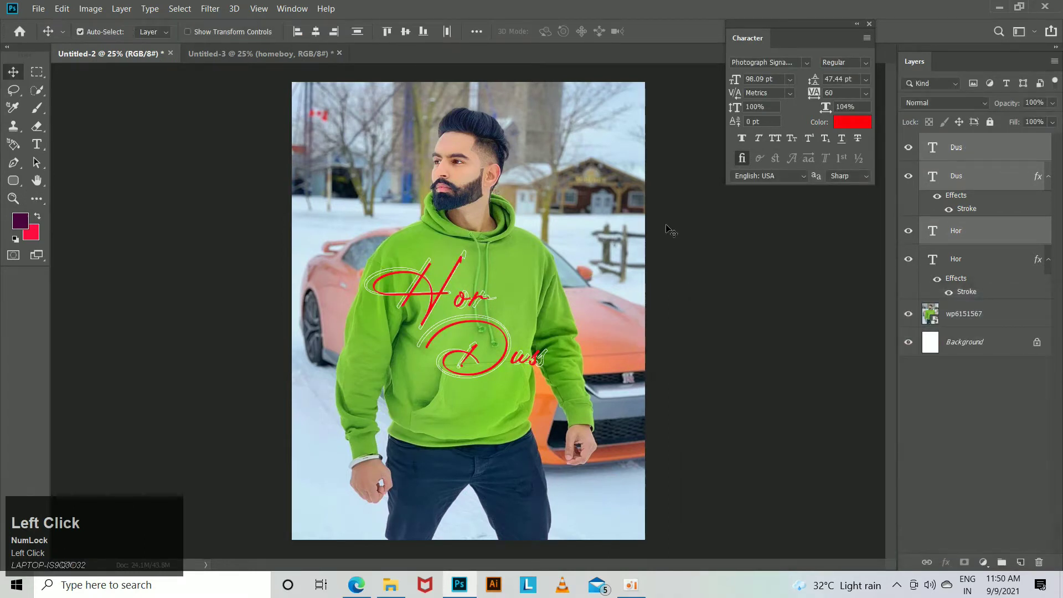
pyautogui.click(997, 316)
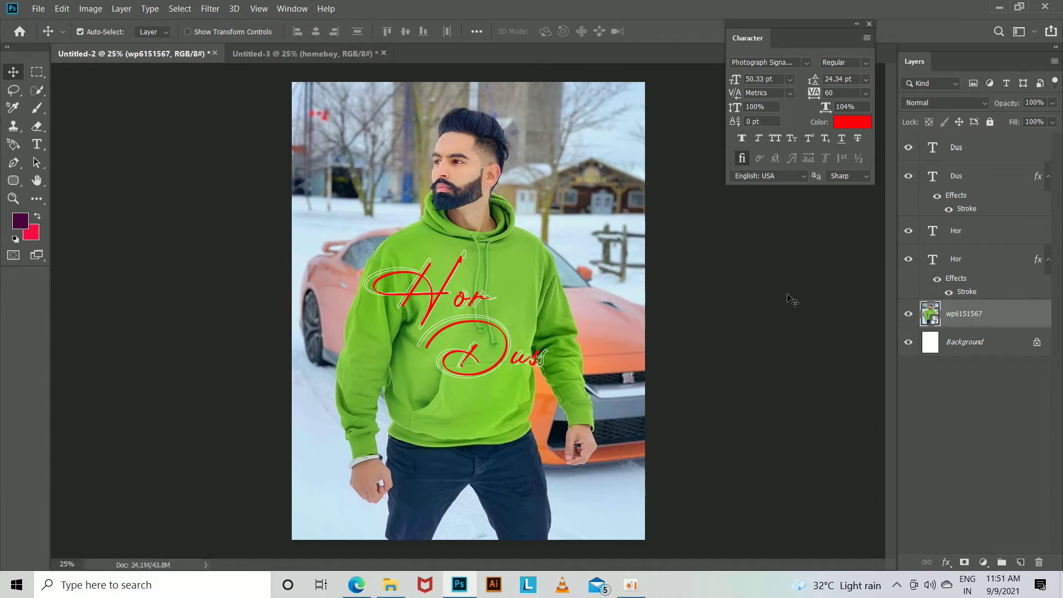
# Add a new text layer reading "WHITE HILL MUSIC" across the upper part of the photo.
pyautogui.click(34, 144)
pyautogui.click(972, 159)
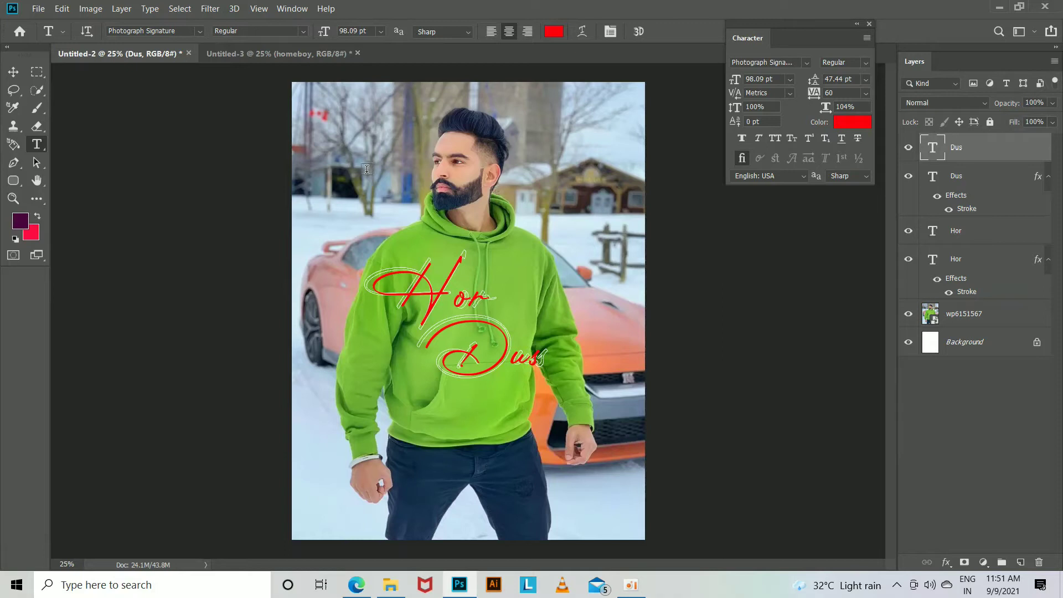
pyautogui.click(367, 169)
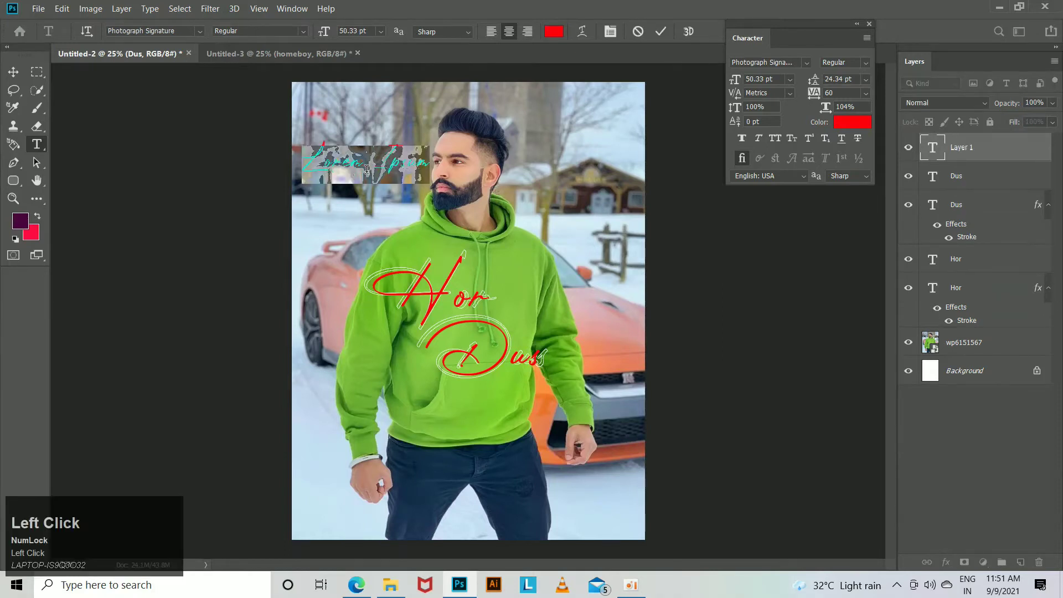
pyautogui.press('capslock')
pyautogui.write('WHITE')
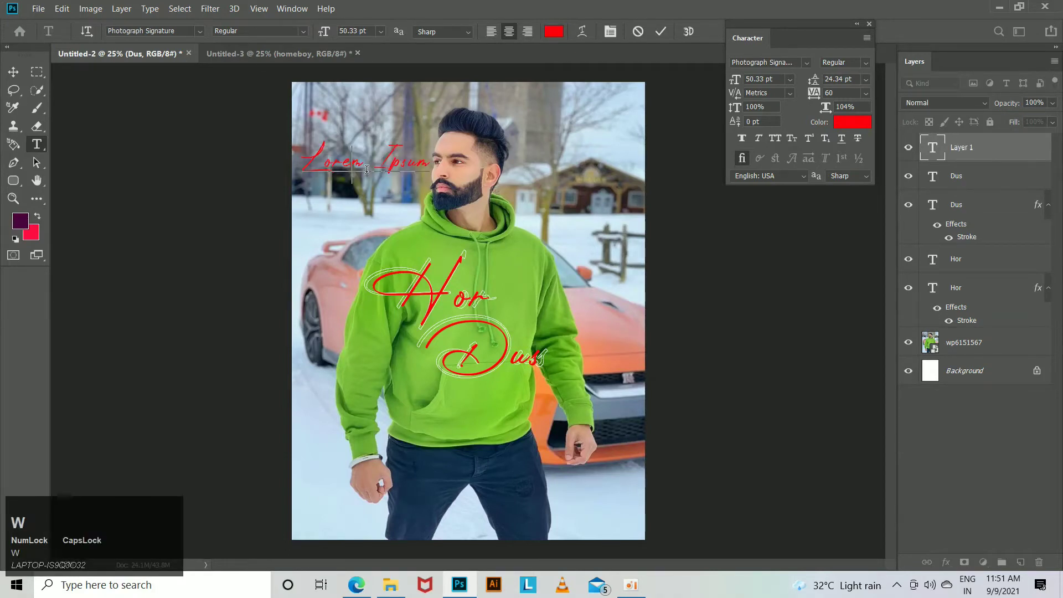
pyautogui.write(' HILL MUSIC')
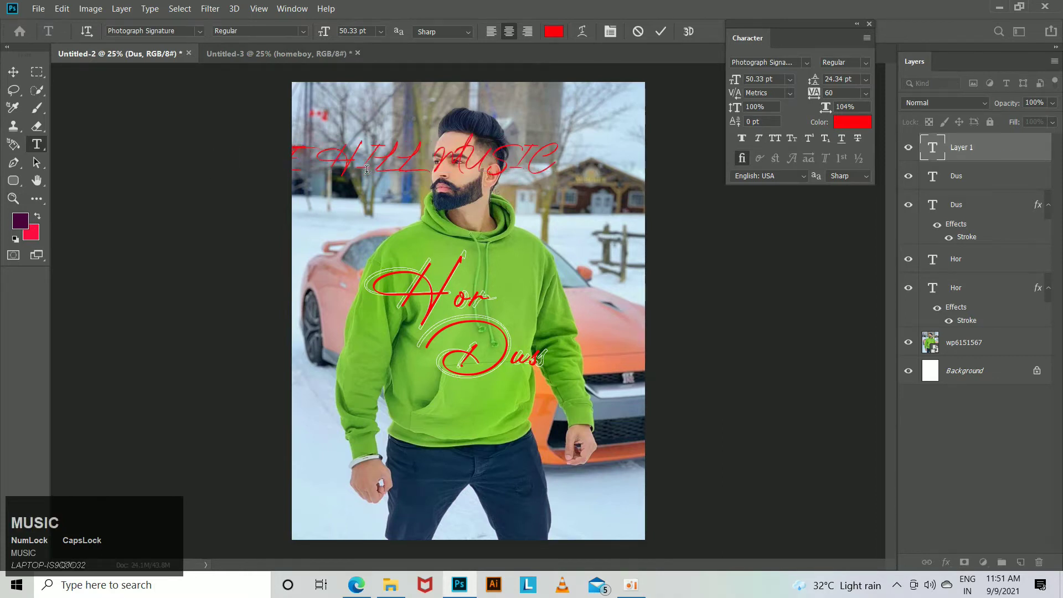
pyautogui.hotkey('ctrl', 'Return')
# Change the WHITE HILL MUSIC text to the Geometr212 BkCn BT font and scale it down to about 24.9 pt.
pyautogui.click(807, 63)
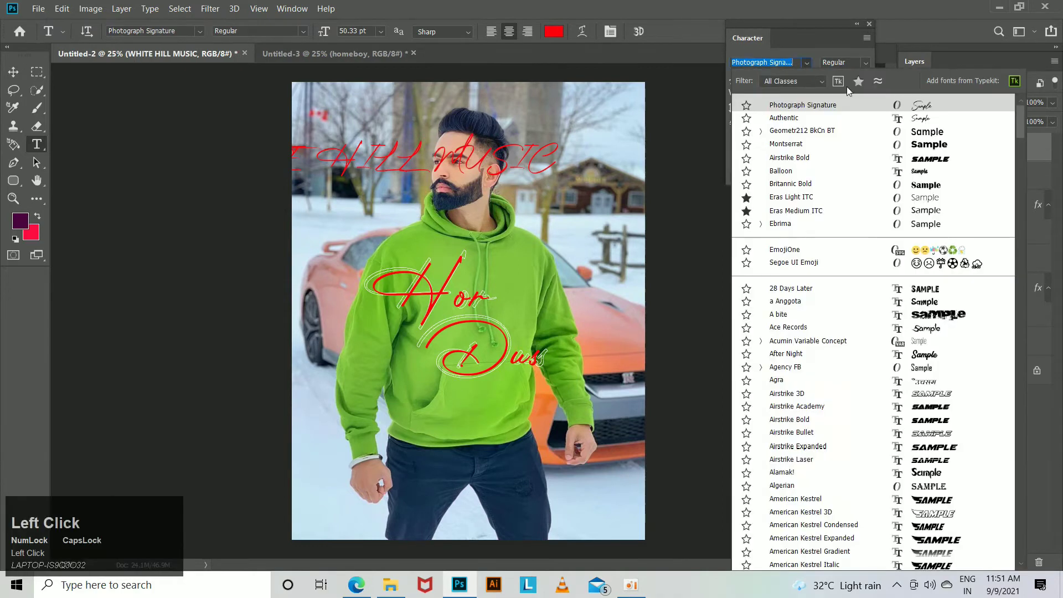
pyautogui.click(923, 134)
pyautogui.click(13, 72)
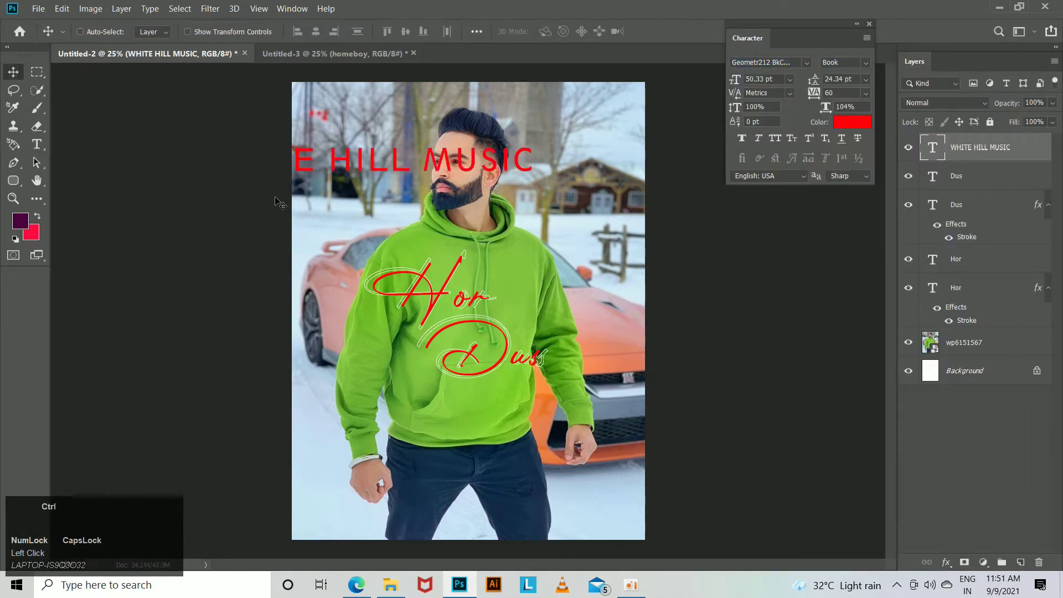
pyautogui.hotkey('ctrl', 't')
pyautogui.moveTo(533, 178); pyautogui.dragTo(448, 169)
# Set the caption's tracking to 0 and move it to the upper edge of the photo above the man's head.
pyautogui.click(664, 31)
pyautogui.write('0')
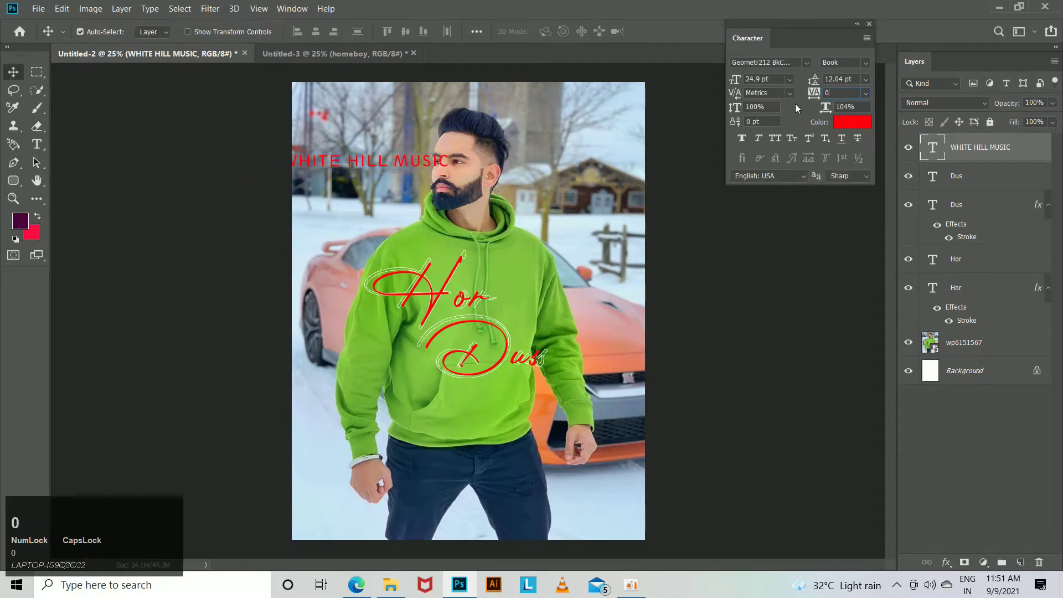
pyautogui.moveTo(410, 171); pyautogui.dragTo(486, 104)
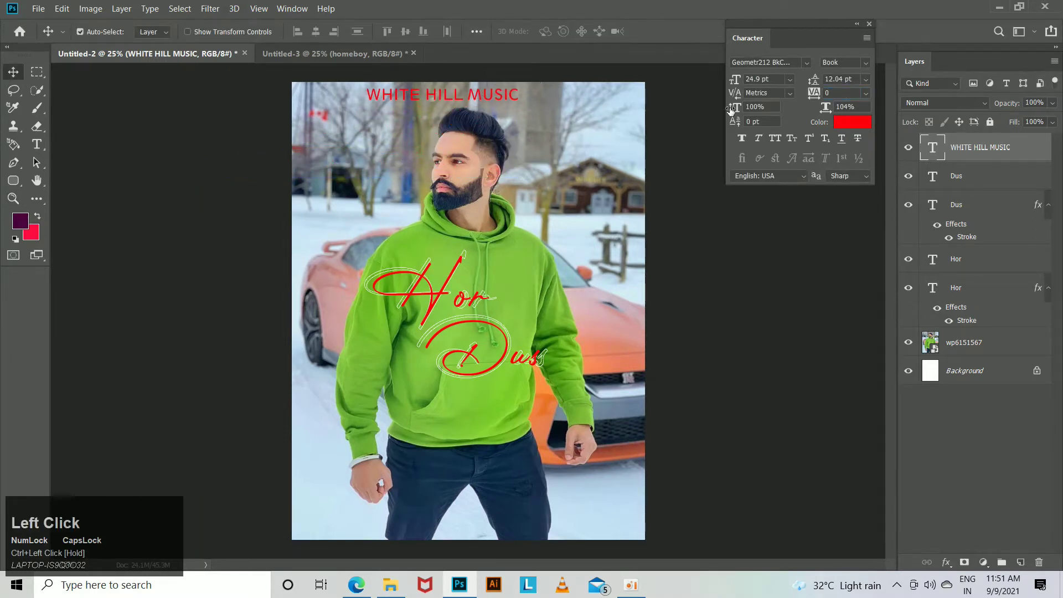
# Recolour the WHITE HILL MUSIC caption black and change its font to Montserrat ExtraBold.
pyautogui.click(851, 123)
pyautogui.click(835, 503)
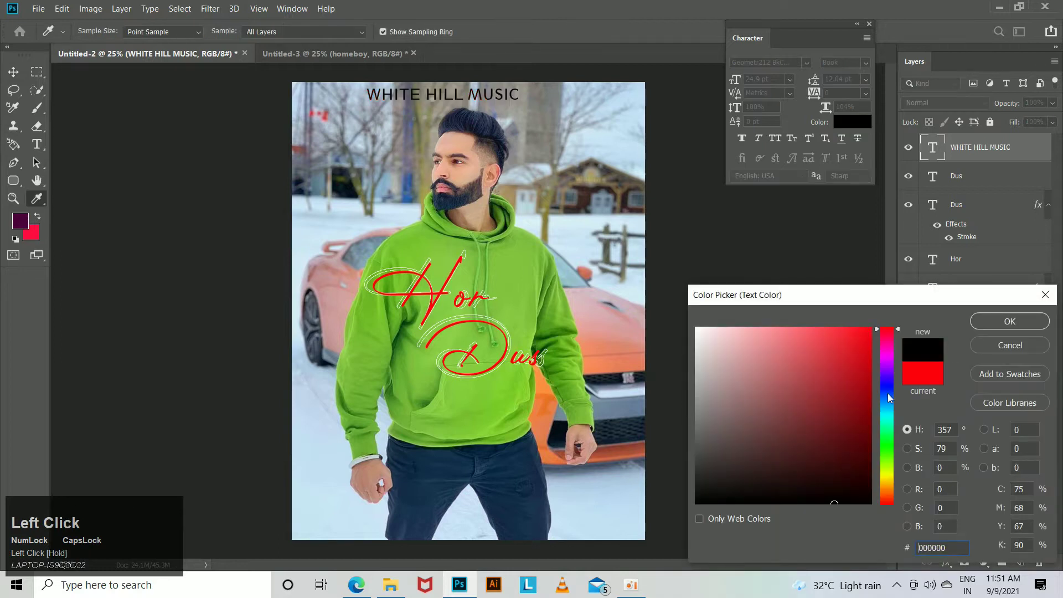
pyautogui.click(1010, 321)
pyautogui.click(806, 62)
pyautogui.click(920, 147)
# Move the caption closer to the photo's upper edge and scale it down to about 16.47 pt.
pyautogui.hotkey('ctrl', '=')
pyautogui.hotkey('ctrl', '=')
pyautogui.moveTo(550, 127); pyautogui.dragTo(552, 485)
pyautogui.hotkey('ctrl', 't')
pyautogui.moveTo(569, 239); pyautogui.dragTo(519, 239)
pyautogui.click(598, 284)
# Nudge the WHITE HILL MUSIC caption right and up until it sits above the man's hair.
pyautogui.hotkey('ctrl', 'shift', 'Right')
pyautogui.hotkey('ctrl', 'shift', 'Right')
pyautogui.hotkey('ctrl', 'shift', 'Right')
pyautogui.hotkey('ctrl', 'shift', 'Up')
pyautogui.hotkey('ctrl', 'shift', 'Right')
pyautogui.hotkey('ctrl', 'shift', 'Up')
pyautogui.hotkey('ctrl', 'shift', 'Right')
pyautogui.hotkey('ctrl', 'shift', 'Up')
pyautogui.hotkey('ctrl', 'shift', 'Up')
pyautogui.hotkey('ctrl', 'shift', 'Right')
pyautogui.hotkey('ctrl', '-')
pyautogui.hotkey('ctrl', '-')
pyautogui.hotkey('ctrl', '-')
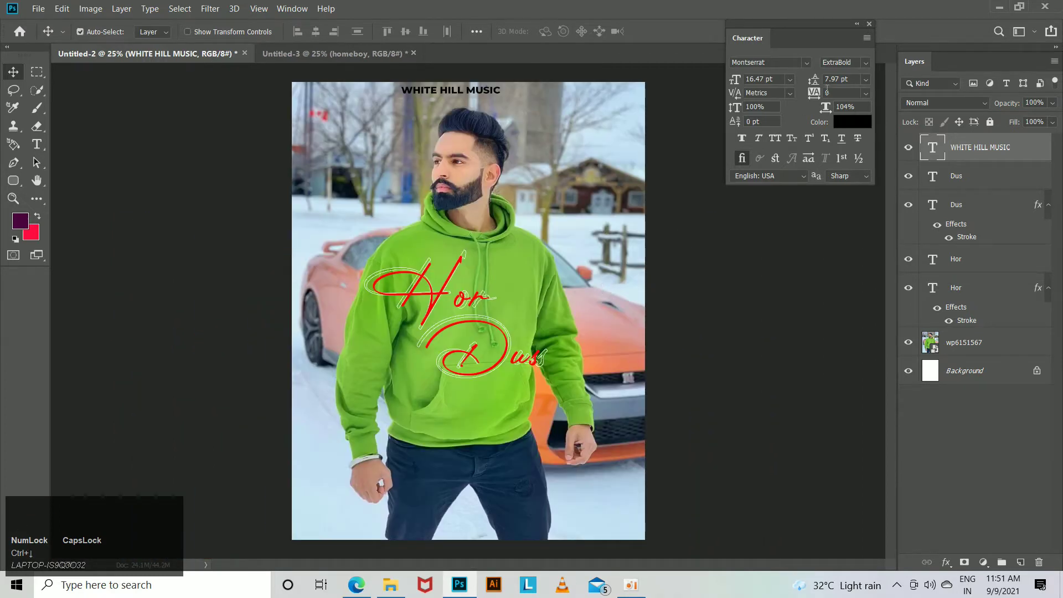
# Change the caption font to Geometr212 BkCn BT Heavy and nudge the text slightly left.
pyautogui.click(868, 62)
pyautogui.click(868, 62)
pyautogui.click(808, 62)
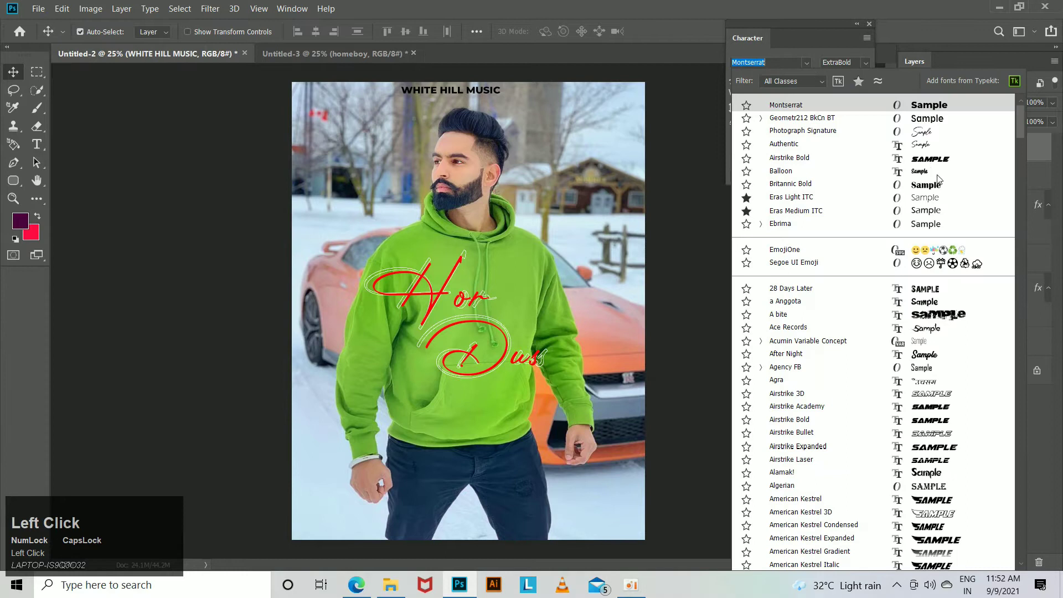
pyautogui.click(938, 123)
pyautogui.click(865, 62)
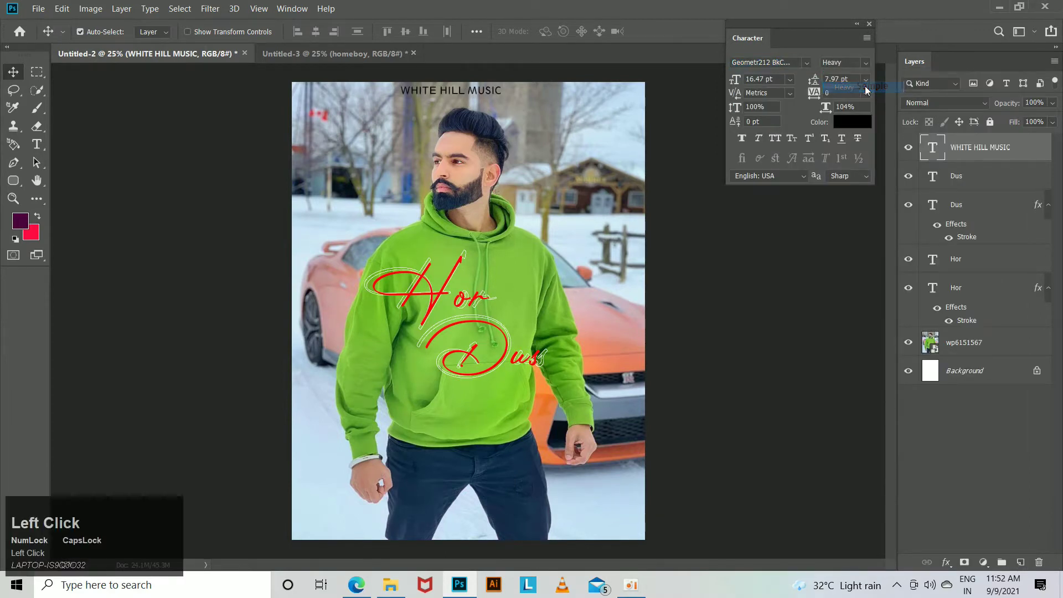
pyautogui.hotkey('ctrl', 'shift', 'Left')
pyautogui.hotkey('ctrl', 'shift', 'Left')
pyautogui.hotkey('ctrl', 'shift', 'Left')
# Try a drop shadow with distance and size of 0 px on the WHITE HILL MUSIC caption.
pyautogui.click(947, 564)
pyautogui.click(958, 555)
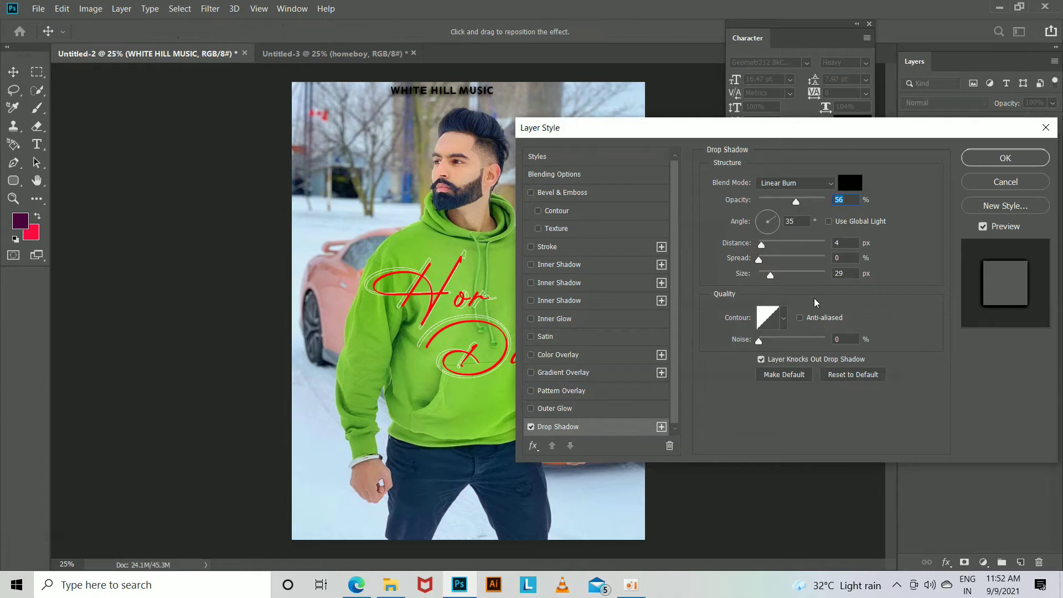
pyautogui.moveTo(770, 275)
pyautogui.mouseDown()
pyautogui.moveTo(760, 278)
pyautogui.moveTo(759, 258)
pyautogui.mouseUp()
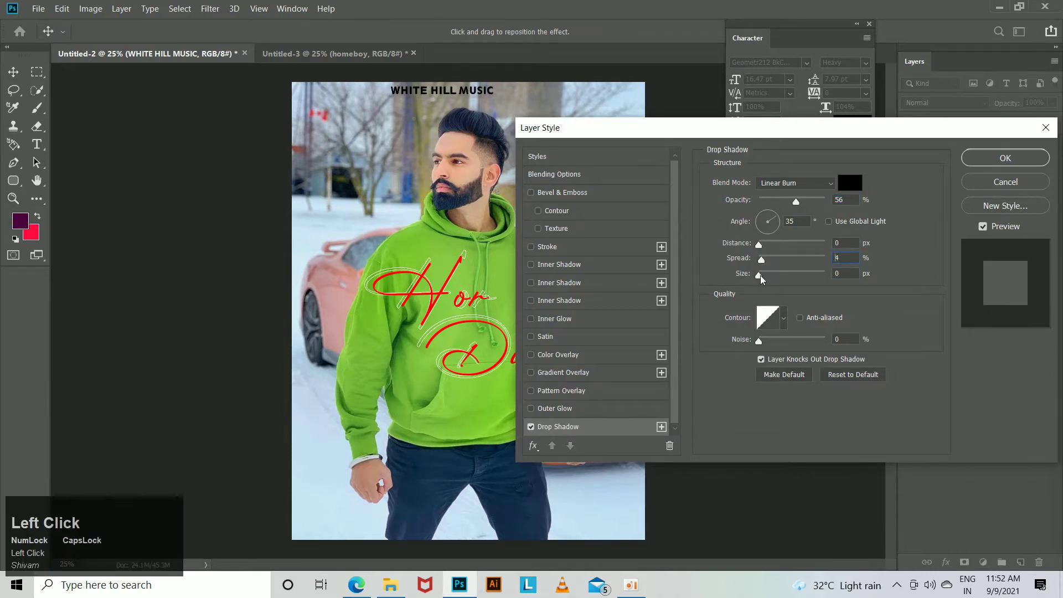
pyautogui.click(1021, 161)
pyautogui.hotkey('ctrl', 'z')
# Duplicate the WHITE HILL MUSIC caption alongside the original and change the copy's text to PRESENTS.
pyautogui.keyDown('alt'); pyautogui.keyDown('shift'); pyautogui.moveTo(488, 90); pyautogui.dragTo(591, 90); pyautogui.keyUp('shift'); pyautogui.keyUp('alt')
pyautogui.doubleClick(583, 89)
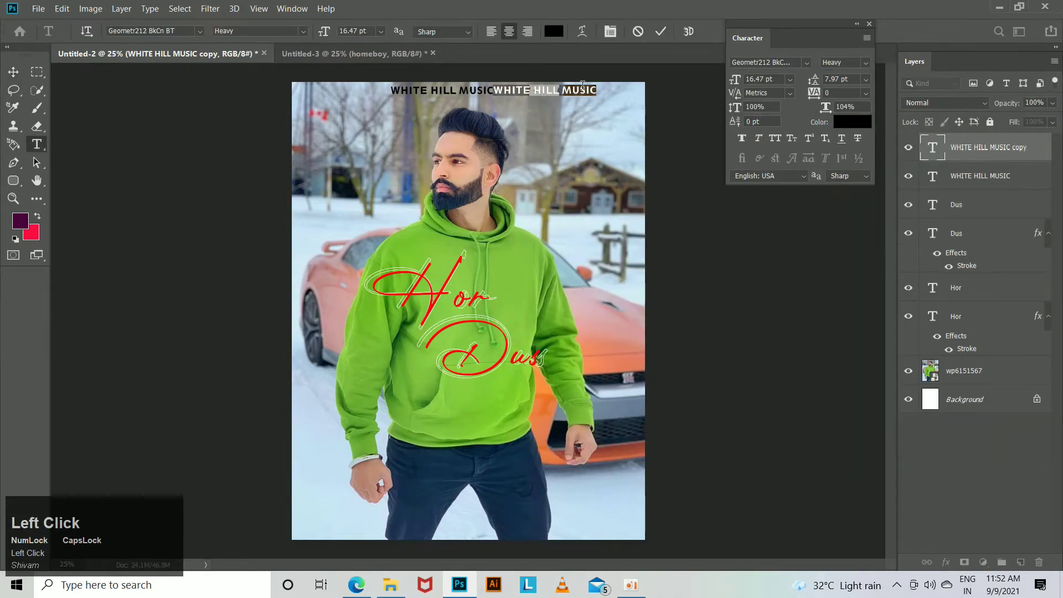
pyautogui.write('P')
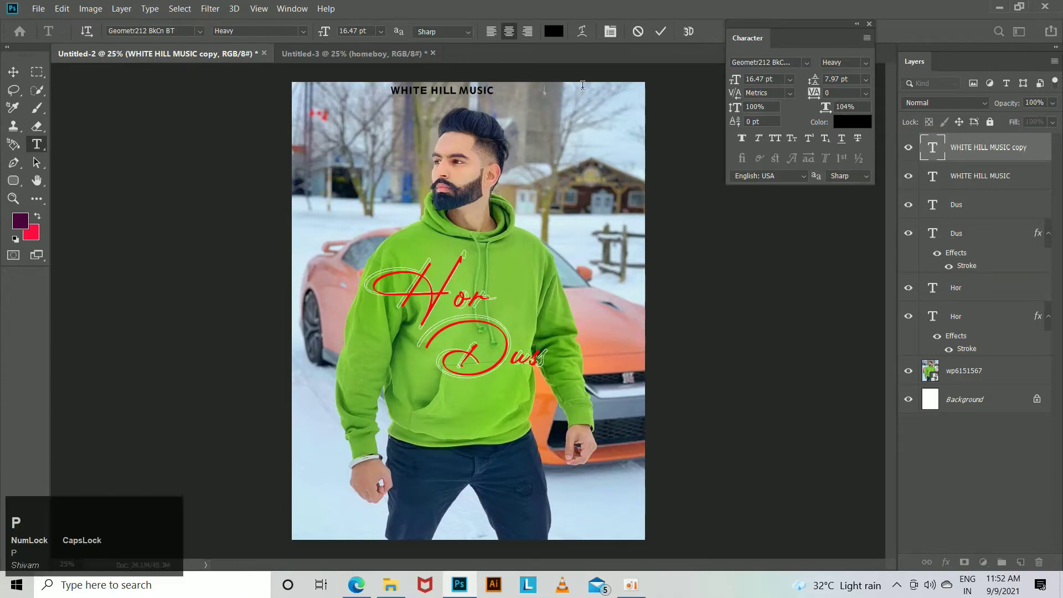
pyautogui.write('RESENTS')
pyautogui.click(583, 87)
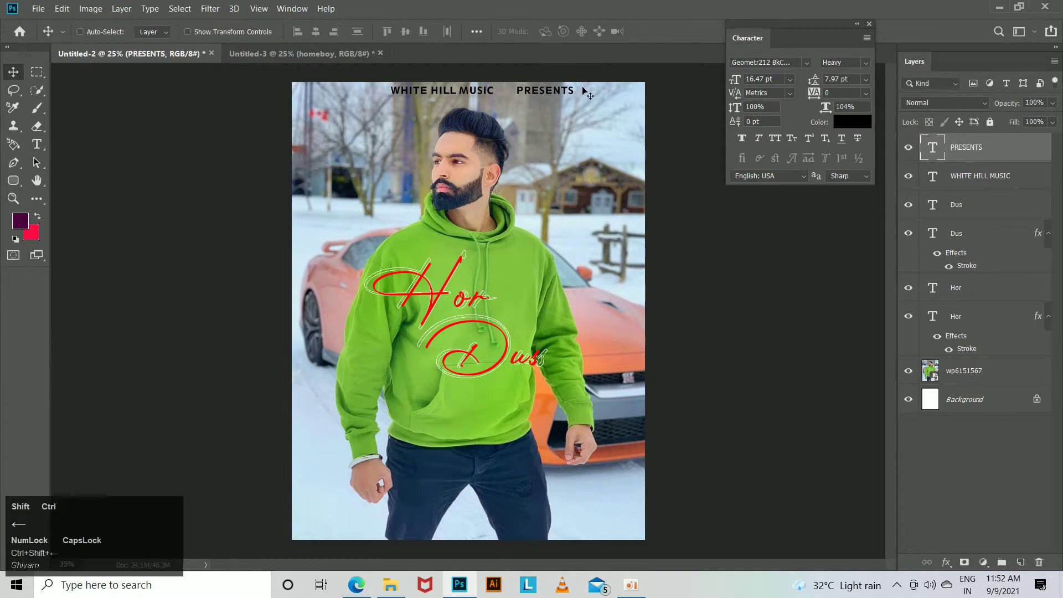
# Try several fonts on the PRESENTS text and settle on Ebrima Regular.
pyautogui.hotkey('ctrl', '=')
pyautogui.hotkey('ctrl', '=')
pyautogui.moveTo(572, 154); pyautogui.dragTo(529, 517)
pyautogui.click(804, 62)
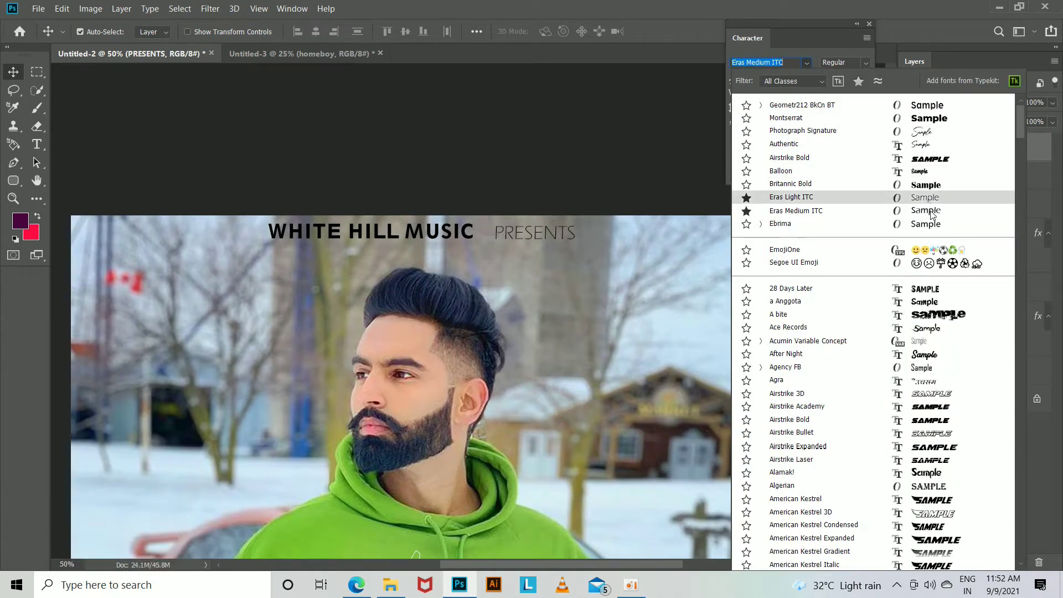
pyautogui.click(932, 213)
pyautogui.click(866, 64)
pyautogui.click(806, 63)
pyautogui.click(807, 63)
pyautogui.click(938, 225)
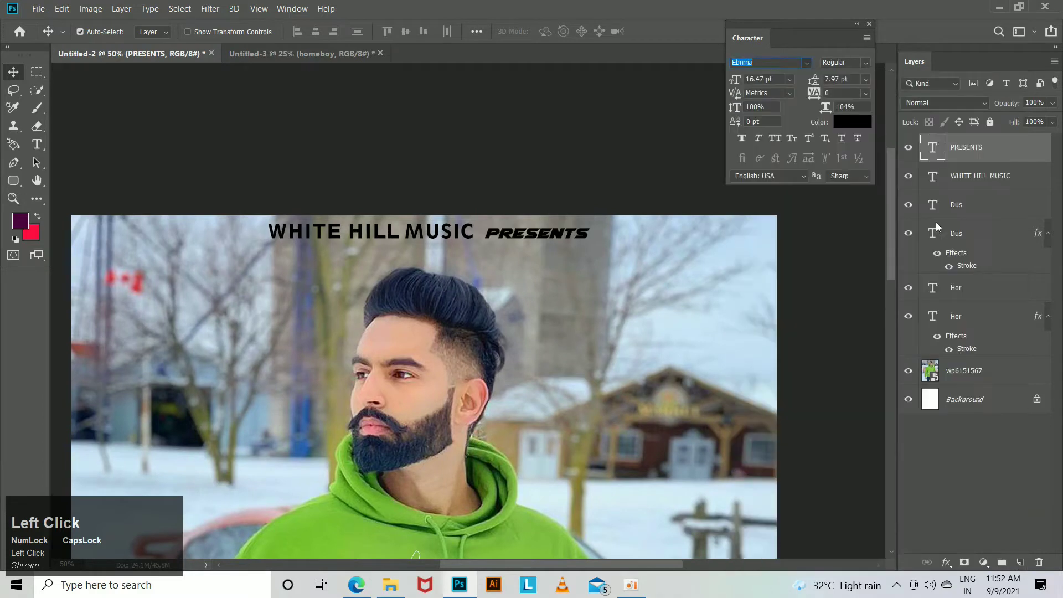
# Move PRESENTS close to WHITE HILL MUSIC, scale it down to about 14.59 pt and align it on the same line.
pyautogui.hotkey('ctrl', 'shift', 'Left')
pyautogui.hotkey('ctrl', 'shift', 'Left')
pyautogui.hotkey('ctrl', 'shift', 'Left')
pyautogui.hotkey('ctrl', 'shift', 'Left')
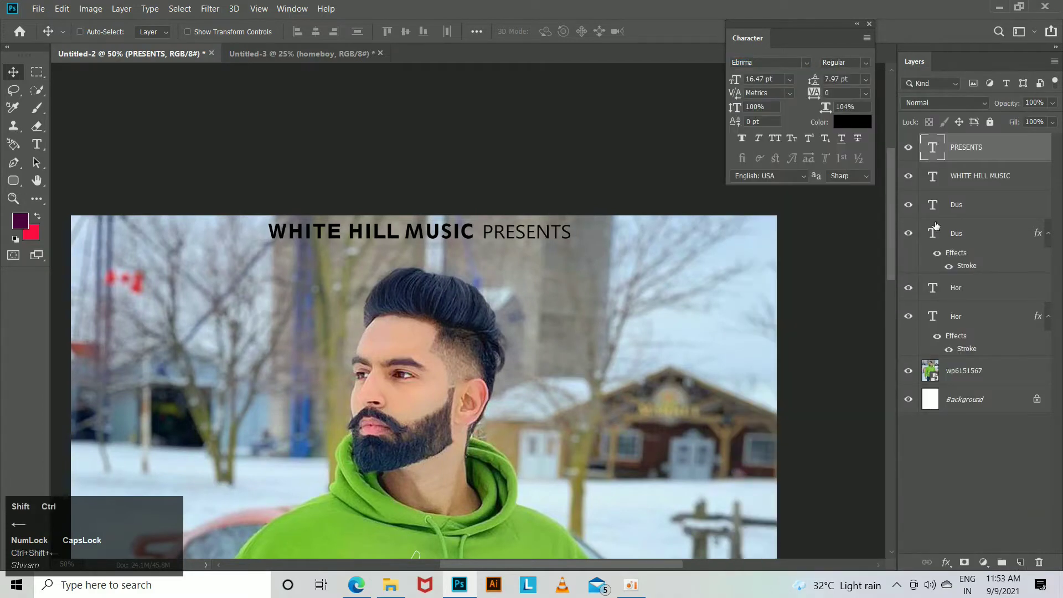
pyautogui.hotkey('ctrl', 't')
pyautogui.moveTo(569, 243); pyautogui.dragTo(558, 241)
pyautogui.hotkey('ctrl', 'shift', 'Down')
pyautogui.hotkey('ctrl', 'shift', 'Down')
pyautogui.hotkey('ctrl', 'shift', 'Down')
pyautogui.hotkey('ctrl', 'shift', 'Up')
pyautogui.hotkey('ctrl', 'shift', 'Up')
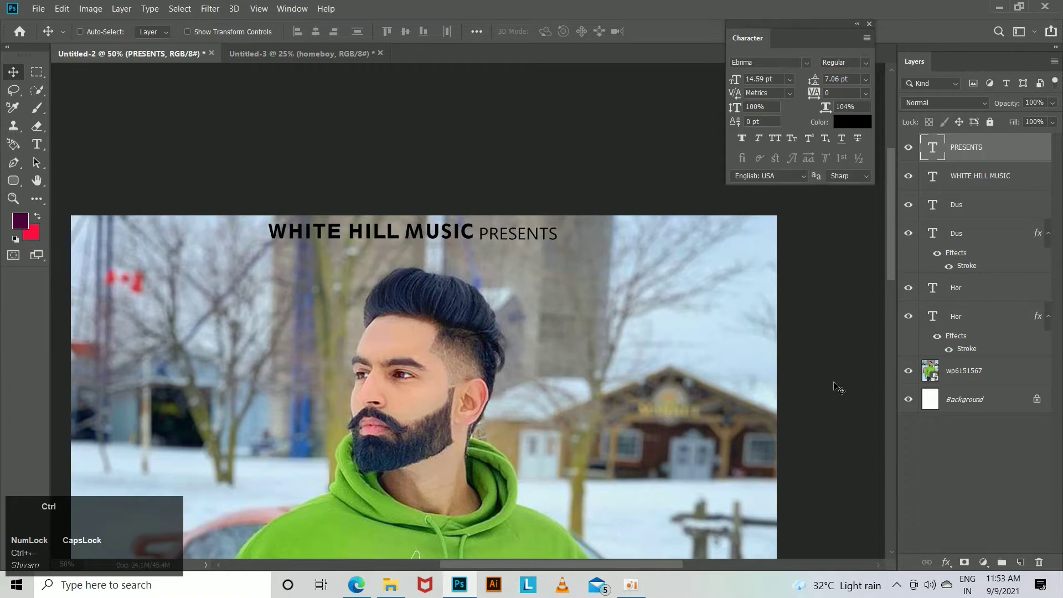
pyautogui.hotkey('ctrl', '-')
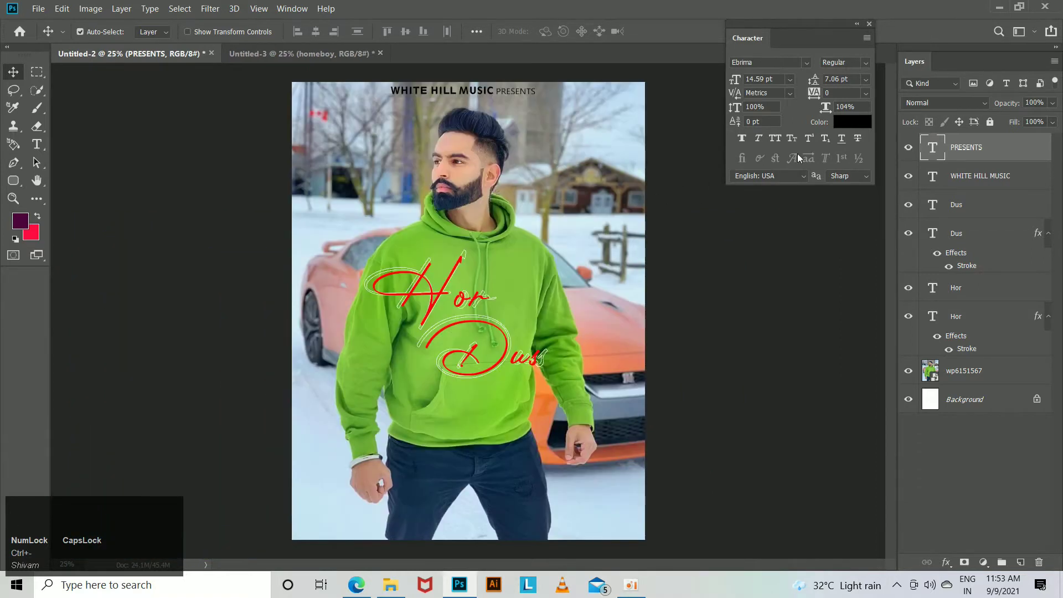
# Recolour both the WHITE HILL MUSIC and PRESENTS text layers white (ffffff).
pyautogui.keyDown('shift'); pyautogui.click(987, 179); pyautogui.keyUp('shift')
pyautogui.click(862, 123)
pyautogui.moveTo(714, 335); pyautogui.dragTo(695, 326)
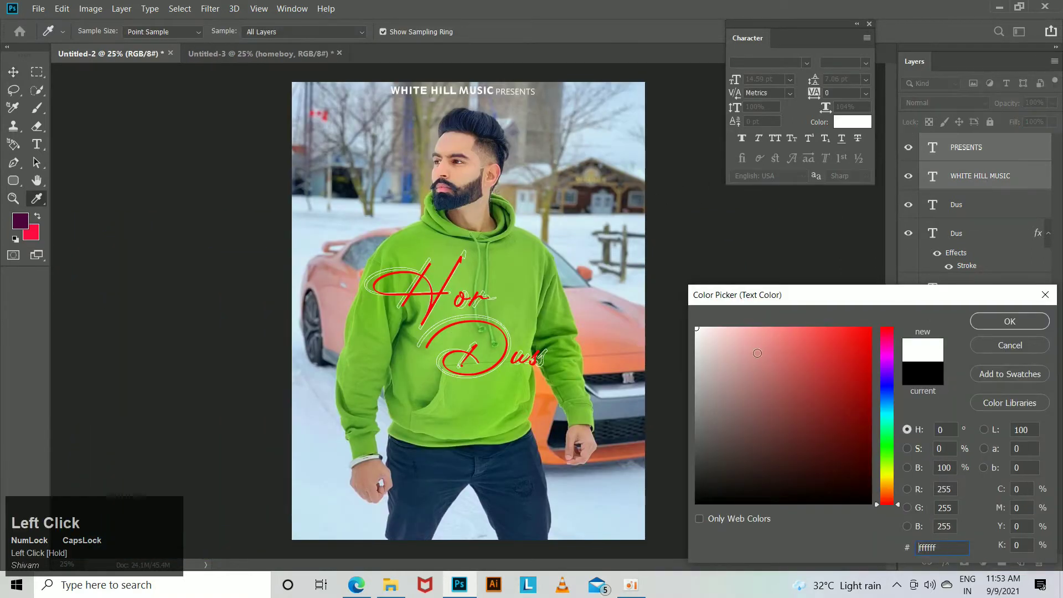
pyautogui.click(1007, 327)
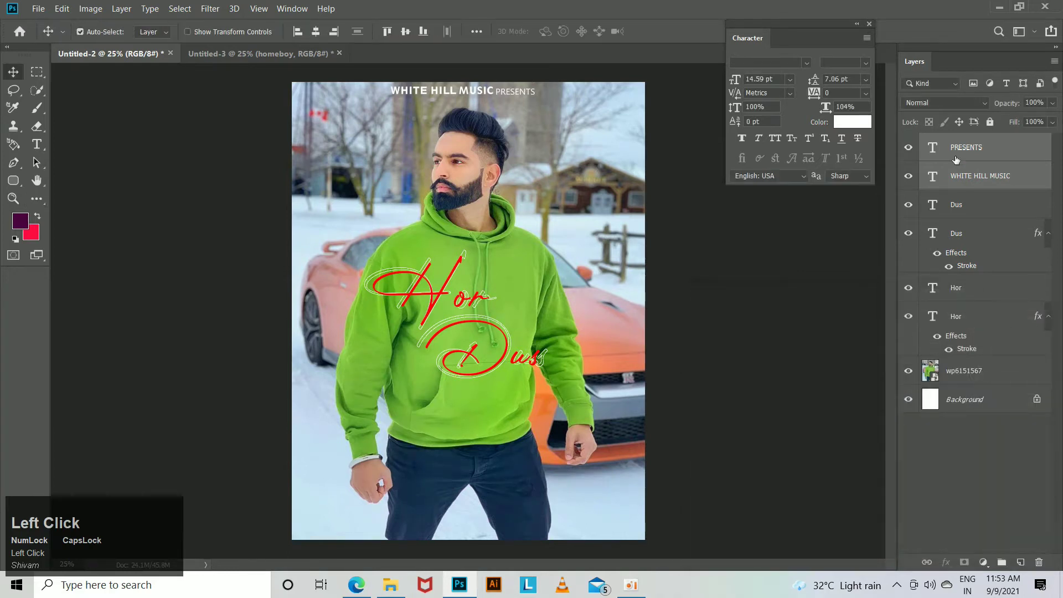
# Recolour only the PRESENTS text black (000000) and set its style to Bold.
pyautogui.click(966, 154)
pyautogui.click(848, 121)
pyautogui.moveTo(822, 358); pyautogui.dragTo(837, 504)
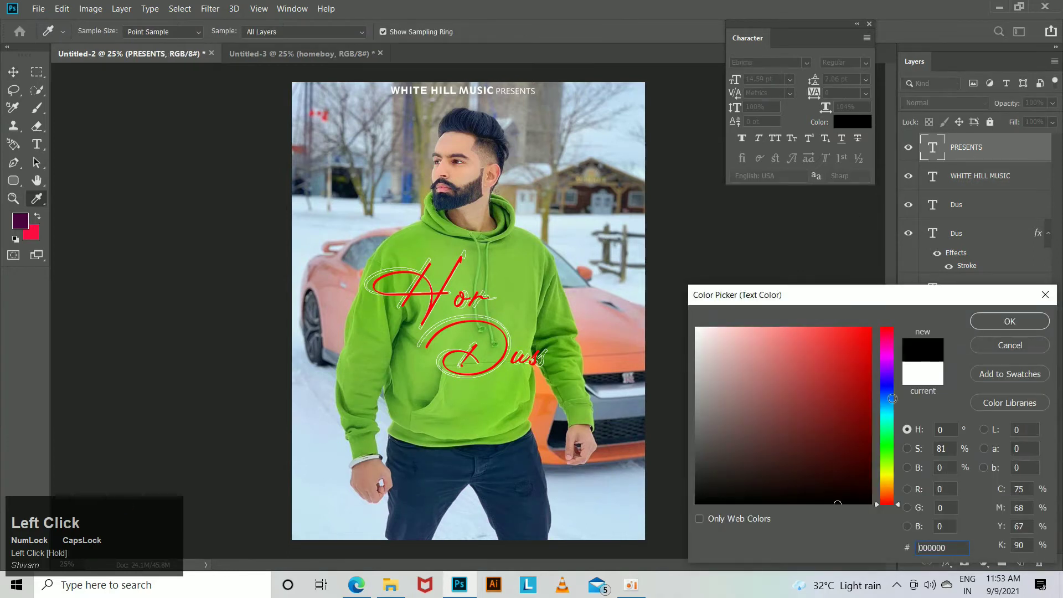
pyautogui.click(979, 327)
pyautogui.click(865, 62)
pyautogui.click(868, 89)
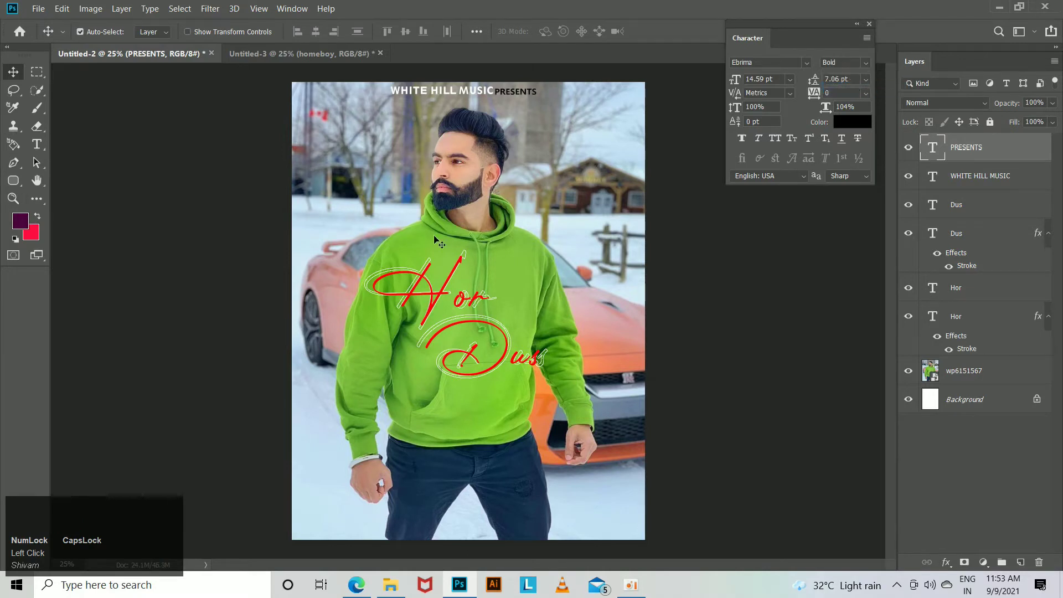
# Place the White Hill Music logo image "unnamed" from the file folder onto the poster at a reduced size.
pyautogui.click(390, 584)
pyautogui.moveTo(932, 182); pyautogui.dragTo(472, 400)
pyautogui.moveTo(645, 488); pyautogui.dragTo(518, 361)
pyautogui.click(691, 373)
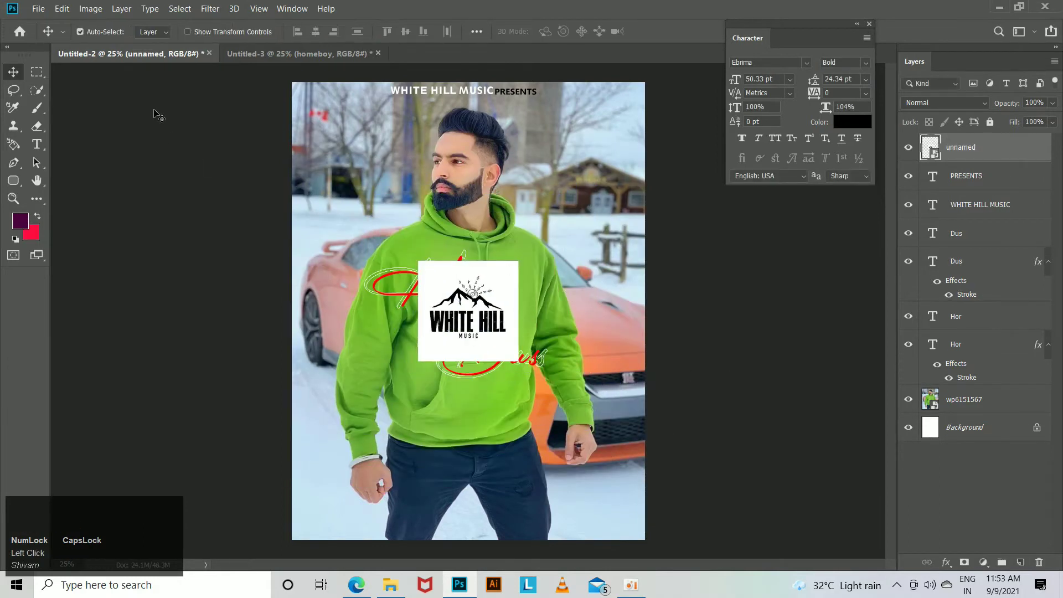
# Remove the white background of the placed logo with the Magic Eraser tool.
pyautogui.click(38, 124)
pyautogui.rightClick(37, 126)
pyautogui.click(94, 153)
pyautogui.click(512, 265)
pyautogui.click(532, 240)
pyautogui.click(506, 285)
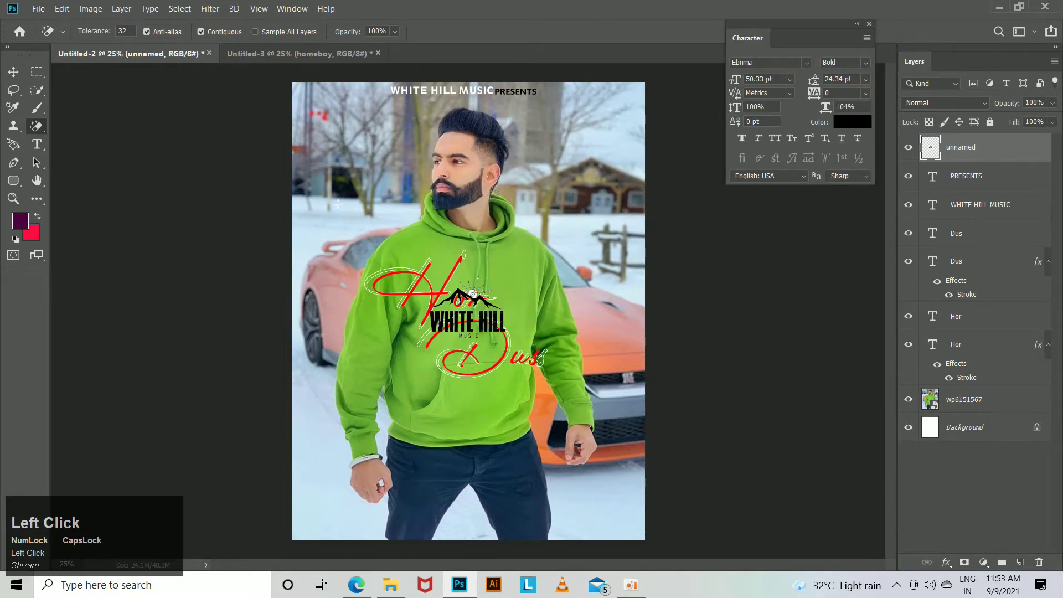
# Scale the White Hill logo down and move it into the photo's upper-right corner.
pyautogui.click(12, 72)
pyautogui.hotkey('ctrl', 't')
pyautogui.moveTo(507, 336); pyautogui.dragTo(620, 99)
pyautogui.click(712, 182)
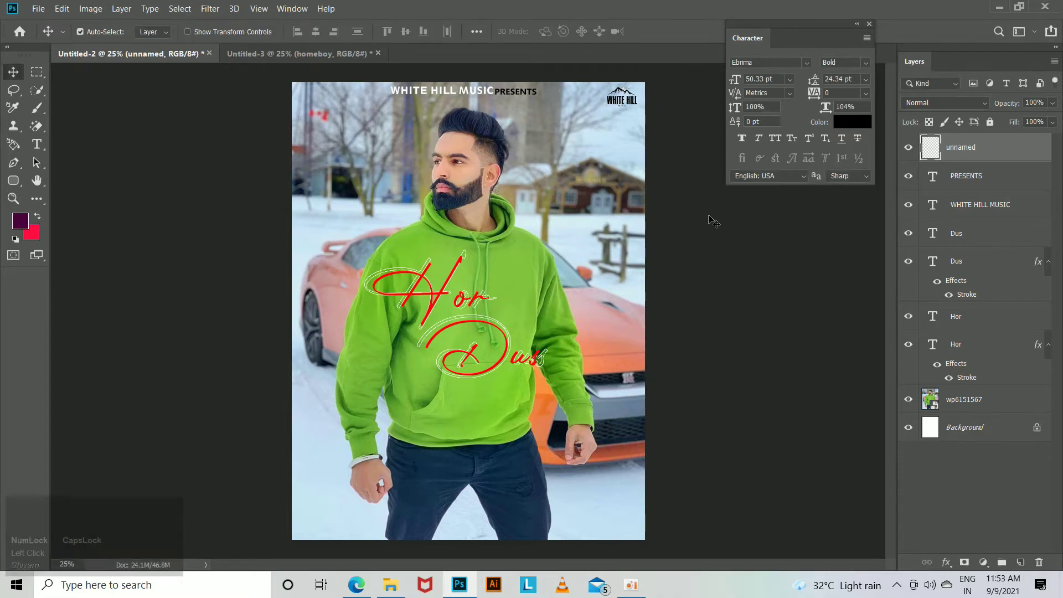
# Copy the credit text layers from the homeboy document into the poster and place them near the photo's lower edge.
pyautogui.click(270, 55)
pyautogui.moveTo(225, 288); pyautogui.dragTo(624, 421)
pyautogui.moveTo(536, 351); pyautogui.dragTo(498, 490)
# Try enlarging the credit text layers to about 122%.
pyautogui.hotkey('ctrl', 't')
pyautogui.moveTo(617, 495); pyautogui.dragTo(645, 524)
pyautogui.moveTo(581, 497); pyautogui.dragTo(578, 520)
pyautogui.hotkey('ctrl', 'z')
pyautogui.click(789, 410)
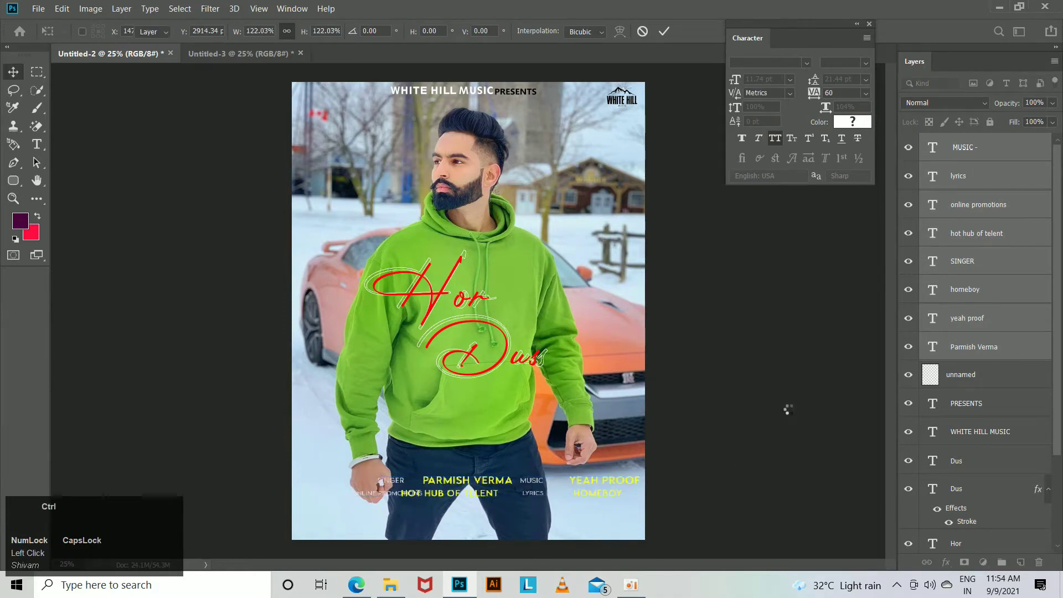
pyautogui.hotkey('ctrl', 'z')
# Group the credit text layers and shift the LYRICS and HOMEBOY credits left.
pyautogui.scroll(-1, 833, 396)
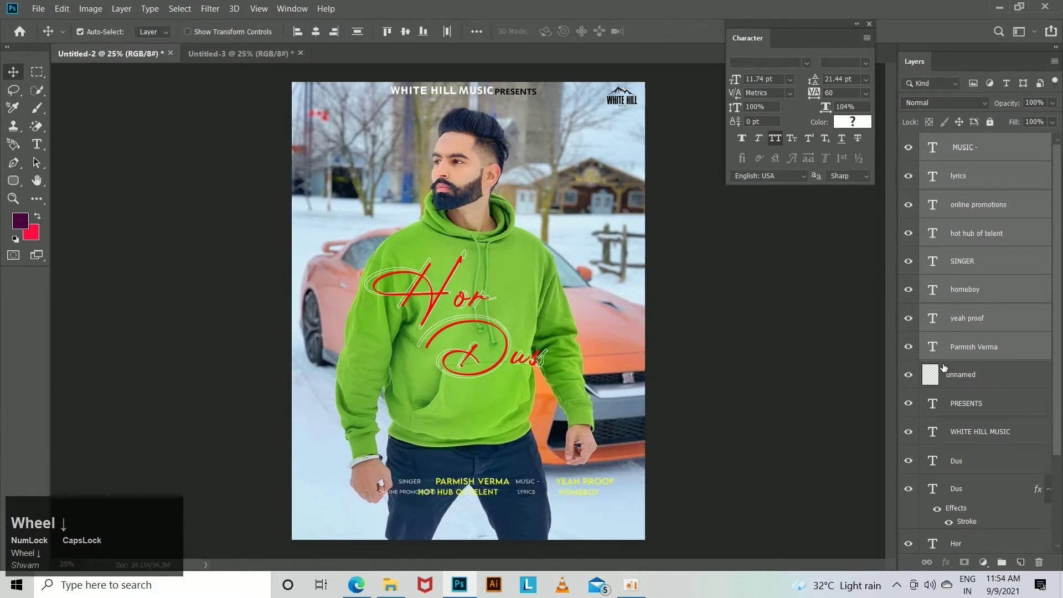
pyautogui.hotkey('ctrl', 'g')
pyautogui.hotkey('ctrl', '=')
pyautogui.hotkey('ctrl', '=')
pyautogui.moveTo(580, 449); pyautogui.dragTo(575, 268)
pyautogui.click(576, 386)
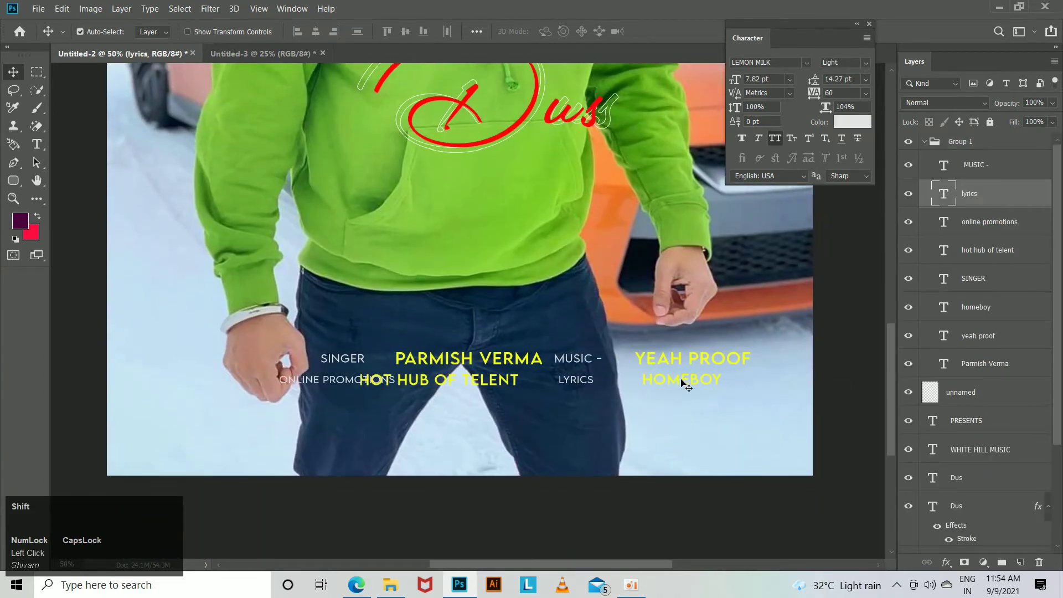
pyautogui.keyDown('shift'); pyautogui.click(685, 385); pyautogui.keyUp('shift')
pyautogui.hotkey('shift', 'Left')
pyautogui.hotkey('shift', 'Left')
pyautogui.hotkey('shift', 'Left')
pyautogui.hotkey('shift', 'Left')
pyautogui.hotkey('shift', 'Left')
pyautogui.hotkey('shift', 'Left')
pyautogui.hotkey('shift', 'Left')
pyautogui.hotkey('shift', 'Left')
pyautogui.hotkey('shift', 'Left')
pyautogui.hotkey('shift', 'Left')
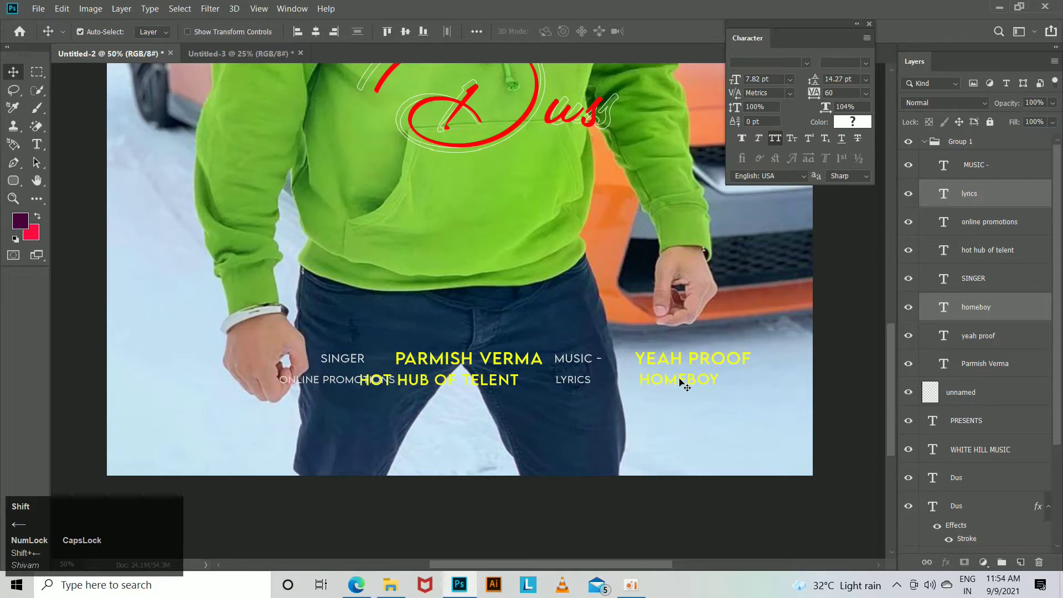
# Shift the HOT HUB OF TELENT credit right until it clears the ONLINE PROMOTIONS label.
pyautogui.click(514, 384)
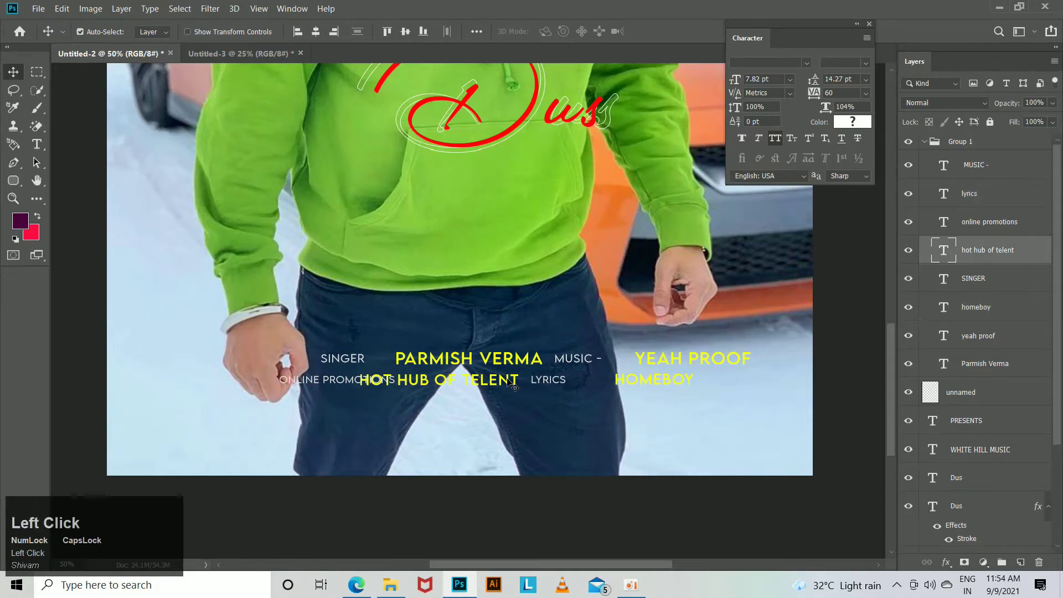
pyautogui.hotkey('shift', 'Right')
pyautogui.hotkey('shift', 'Right')
pyautogui.hotkey('shift', 'Right')
pyautogui.hotkey('shift', 'Right')
pyautogui.hotkey('shift', 'Right')
pyautogui.hotkey('shift', 'Right')
pyautogui.hotkey('shift', 'Right')
pyautogui.hotkey('shift', 'Right')
pyautogui.hotkey('shift', 'Right')
pyautogui.hotkey('shift', 'Right')
pyautogui.hotkey('shift', 'Right')
pyautogui.hotkey('shift', 'Right')
pyautogui.hotkey('shift', 'Right')
pyautogui.hotkey('shift', 'Right')
pyautogui.hotkey('shift', 'Right')
pyautogui.hotkey('shift', 'Right')
pyautogui.hotkey('shift', 'Left')
pyautogui.hotkey('shift', 'Left')
# Move the LYRICS label right, between HOT HUB OF TELENT and HOMEBOY, and add a hyphen after it.
pyautogui.click(651, 384)
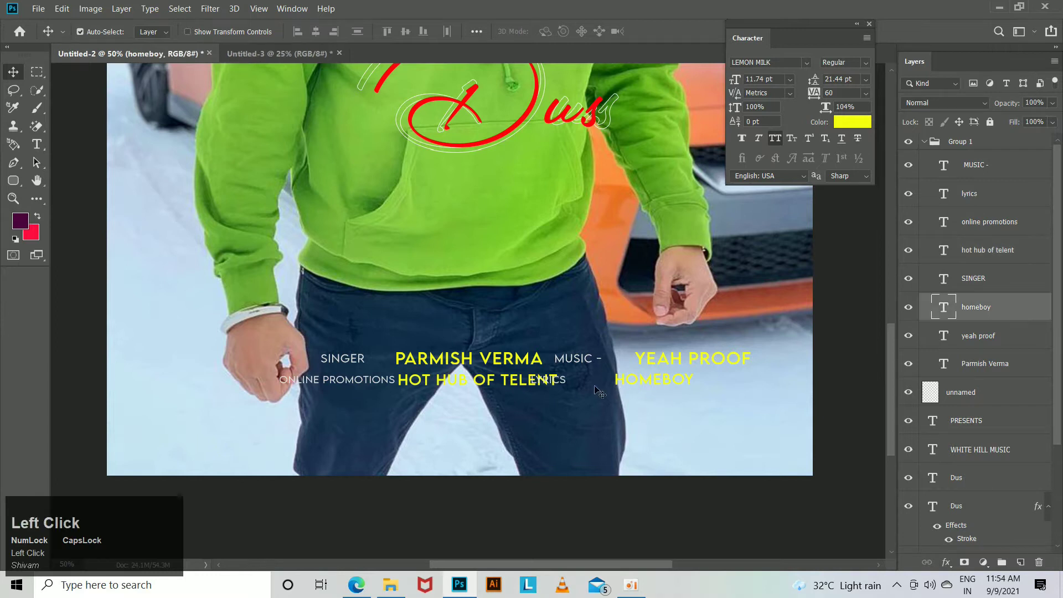
pyautogui.click(564, 380)
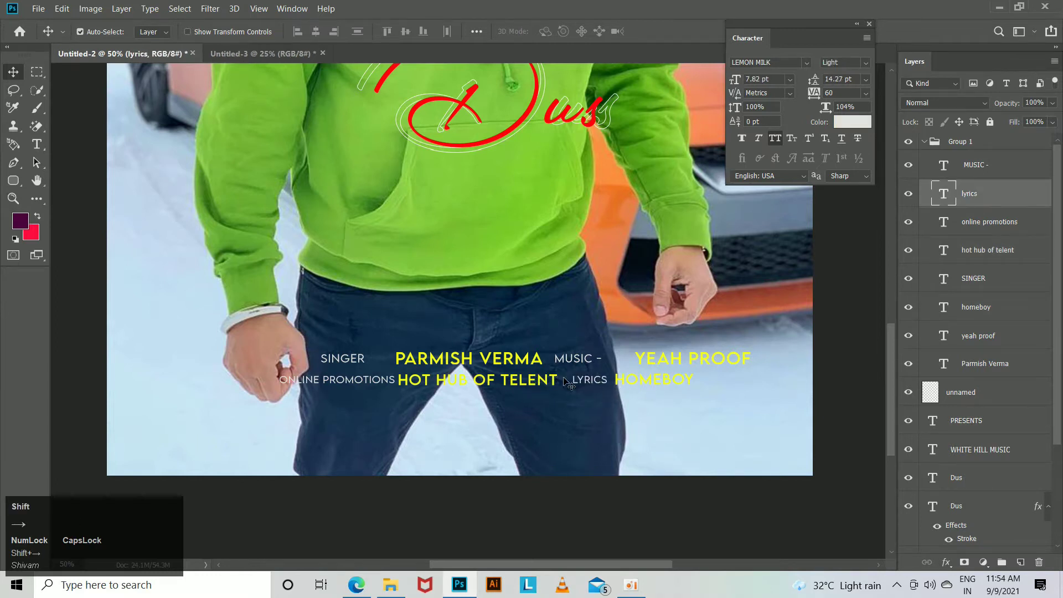
pyautogui.click(37, 144)
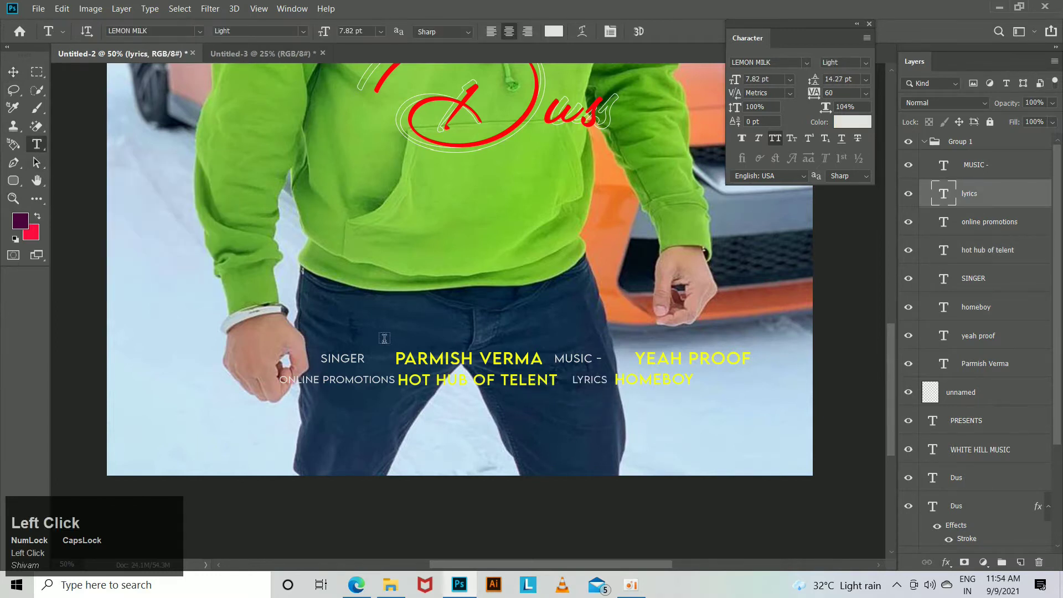
pyautogui.click(601, 380)
pyautogui.press('Right')
pyautogui.press('Right')
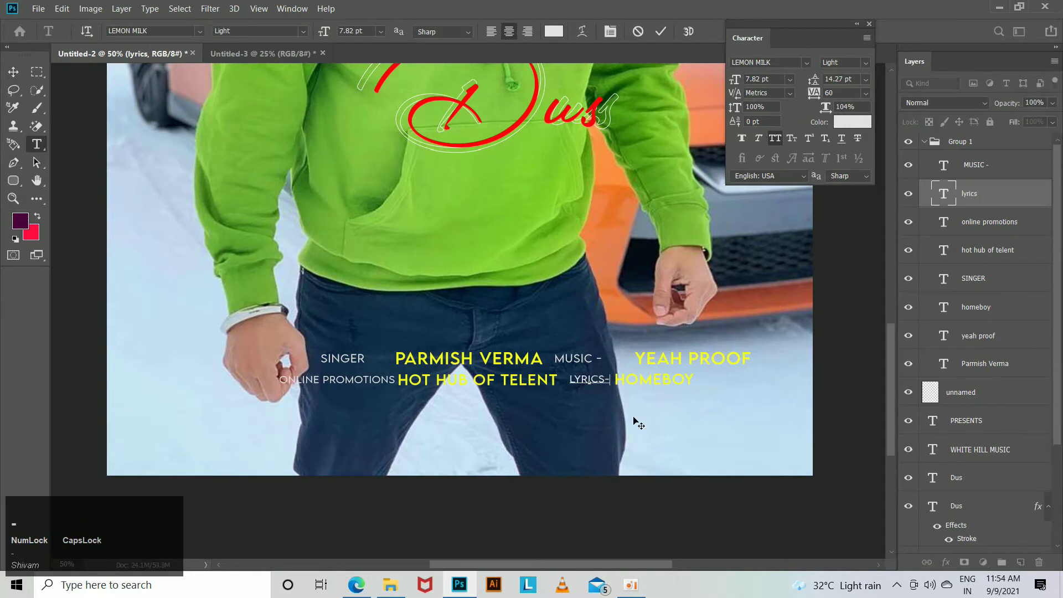
pyautogui.hotkey('ctrl', 'Return')
# Move the MUSIC label right until it sits close to YEAH PROOF.
pyautogui.keyDown('ctrl'); pyautogui.click(583, 359); pyautogui.keyUp('ctrl')
pyautogui.hotkey('shift', 'Right')
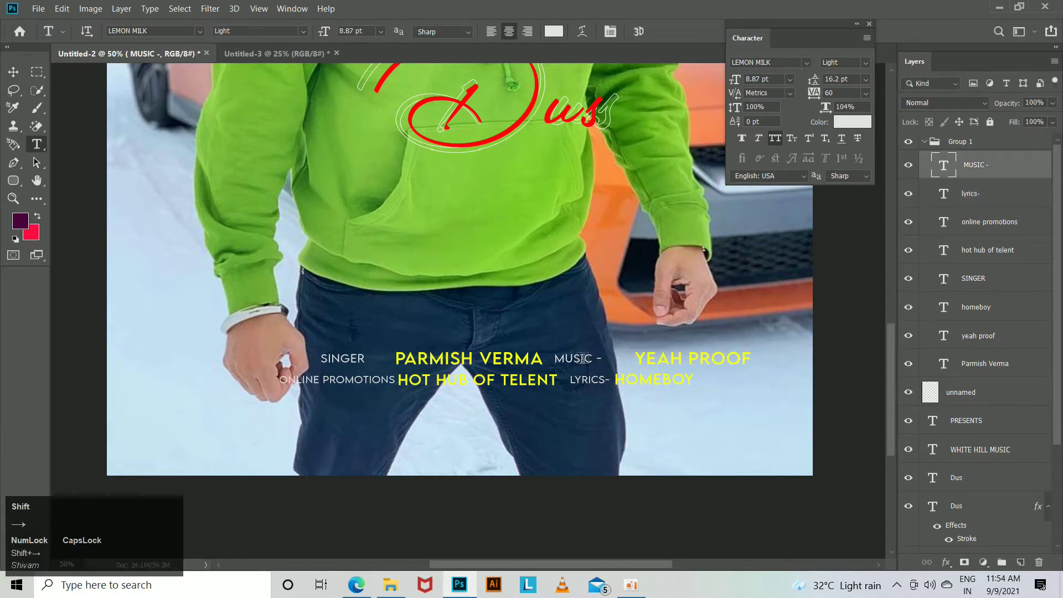
pyautogui.hotkey('ctrl', 'shift', 'Right')
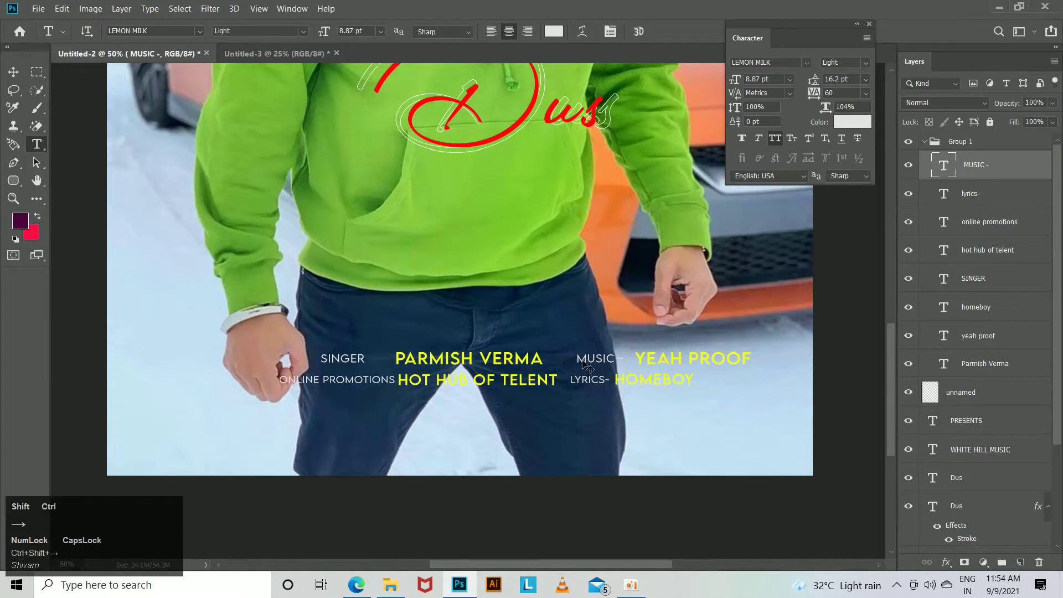
# Move the SINGER label right beside PARMISH VERMA and add a hyphen after it.
pyautogui.keyDown('ctrl'); pyautogui.click(353, 362); pyautogui.keyUp('ctrl')
pyautogui.hotkey('ctrl', 'shift', 'Right')
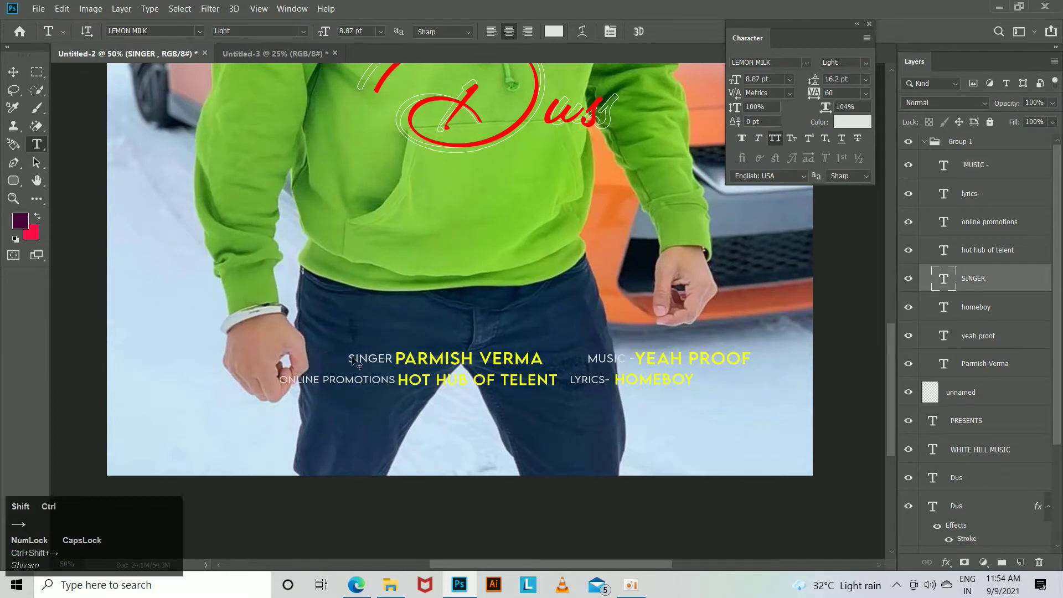
pyautogui.click(352, 357)
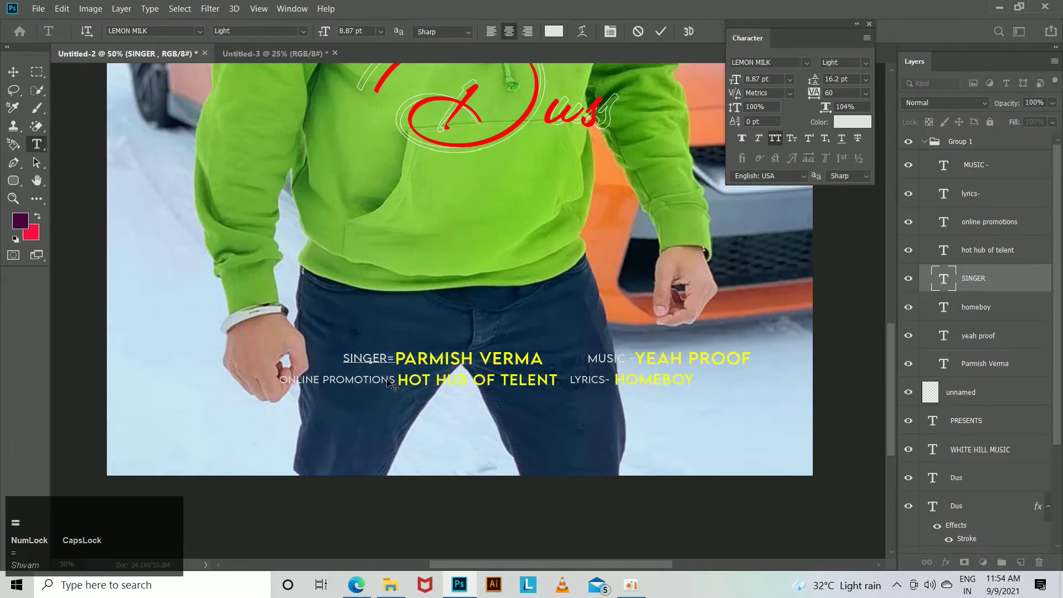
pyautogui.hotkey('ctrl', 'Return')
pyautogui.hotkey('ctrl', 'shift', 'Left')
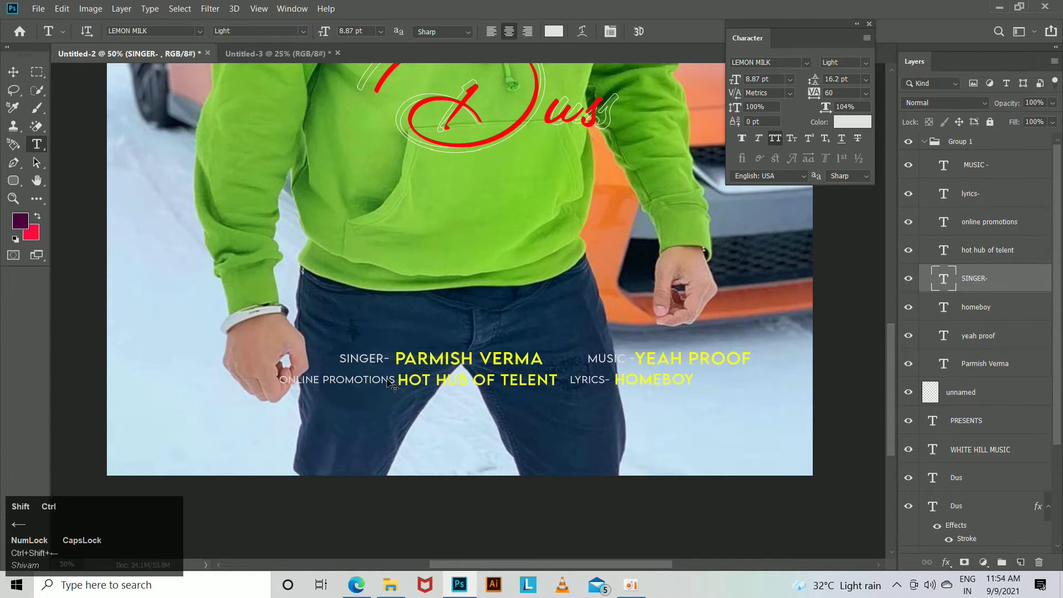
# Shift the MUSIC label and YEAH PROOF together left until they sit close beside PARMISH VERMA.
pyautogui.keyDown('ctrl'); pyautogui.click(709, 366); pyautogui.keyUp('ctrl')
pyautogui.keyDown('ctrl'); pyautogui.click(620, 361); pyautogui.keyUp('ctrl')
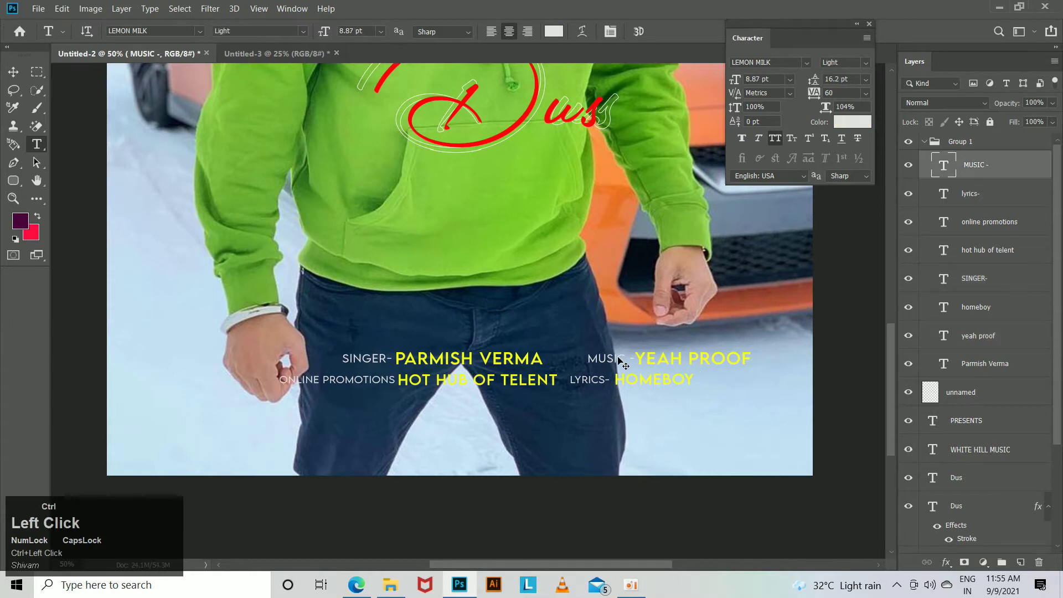
pyautogui.keyDown('ctrl'); pyautogui.keyDown('shift'); pyautogui.click(618, 361); pyautogui.keyUp('shift'); pyautogui.keyUp('ctrl')
pyautogui.keyDown('ctrl'); pyautogui.keyDown('shift'); pyautogui.click(668, 361); pyautogui.keyUp('shift'); pyautogui.keyUp('ctrl')
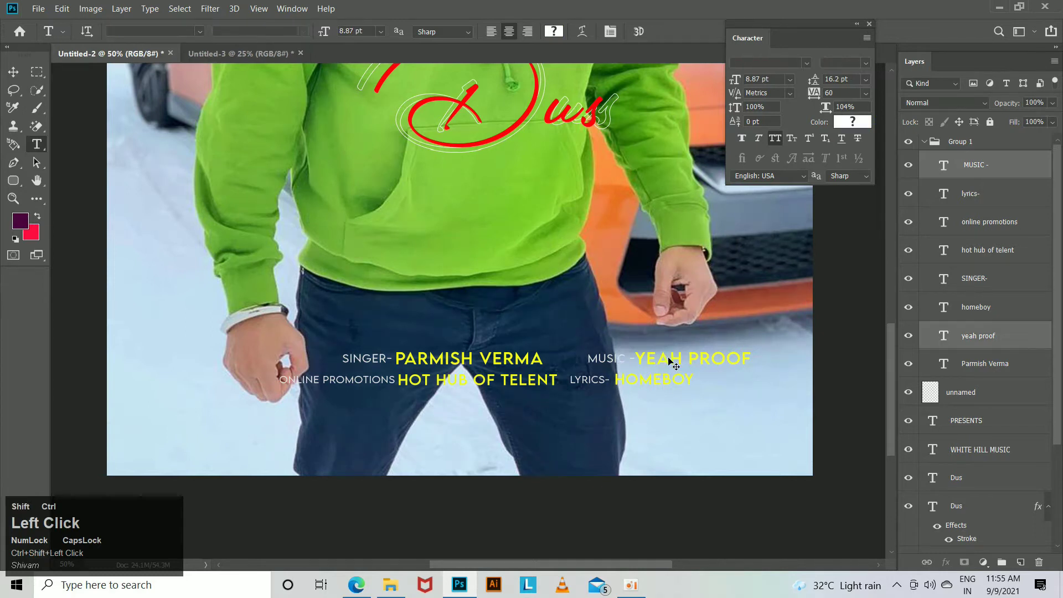
pyautogui.hotkey('ctrl', 'shift', 'Left')
pyautogui.hotkey('ctrl', 'shift', 'Left')
pyautogui.hotkey('ctrl', 'shift', 'Left')
pyautogui.hotkey('ctrl', 'shift', 'Left')
pyautogui.hotkey('ctrl', 'shift', 'Left')
pyautogui.hotkey('ctrl', 'shift', 'Left')
pyautogui.hotkey('ctrl', 'shift', 'Left')
pyautogui.hotkey('ctrl', 'shift', 'Left')
pyautogui.hotkey('ctrl', 'shift', 'Left')
pyautogui.hotkey('ctrl', 'shift', 'Left')
pyautogui.hotkey('ctrl', 'shift', 'Left')
pyautogui.hotkey('ctrl', 'shift', 'Left')
pyautogui.hotkey('ctrl', 'shift', 'Left')
pyautogui.hotkey('ctrl', 'shift', 'Left')
pyautogui.hotkey('ctrl', 'shift', 'Left')
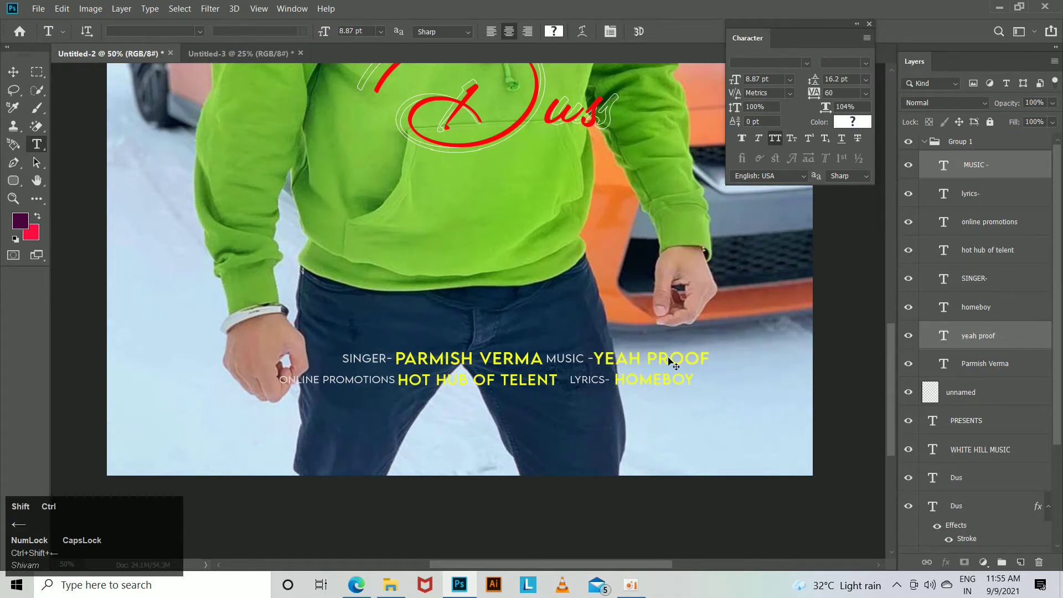
# Shift ONLINE PROMOTIONS and HOT HUB OF TELENT together slightly right, closer to the LYRICS label.
pyautogui.keyDown('ctrl'); pyautogui.click(662, 385); pyautogui.keyUp('ctrl')
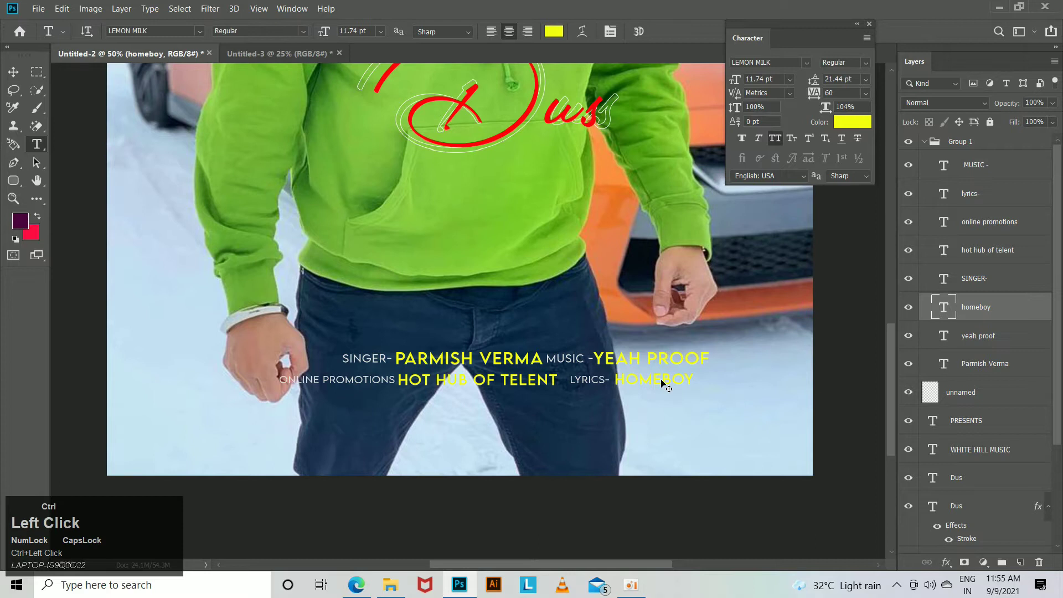
pyautogui.keyDown('ctrl'); pyautogui.click(538, 385); pyautogui.keyUp('ctrl')
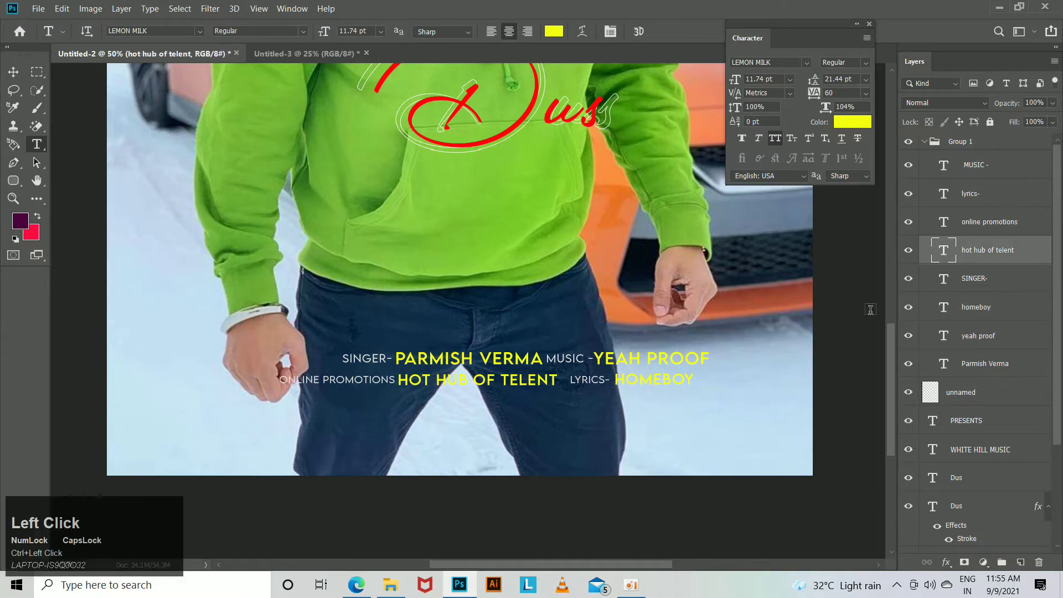
pyautogui.keyDown('ctrl'); pyautogui.keyDown('shift'); pyautogui.click(386, 379); pyautogui.keyUp('shift'); pyautogui.keyUp('ctrl')
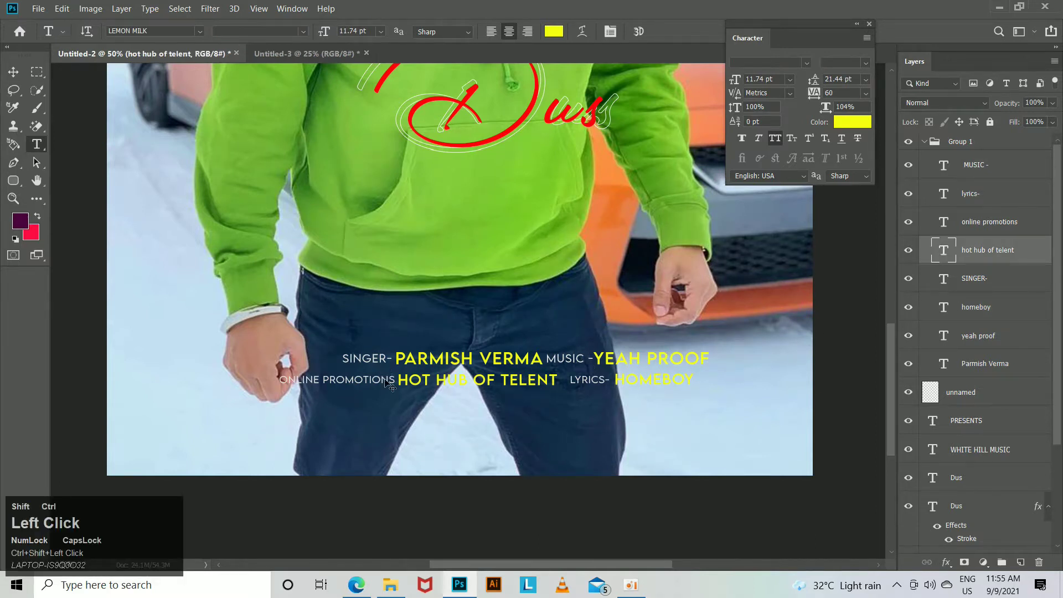
pyautogui.hotkey('ctrl', 'shift', 'Right')
pyautogui.hotkey('ctrl', 'shift', 'Right')
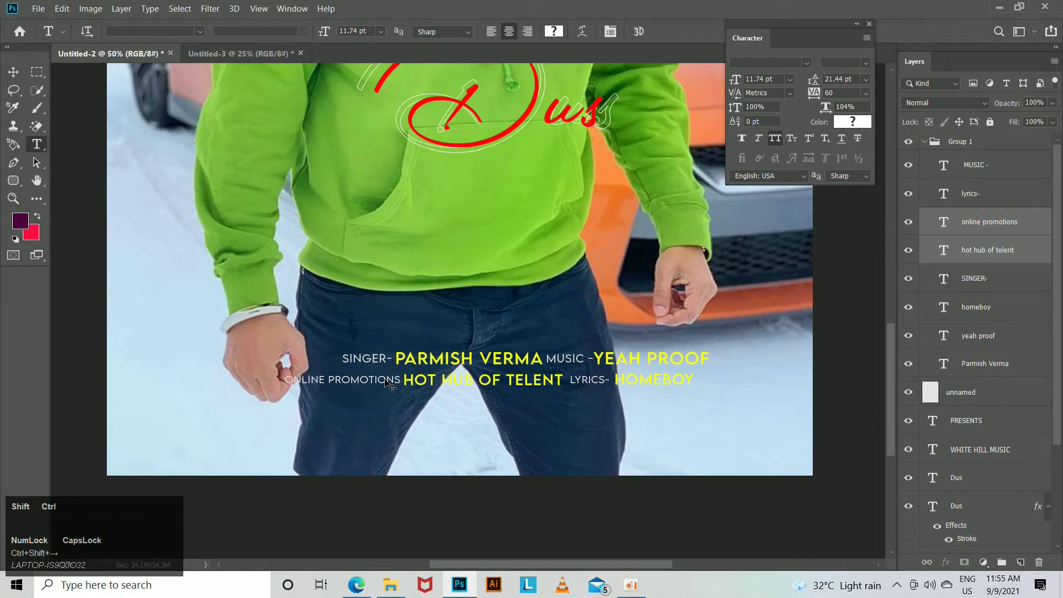
pyautogui.click(997, 367)
pyautogui.keyDown('shift'); pyautogui.click(991, 169); pyautogui.keyUp('shift')
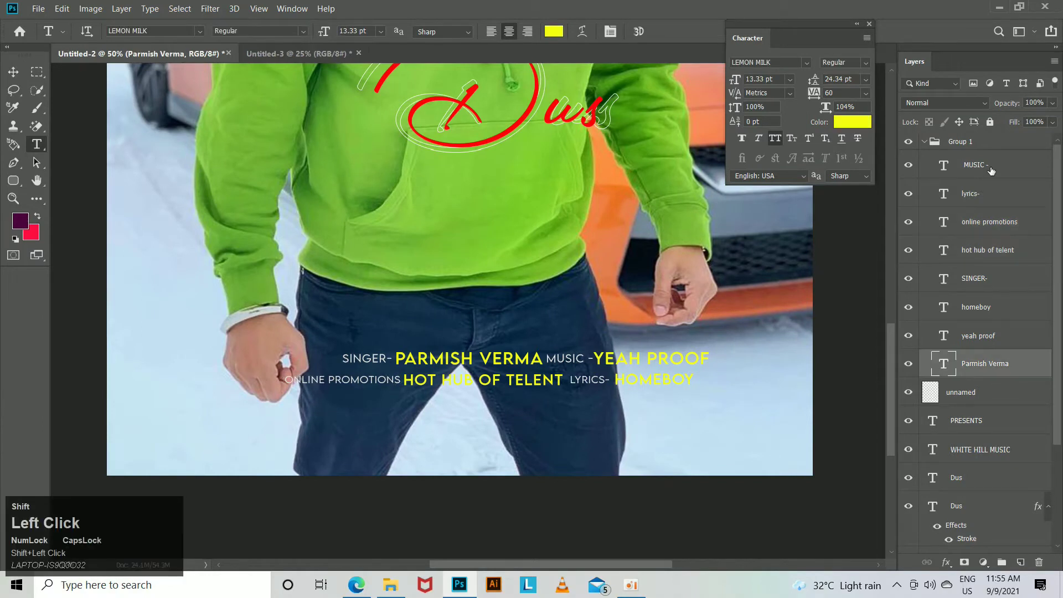
pyautogui.click(1005, 145)
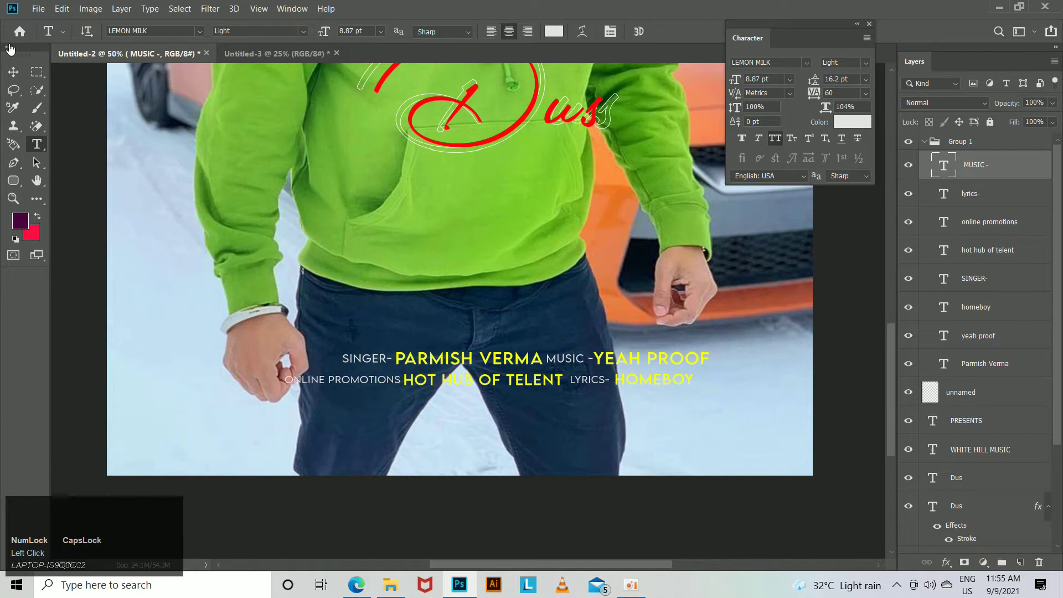
# Nudge the MUSIC label right and remove the space before its hyphen.
pyautogui.click(13, 72)
pyautogui.click(699, 362)
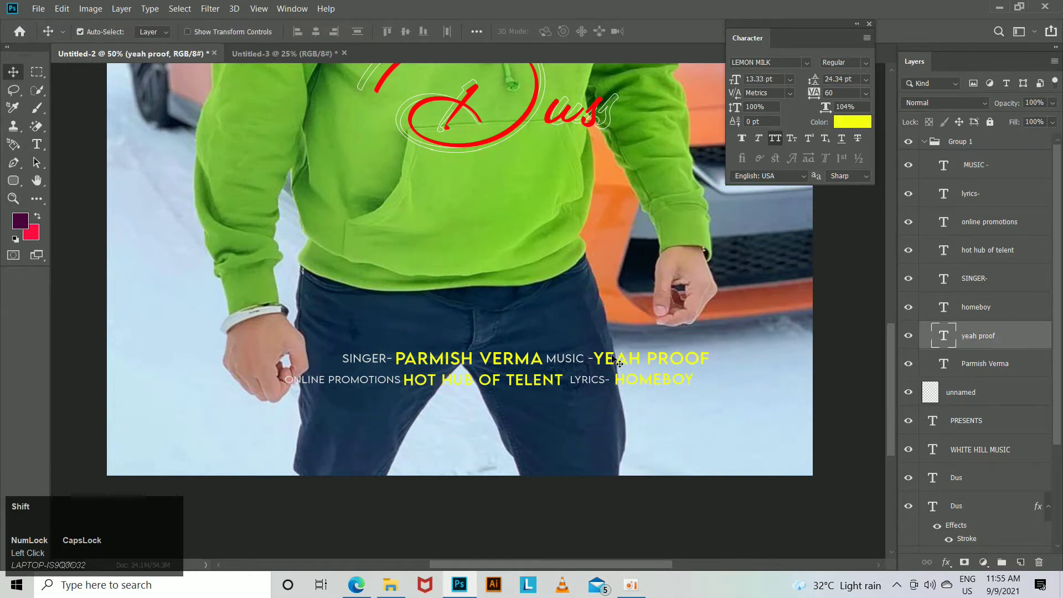
pyautogui.click(579, 363)
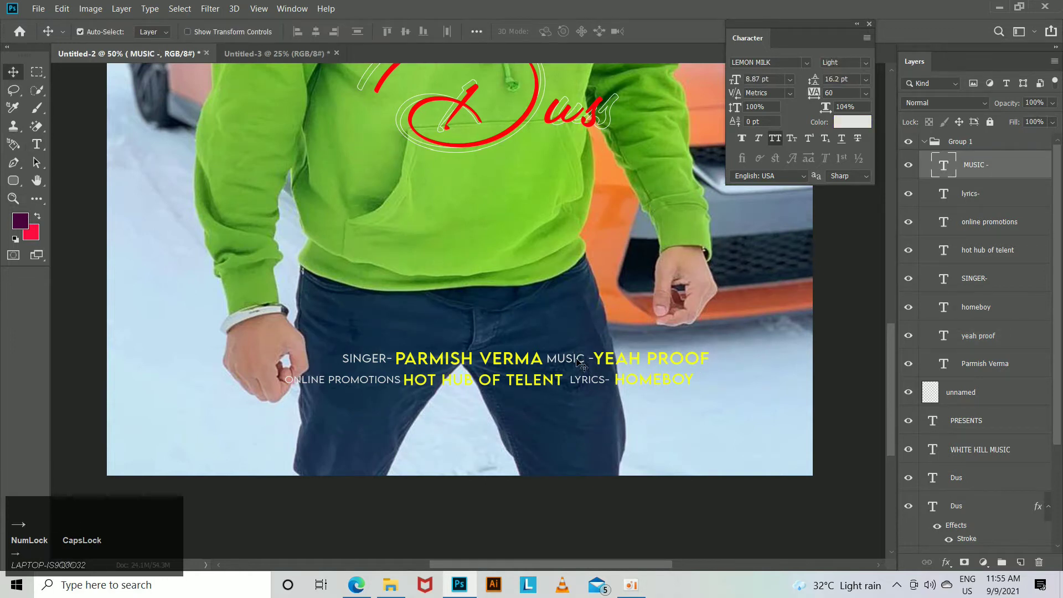
pyautogui.click(36, 145)
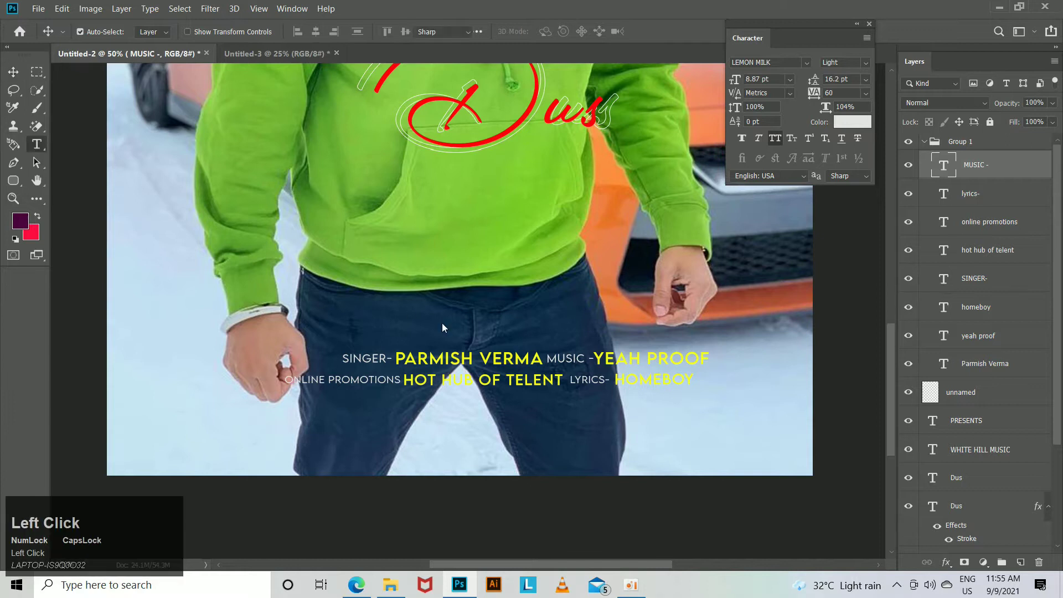
pyautogui.click(588, 358)
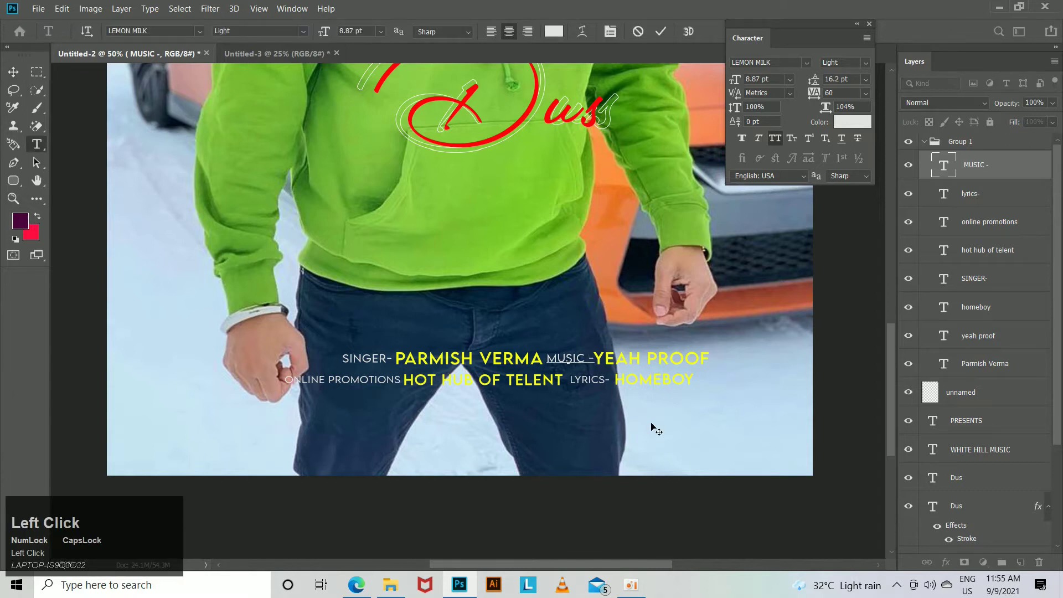
# Shift the whole SINGER and MUSIC credit row left and slightly down, centring it over the second row.
pyautogui.keyDown('ctrl'); pyautogui.click(651, 360); pyautogui.keyUp('ctrl')
pyautogui.keyDown('ctrl'); pyautogui.keyDown('shift'); pyautogui.click(581, 362); pyautogui.keyUp('shift'); pyautogui.keyUp('ctrl')
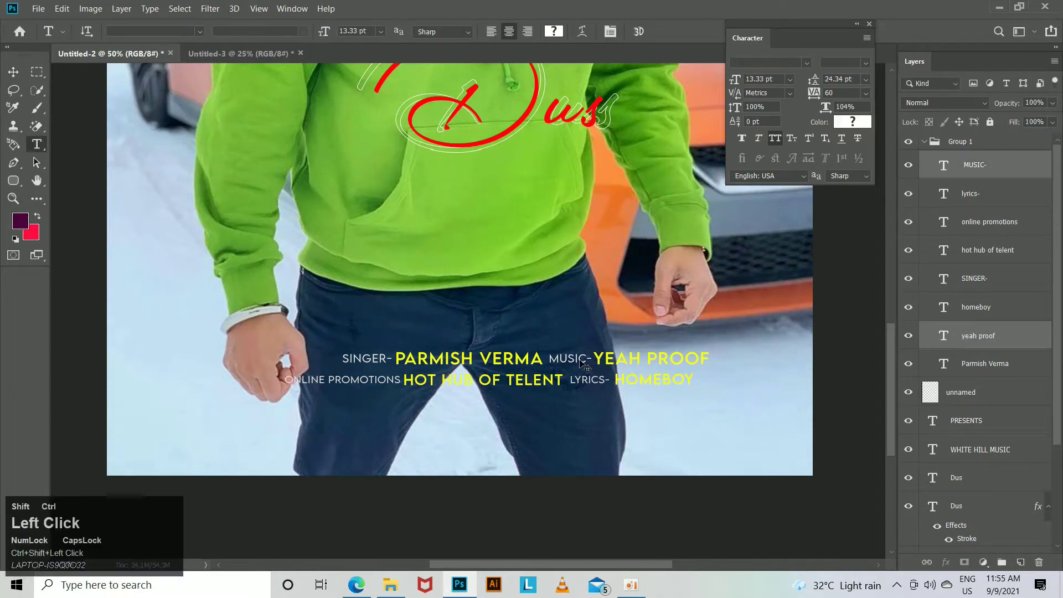
pyautogui.keyDown('ctrl'); pyautogui.keyDown('shift'); pyautogui.click(498, 363); pyautogui.keyUp('shift'); pyautogui.keyUp('ctrl')
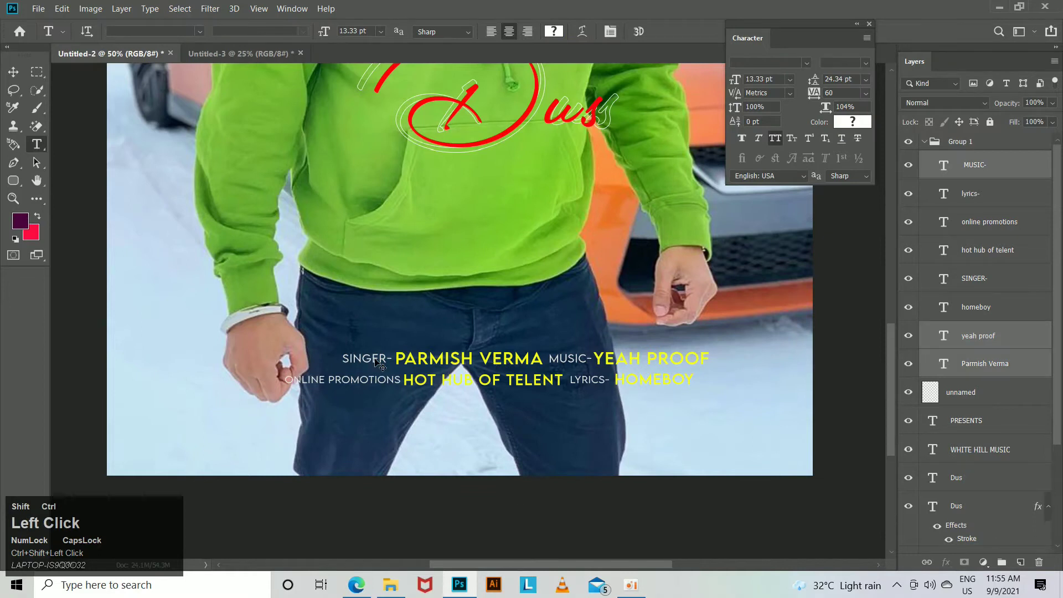
pyautogui.keyDown('ctrl'); pyautogui.keyDown('shift'); pyautogui.click(377, 361); pyautogui.keyUp('shift'); pyautogui.keyUp('ctrl')
pyautogui.hotkey('ctrl', 'shift', 'Left')
pyautogui.hotkey('ctrl', 'shift', 'Left')
pyautogui.hotkey('ctrl', 'shift', 'Left')
pyautogui.hotkey('ctrl', 'shift', 'Left')
pyautogui.hotkey('ctrl', 'shift', 'Left')
pyautogui.hotkey('ctrl', 'shift', 'Left')
pyautogui.hotkey('ctrl', 'shift', 'Left')
pyautogui.hotkey('ctrl', 'shift', 'Left')
pyautogui.hotkey('ctrl', 'shift', 'Left')
pyautogui.hotkey('ctrl', 'shift', 'Left')
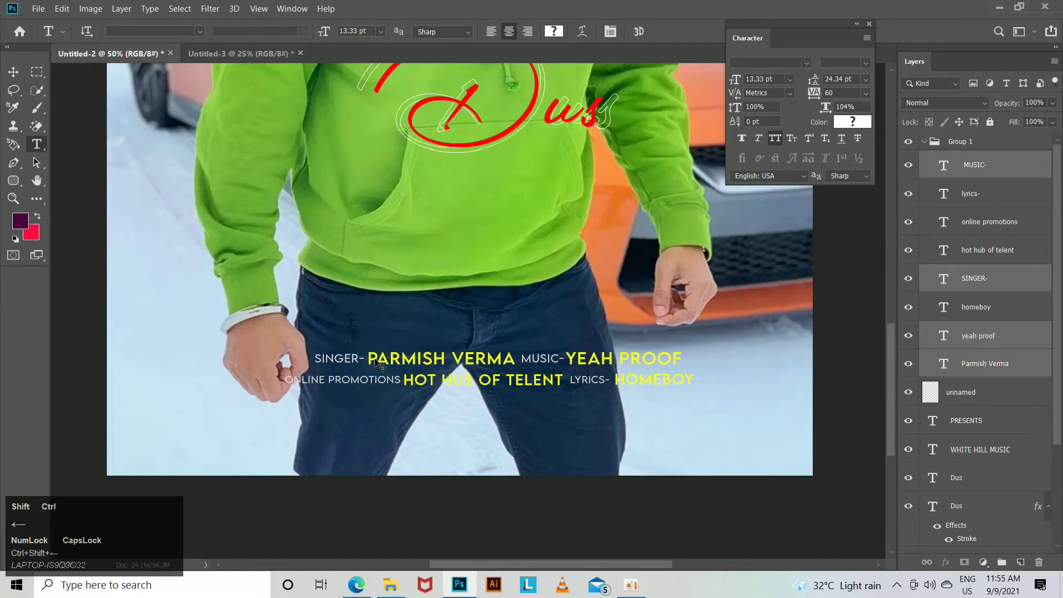
pyautogui.hotkey('ctrl', 'shift', 'Down')
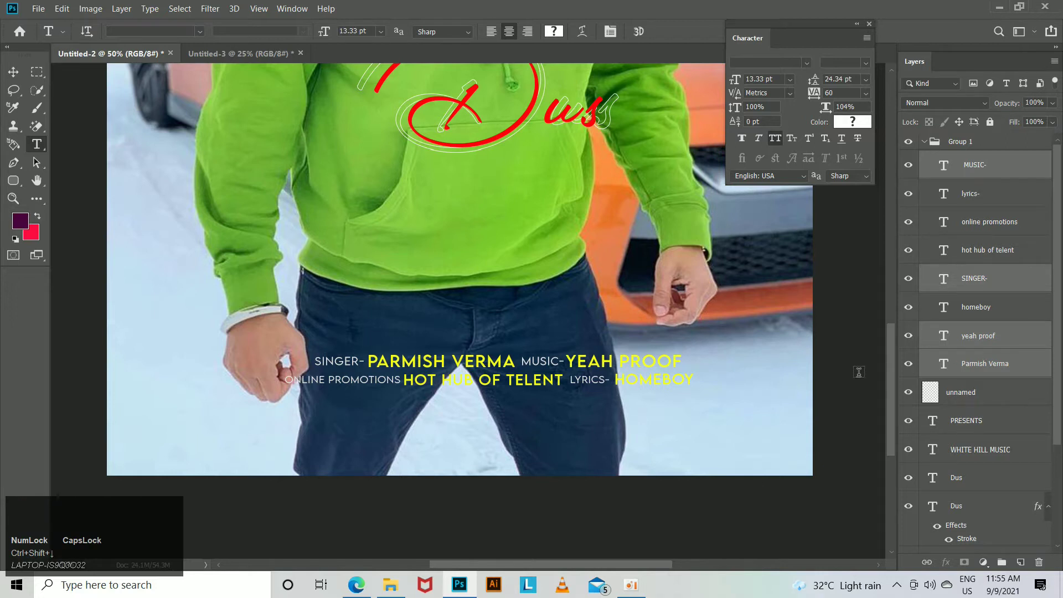
# Enlarge all the credit text layers to about 104.47% and move them down toward the poster's lower edge.
pyautogui.click(14, 72)
pyautogui.click(990, 372)
pyautogui.keyDown('shift'); pyautogui.click(988, 169); pyautogui.keyUp('shift')
pyautogui.hotkey('ctrl', 't')
pyautogui.moveTo(694, 386)
pyautogui.mouseDown()
pyautogui.moveTo(711, 395)
pyautogui.moveTo(705, 387)
pyautogui.mouseUp()
pyautogui.hotkey('ctrl', 'z')
pyautogui.hotkey('ctrl', 'z')
pyautogui.moveTo(641, 375); pyautogui.dragTo(640, 412)
pyautogui.click(783, 526)
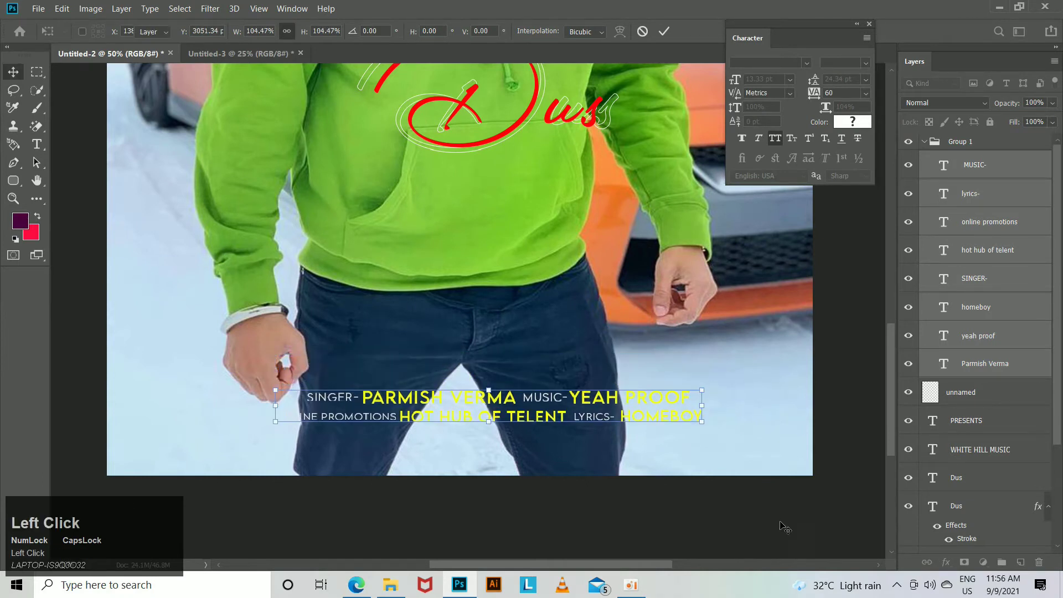
# Move all the credit text layers further down and left, near the lower edge of the poster.
pyautogui.hotkey('ctrl', '-')
pyautogui.hotkey('ctrl', '-')
pyautogui.hotkey('ctrl', 'shift', 'Down')
pyautogui.hotkey('ctrl', 'shift', 'Down')
pyautogui.hotkey('ctrl', 'shift', 'Down')
pyautogui.hotkey('ctrl', 'shift', 'Down')
pyautogui.hotkey('ctrl', 'shift', 'Down')
pyautogui.hotkey('ctrl', 'shift', 'Left')
pyautogui.hotkey('ctrl', 'shift', 'Left')
pyautogui.hotkey('ctrl', 'shift', 'Left')
pyautogui.hotkey('ctrl', 'shift', 'Left')
pyautogui.hotkey('ctrl', 'shift', 'Left')
pyautogui.hotkey('ctrl', 'shift', 'Left')
# Try centring the PARMISH VERMA layer horizontally on the background.
pyautogui.scroll(-4, 998, 480)
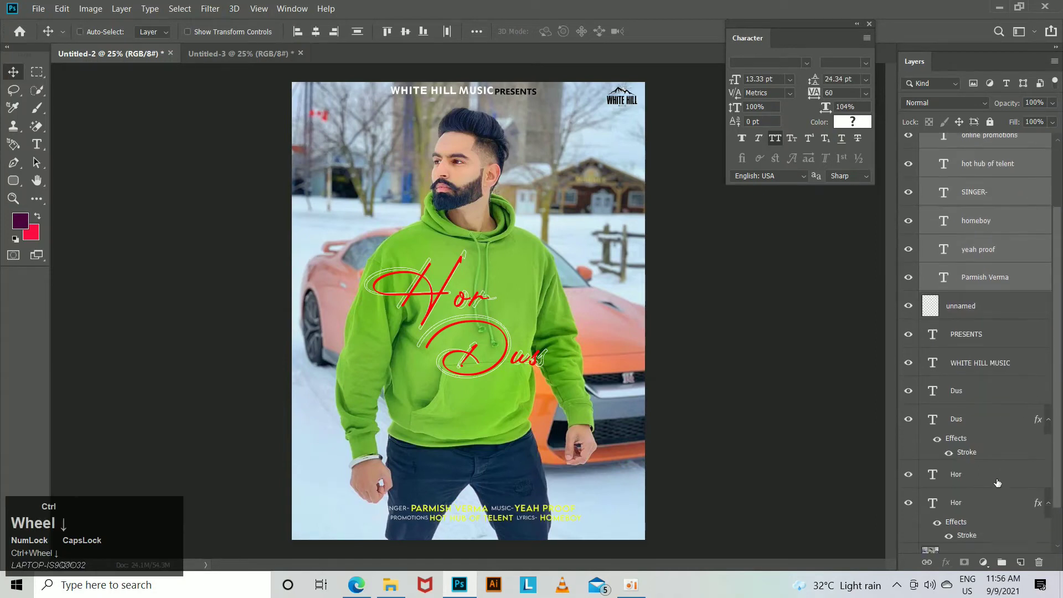
pyautogui.click(818, 466)
pyautogui.scroll(3, 992, 314)
pyautogui.scroll(-1, 992, 314)
pyautogui.click(997, 304)
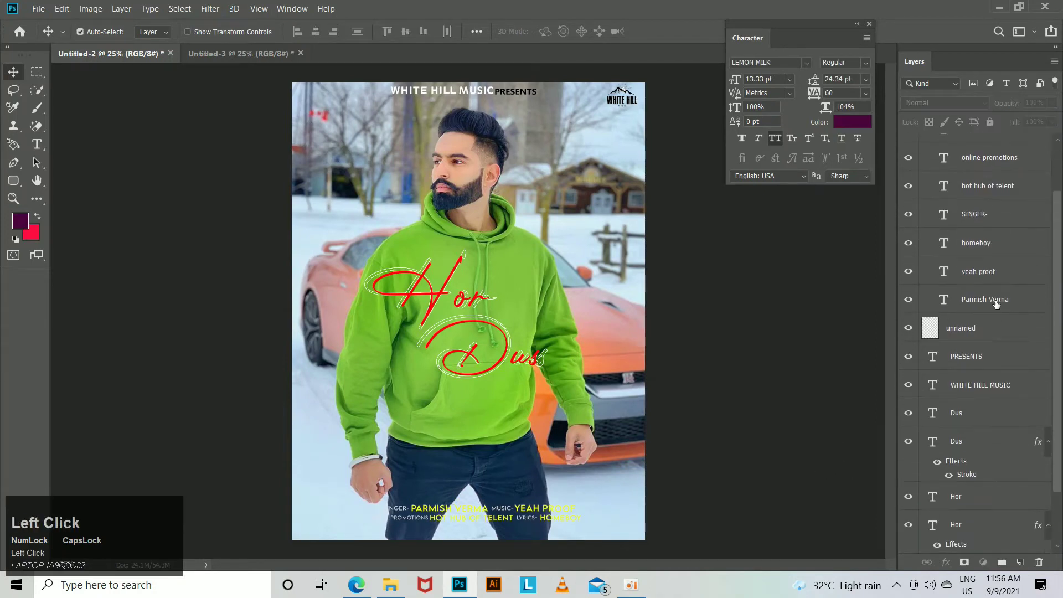
pyautogui.scroll(-2, 992, 343)
pyautogui.keyDown('ctrl'); pyautogui.click(990, 544); pyautogui.keyUp('ctrl')
pyautogui.click(315, 32)
pyautogui.hotkey('ctrl', 'z')
# Collapse the credits group and align it to the horizontal centre of the Background layer.
pyautogui.click(816, 374)
pyautogui.scroll(3, 995, 284)
pyautogui.click(995, 307)
pyautogui.scroll(2, 948, 170)
pyautogui.click(923, 143)
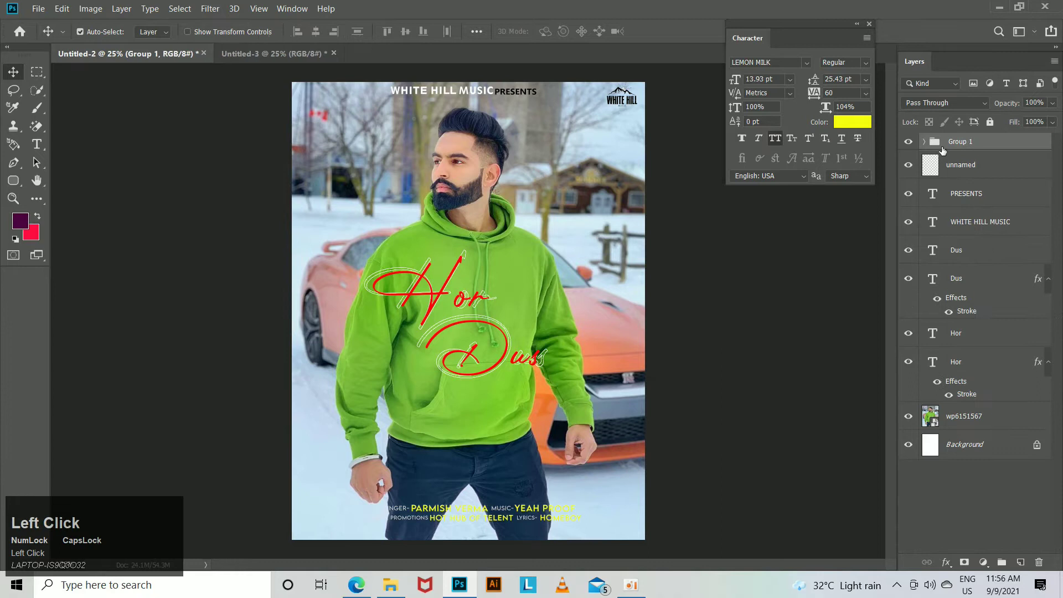
pyautogui.keyDown('ctrl'); pyautogui.click(968, 452); pyautogui.keyUp('ctrl')
pyautogui.click(316, 34)
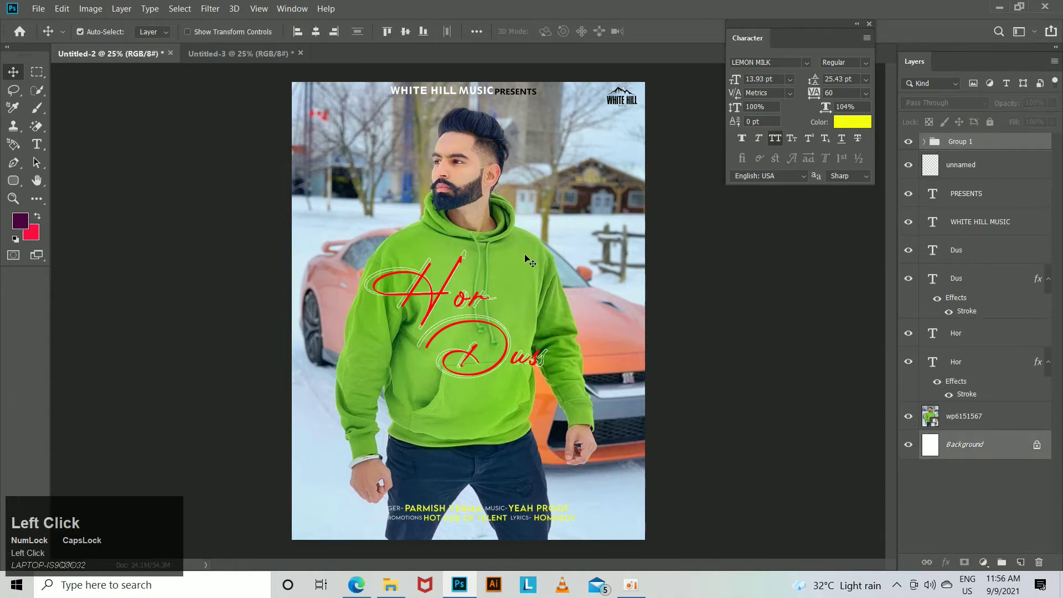
pyautogui.click(743, 344)
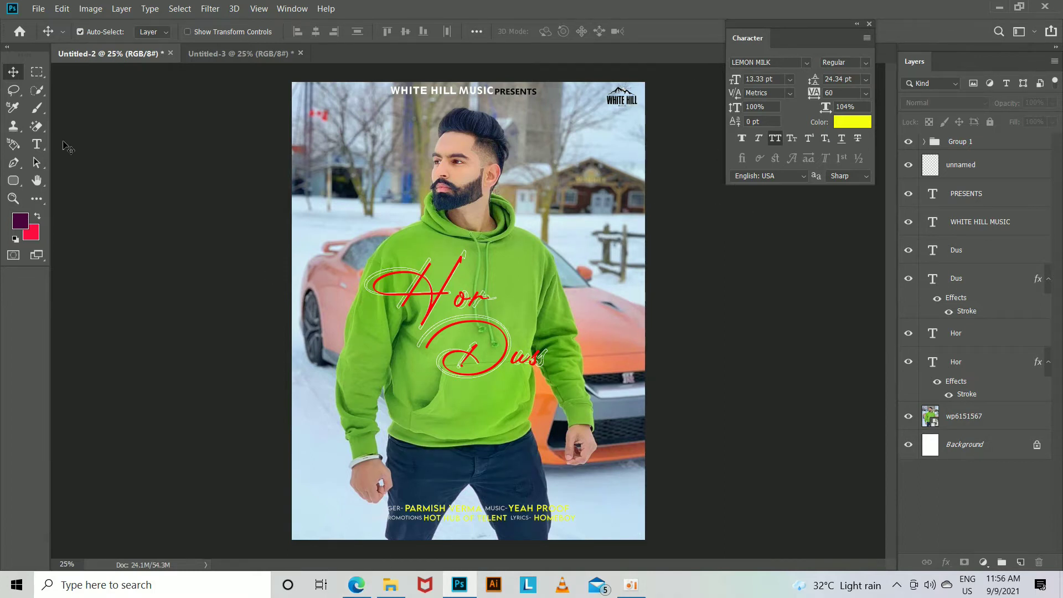
pyautogui.click(40, 148)
pyautogui.click(430, 419)
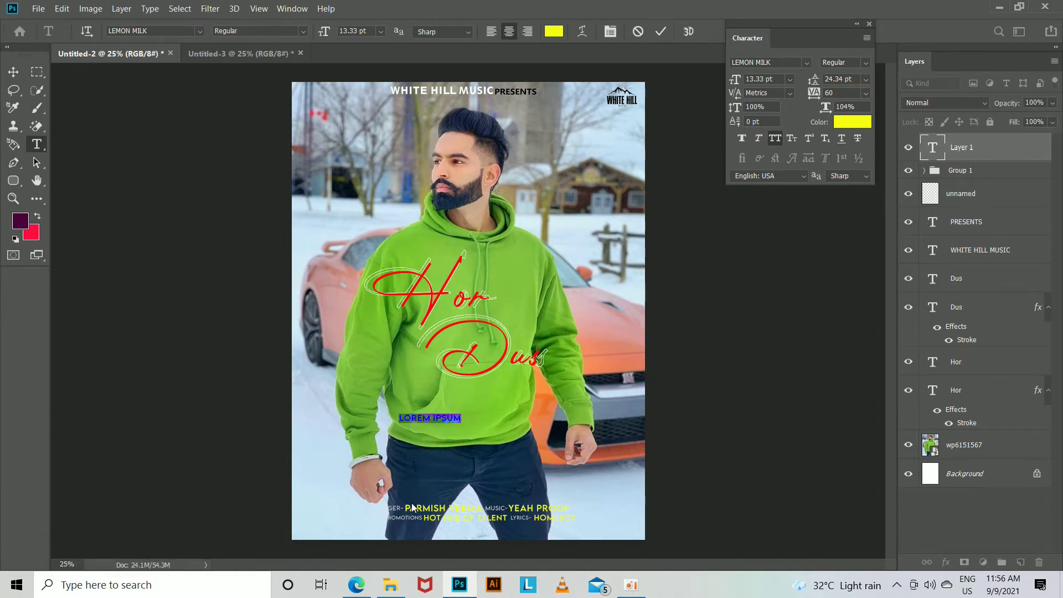
pyautogui.press('ctrl')
pyautogui.press('Escape')
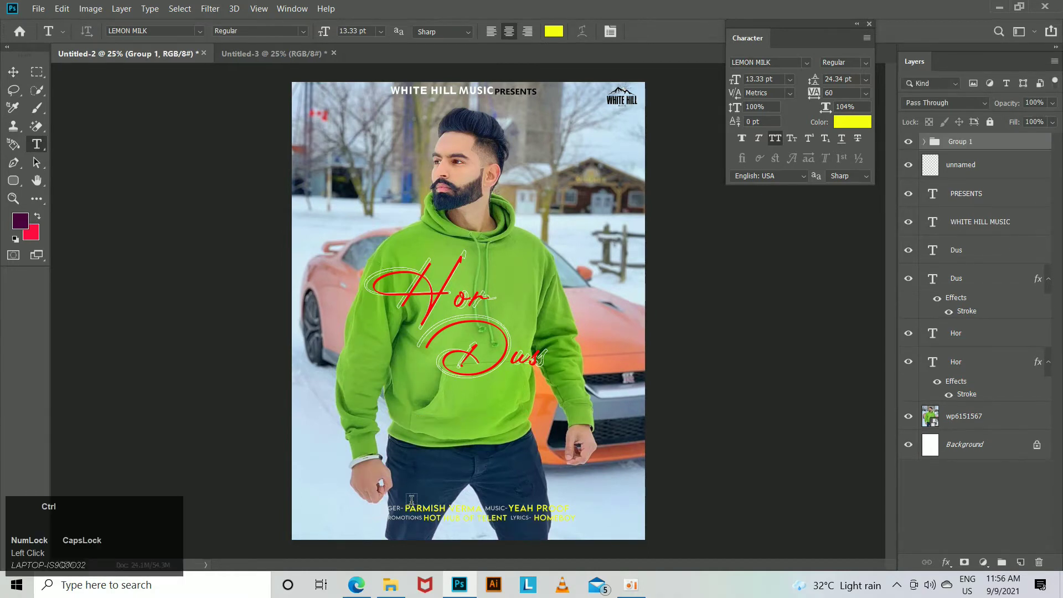
# Copy the full PARMISH VERMA text from the credits.
pyautogui.hotkey('ctrl', '=')
pyautogui.press('space')
pyautogui.moveTo(415, 477); pyautogui.dragTo(423, 266)
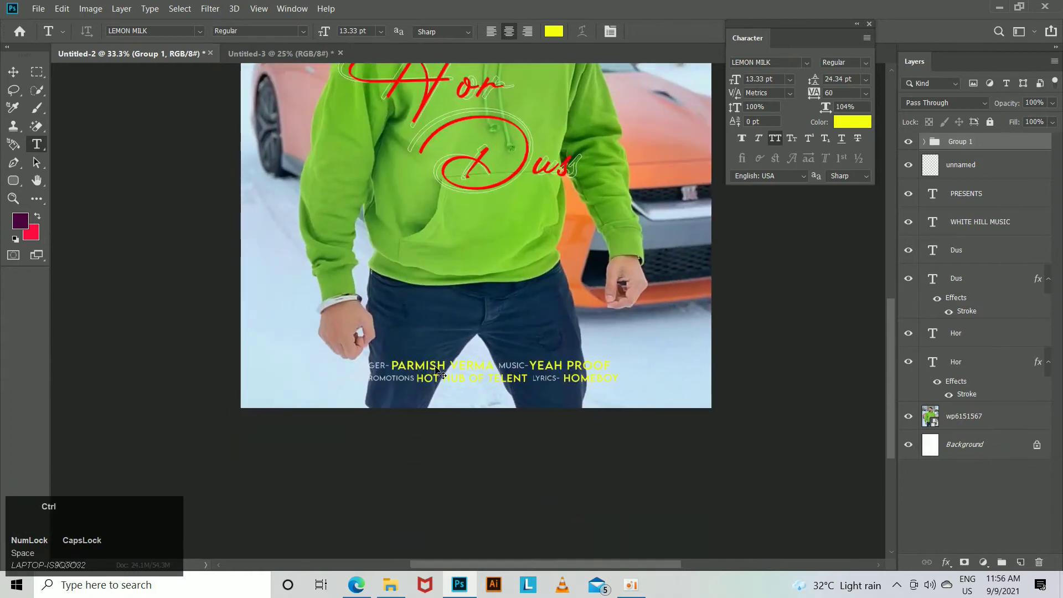
pyautogui.keyDown('ctrl'); pyautogui.click(431, 364); pyautogui.keyUp('ctrl')
pyautogui.doubleClick(433, 363)
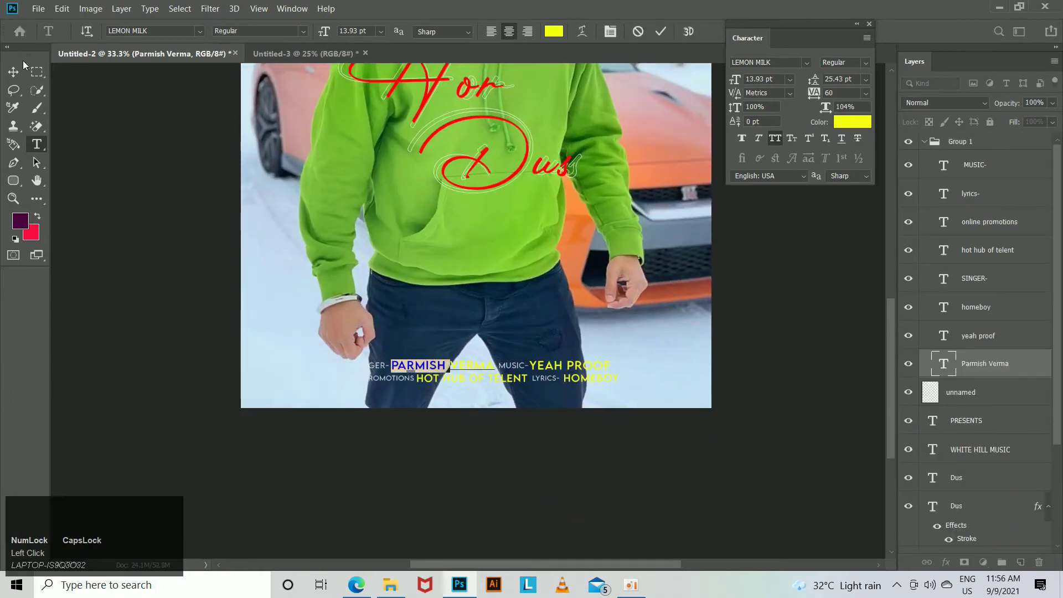
pyautogui.click(13, 72)
pyautogui.click(36, 143)
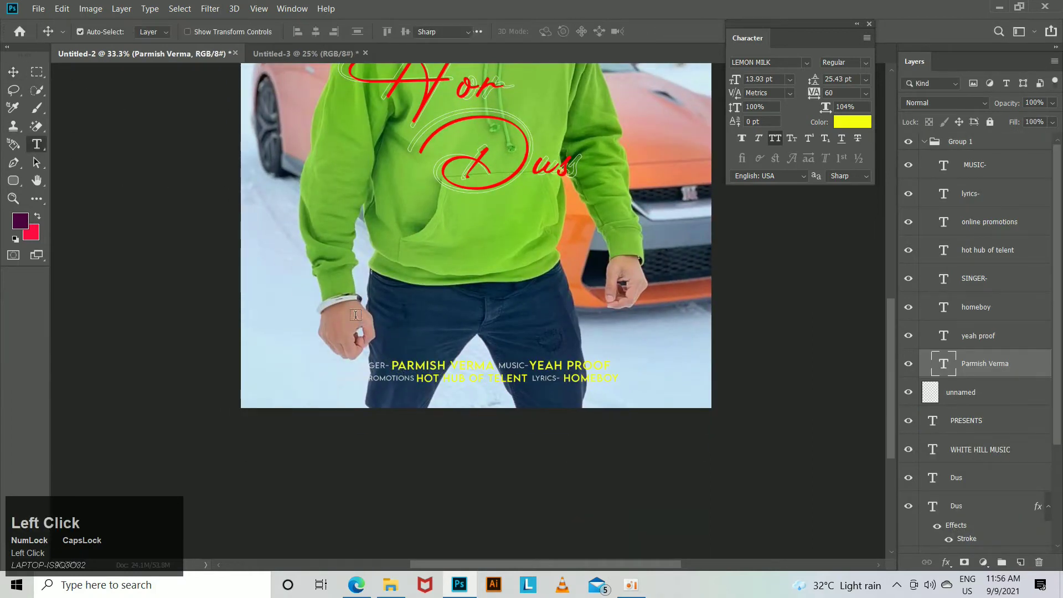
pyautogui.moveTo(392, 365); pyautogui.dragTo(491, 378)
pyautogui.hotkey('ctrl', 'c')
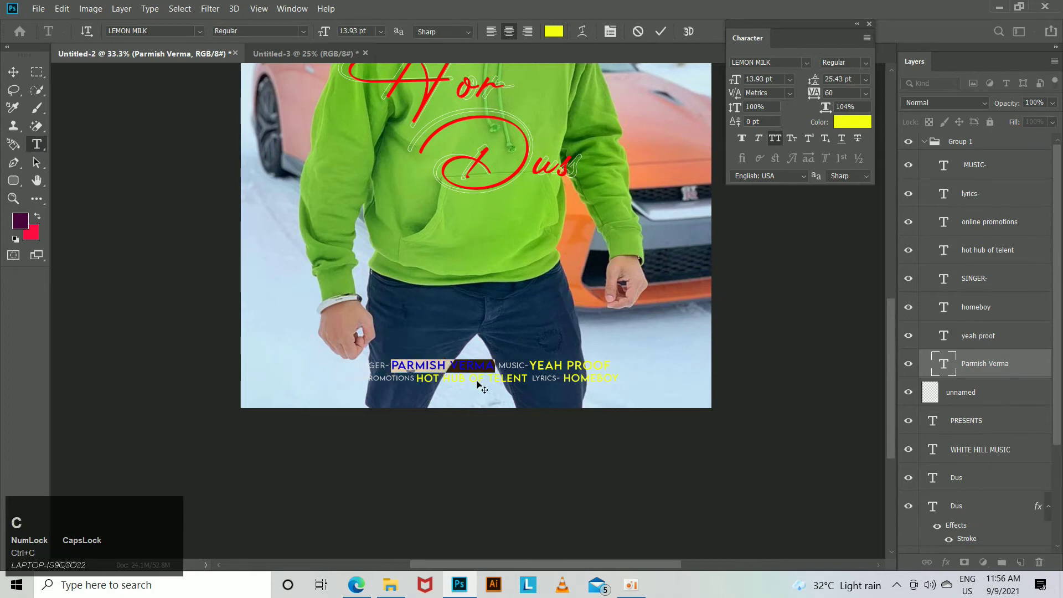
pyautogui.click(475, 381)
pyautogui.hotkey('ctrl', '-')
pyautogui.hotkey('ctrl', '-')
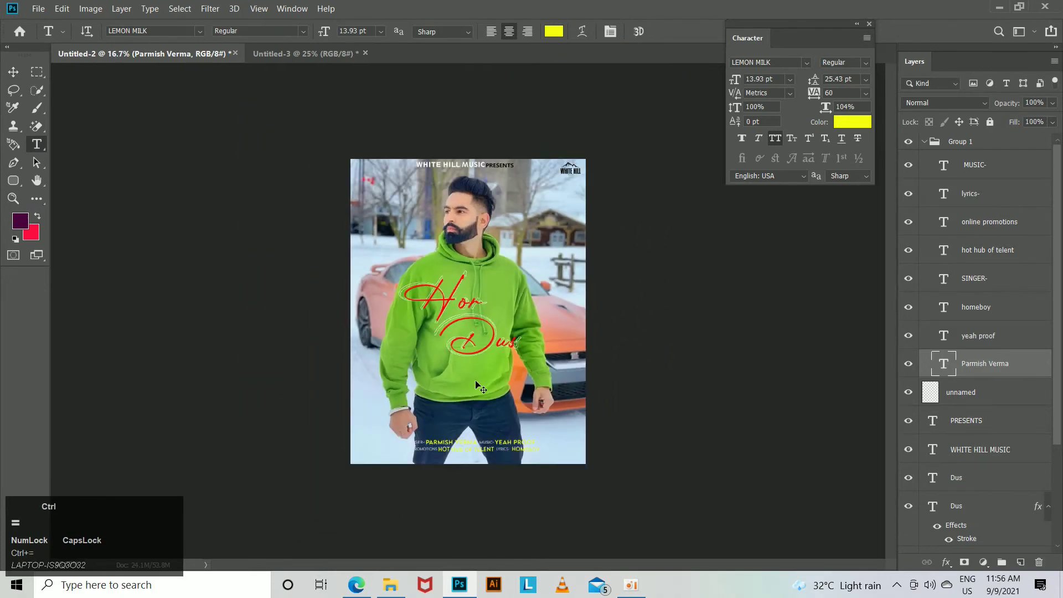
# Collapse the credits group and paste the copied PARMISH VERMA text as a new text layer just below the hoodie.
pyautogui.hotkey('ctrl', '=')
pyautogui.click(965, 149)
pyautogui.click(924, 141)
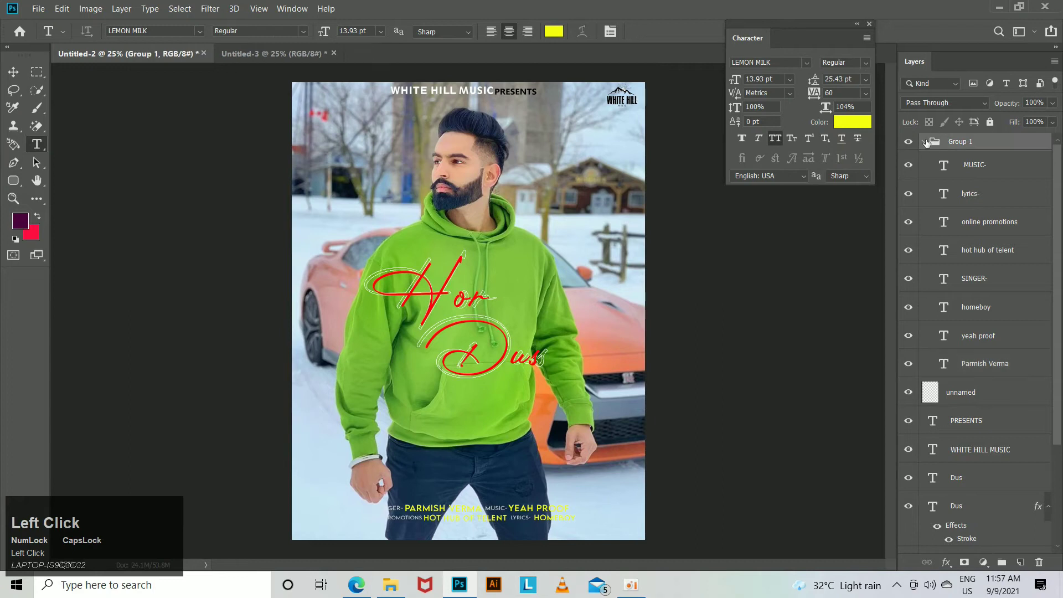
pyautogui.click(420, 457)
pyautogui.hotkey('ctrl', 'v')
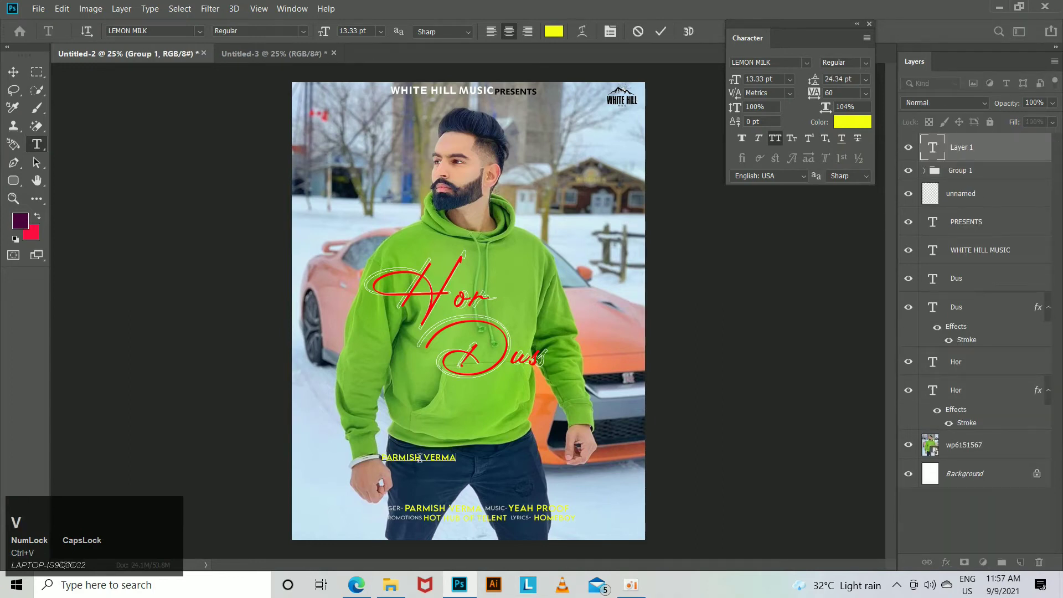
# Colour the new PARMISH VERMA text with the title's red and enlarge it to about 39 pt above the credits.
pyautogui.click(853, 122)
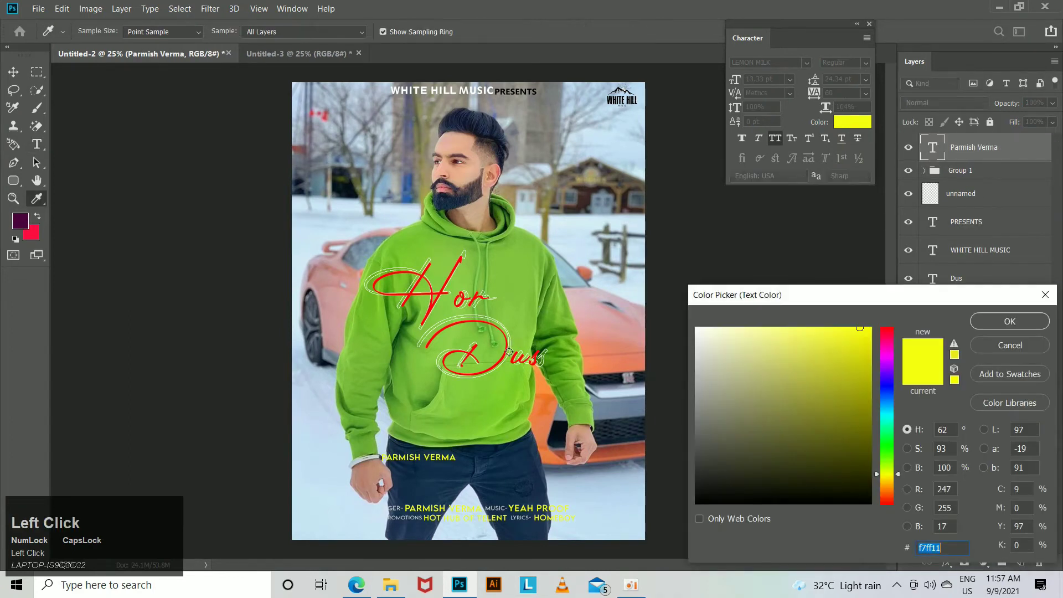
pyautogui.click(504, 353)
pyautogui.press('Return')
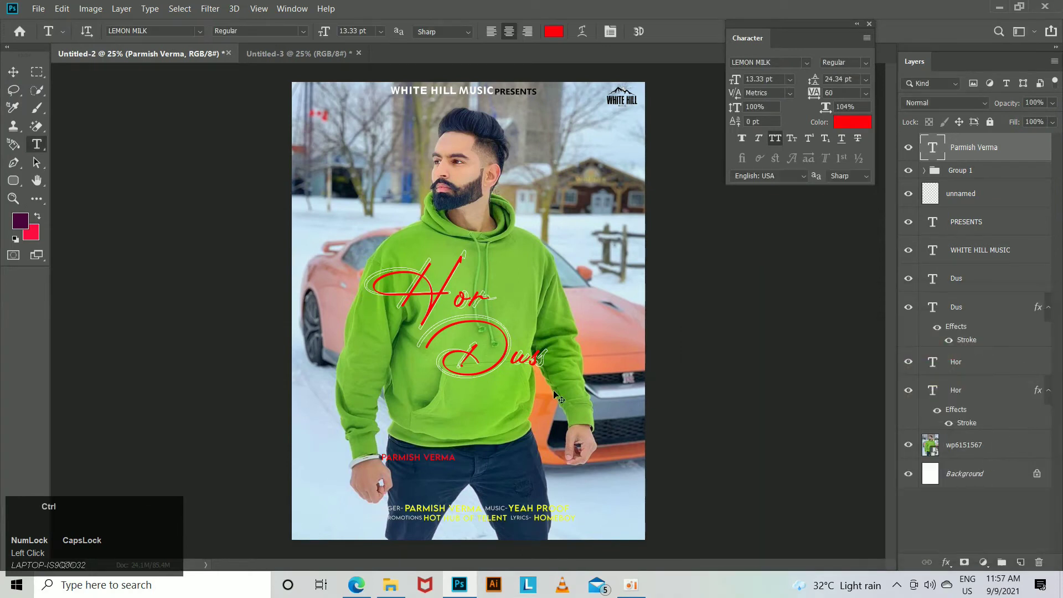
pyautogui.hotkey('ctrl', 't')
pyautogui.moveTo(455, 463); pyautogui.dragTo(536, 488)
pyautogui.click(823, 496)
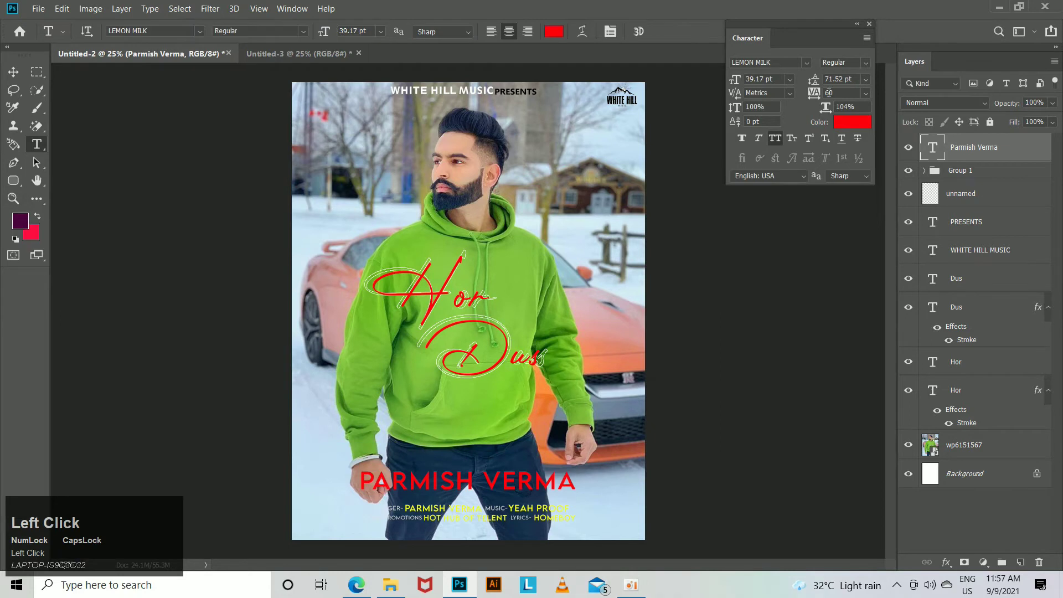
# Preview several fonts on the large PARMISH VERMA text and apply Airstrike Bold.
pyautogui.click(805, 63)
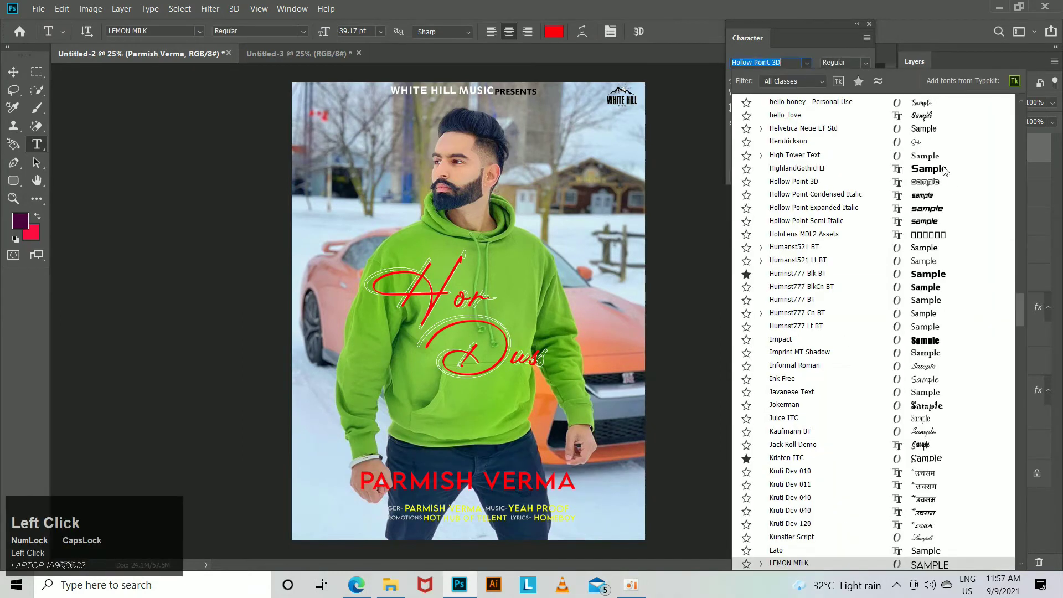
pyautogui.press('Down')
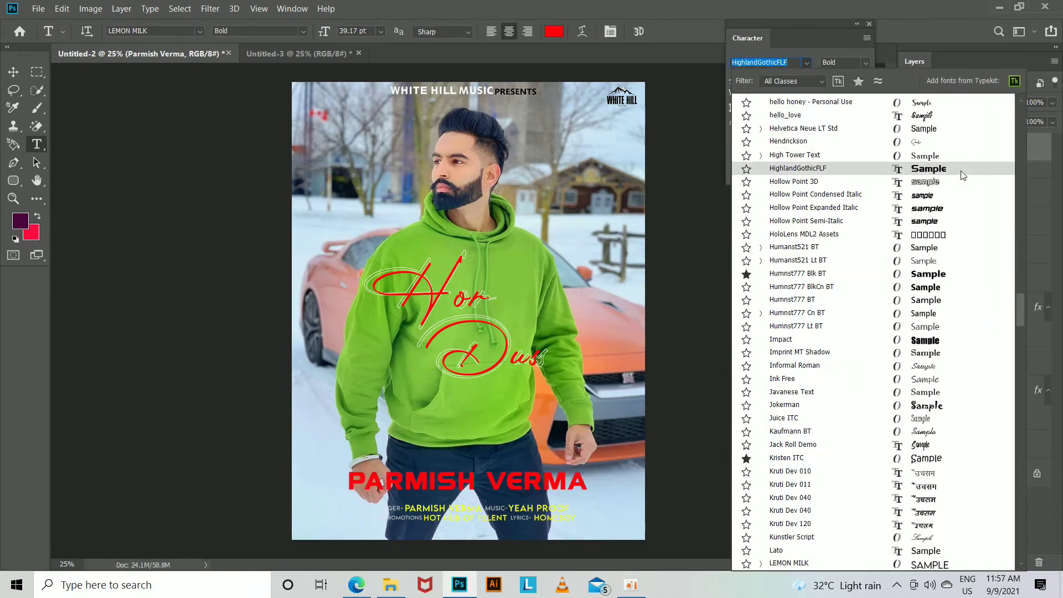
pyautogui.press('Down')
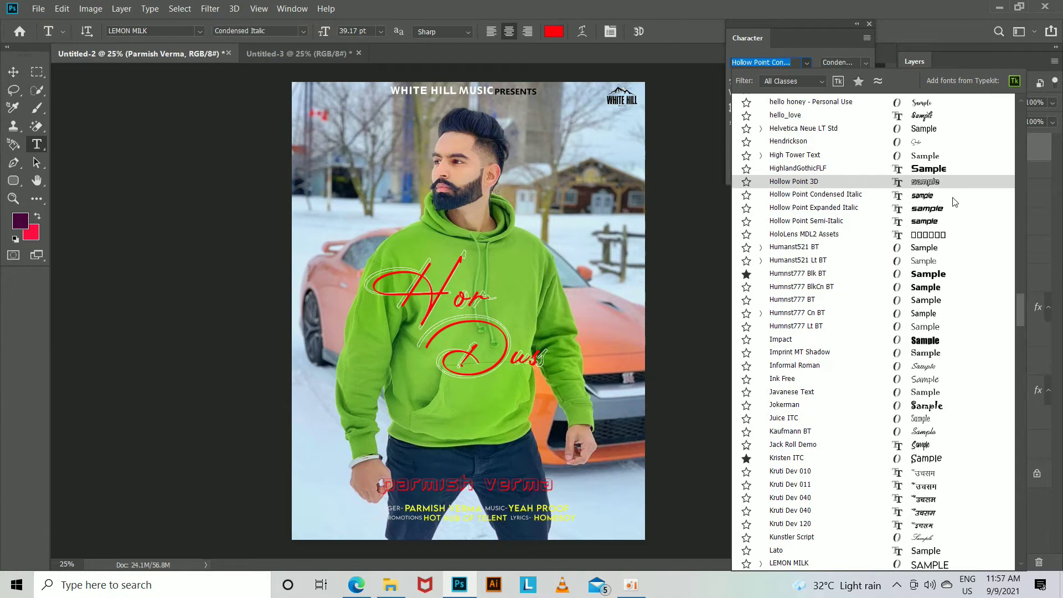
pyautogui.press('Down')
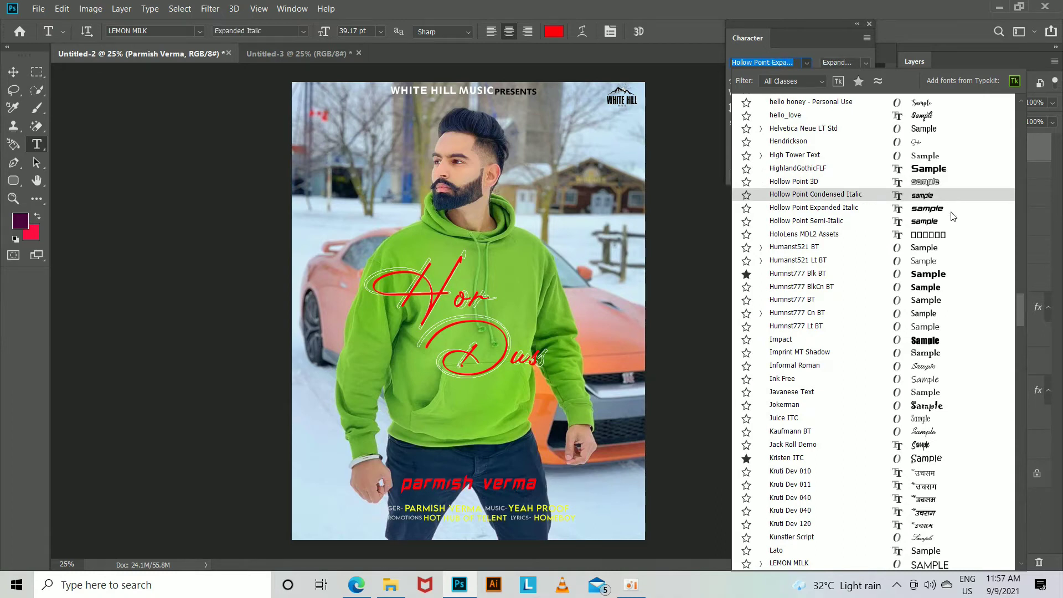
pyautogui.press('Down')
pyautogui.moveTo(1023, 308); pyautogui.dragTo(1015, 100)
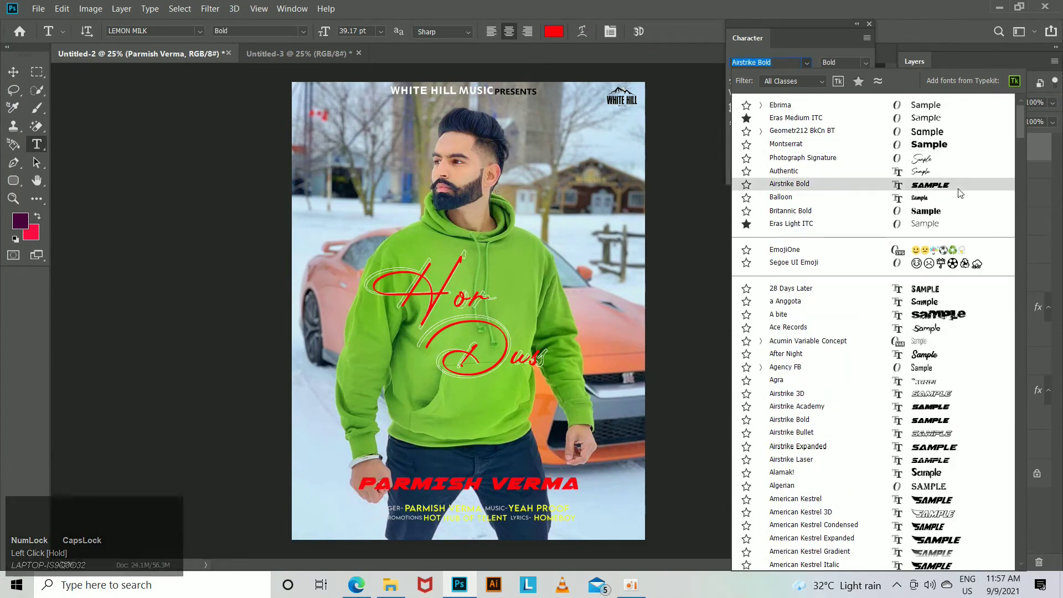
pyautogui.click(958, 188)
# Recolour the large PARMISH VERMA text white (#ffffff).
pyautogui.click(852, 123)
pyautogui.moveTo(797, 395); pyautogui.dragTo(695, 327)
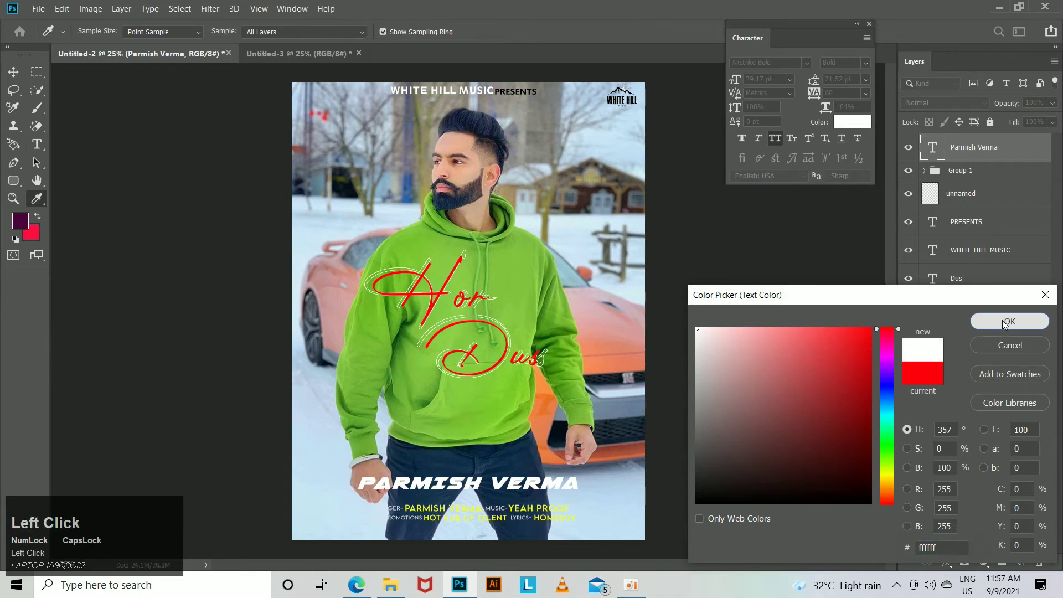
pyautogui.click(1009, 321)
# Move the large PARMISH VERMA text up onto the hoodie below the title and shrink it to about 24.5 pt.
pyautogui.hotkey('ctrl', 'shift', 'Down')
pyautogui.hotkey('ctrl', 'shift', 'Down')
pyautogui.hotkey('ctrl', 'shift', 'Down')
pyautogui.hotkey('ctrl', 'shift', 'Down')
pyautogui.hotkey('ctrl', 'shift', 'Down')
pyautogui.hotkey('ctrl', 'shift', 'Up')
pyautogui.hotkey('ctrl', 'shift', 'Up')
pyautogui.hotkey('ctrl', 'shift', 'Up')
pyautogui.hotkey('ctrl', 'shift', 'Up')
pyautogui.hotkey('ctrl', 'shift', 'Up')
pyautogui.hotkey('ctrl', 'shift', 'Up')
pyautogui.hotkey('ctrl', 'shift', 'Up')
pyautogui.hotkey('ctrl', 'shift', 'Up')
pyautogui.hotkey('ctrl', 'shift', 'Up')
pyautogui.hotkey('ctrl', 'shift', 'Up')
pyautogui.hotkey('ctrl', 'shift', 'Up')
pyautogui.hotkey('ctrl', 'shift', 'Up')
pyautogui.hotkey('ctrl', 'shift', 'Up')
pyautogui.hotkey('ctrl', 'shift', 'Up')
pyautogui.hotkey('ctrl', 'shift', 'Up')
pyautogui.hotkey('ctrl', 'shift', 'Up')
pyautogui.hotkey('ctrl', 'shift', 'Up')
pyautogui.hotkey('ctrl', 'shift', 'Up')
pyautogui.hotkey('ctrl', 'shift', 'Up')
pyautogui.hotkey('ctrl', 'shift', 'Up')
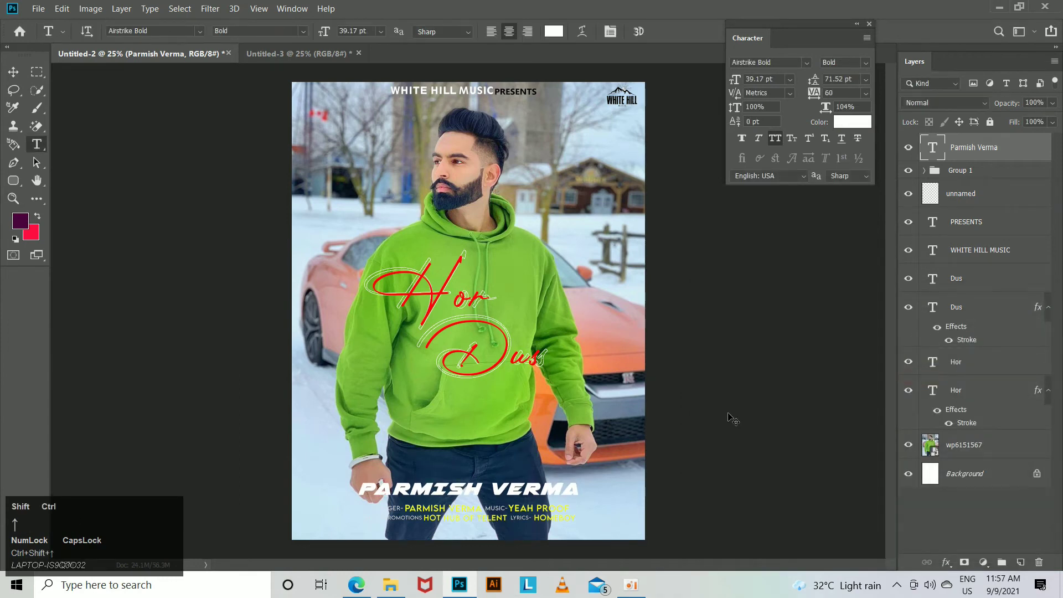
pyautogui.hotkey('ctrl', 'shift', 'Up')
pyautogui.hotkey('ctrl', 't')
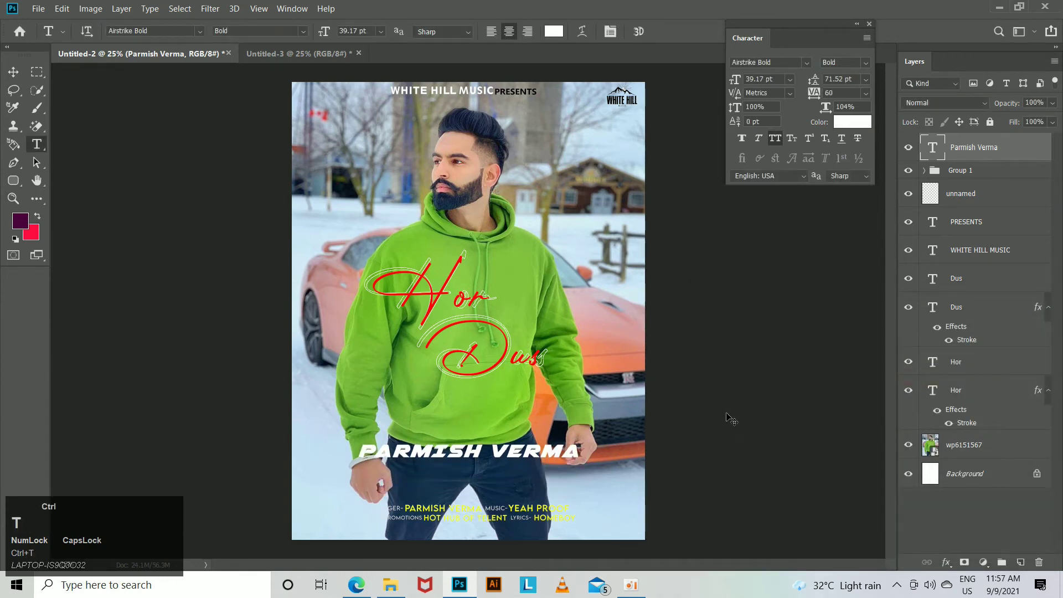
pyautogui.moveTo(579, 460); pyautogui.dragTo(540, 393)
pyautogui.click(689, 434)
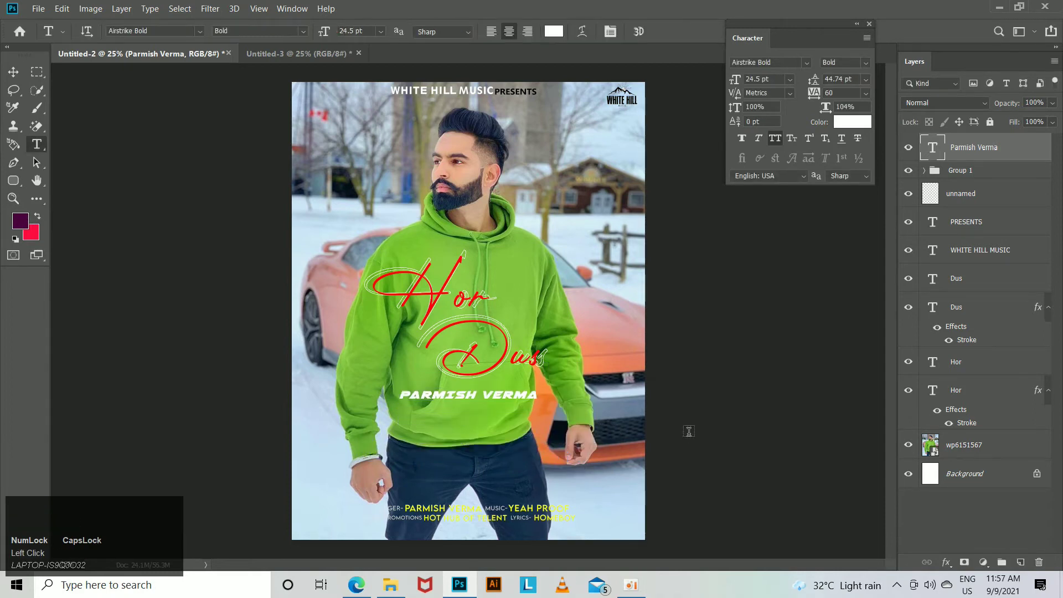
# Shrink the PARMISH VERMA text to about 17.5 pt and shift it right and slightly up, just beneath "Dus".
pyautogui.hotkey('ctrl', 't')
pyautogui.moveTo(539, 392); pyautogui.dragTo(519, 393)
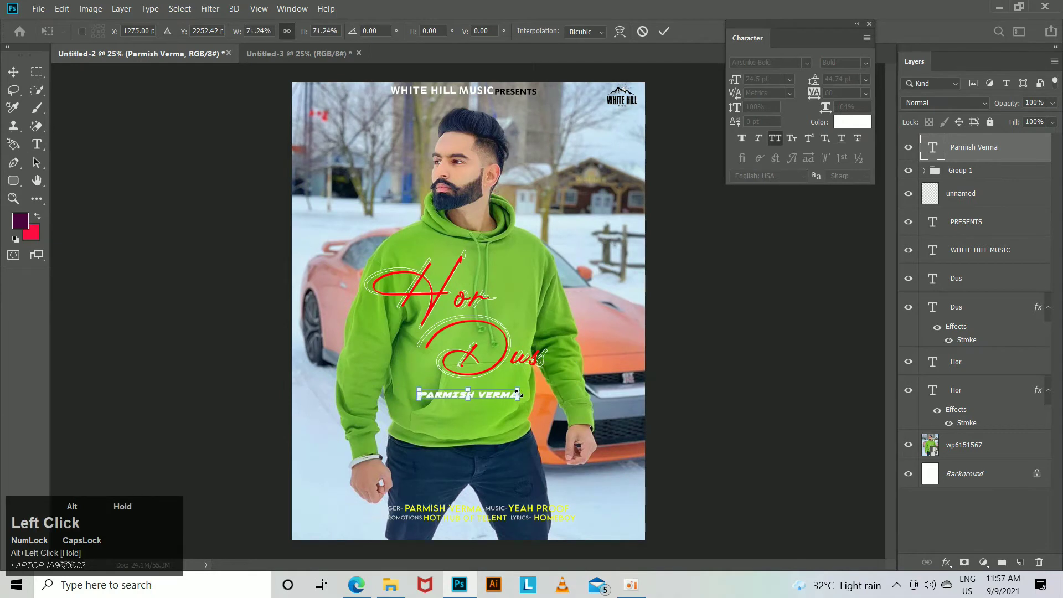
pyautogui.press('Return')
pyautogui.hotkey('ctrl', 'shift', 'Up')
pyautogui.hotkey('ctrl', 'shift', 'Up')
pyautogui.hotkey('ctrl', 'shift', 'Right')
pyautogui.hotkey('ctrl', 'shift', 'Right')
pyautogui.hotkey('ctrl', 'shift', 'Right')
pyautogui.hotkey('ctrl', 'shift', 'Right')
pyautogui.hotkey('ctrl', 'shift', 'Right')
pyautogui.hotkey('ctrl', 'shift', 'Right')
pyautogui.hotkey('ctrl', 'shift', 'Right')
pyautogui.hotkey('ctrl', 'shift', 'Right')
pyautogui.hotkey('ctrl', 'shift', 'Right')
pyautogui.hotkey('ctrl', 'shift', 'Right')
pyautogui.hotkey('ctrl', 'shift', 'Right')
pyautogui.hotkey('ctrl', 'shift', 'Right')
pyautogui.hotkey('ctrl', 'shift', 'Right')
pyautogui.hotkey('ctrl', 'shift', 'Right')
pyautogui.hotkey('ctrl', 'shift', 'Right')
pyautogui.hotkey('ctrl', 'shift', 'Up')
pyautogui.hotkey('ctrl', 'shift', 'Up')
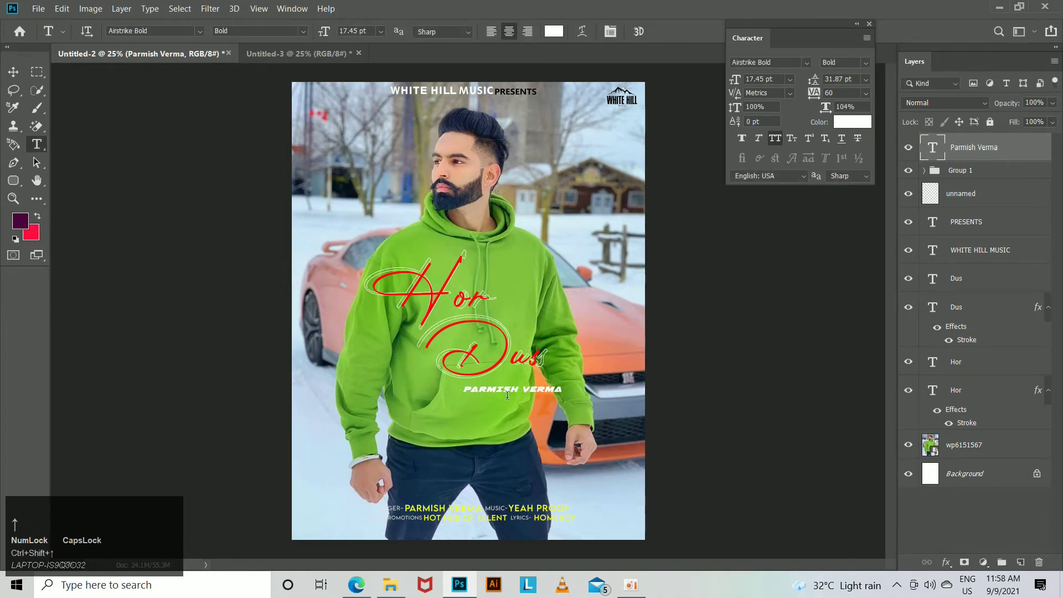
# Underline the PARMISH VERMA text beneath the title and recolour it near-black (#120707).
pyautogui.click(842, 138)
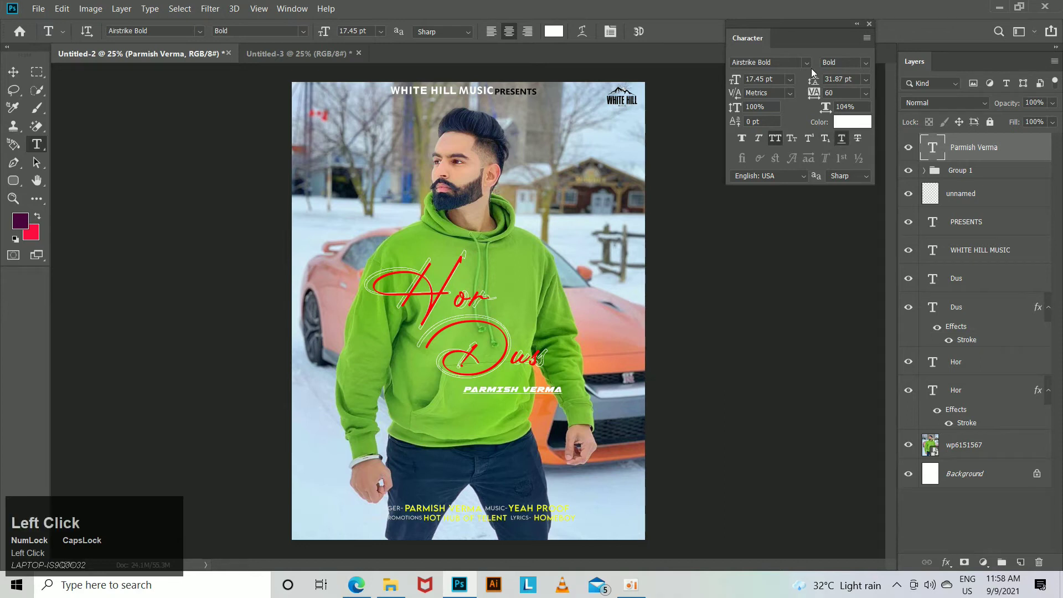
pyautogui.click(864, 123)
pyautogui.moveTo(797, 365); pyautogui.dragTo(870, 379)
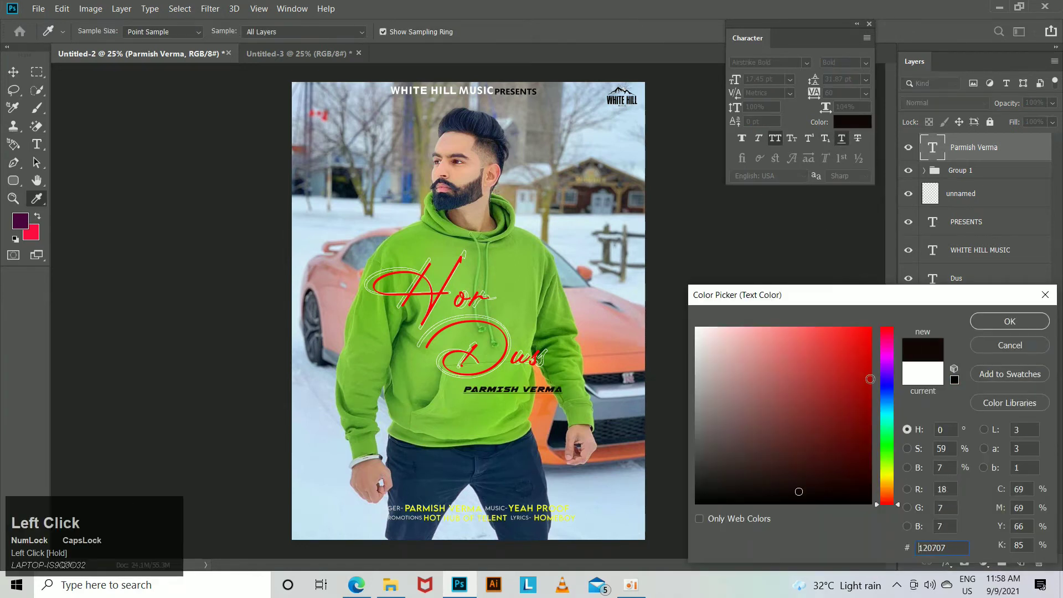
pyautogui.click(991, 327)
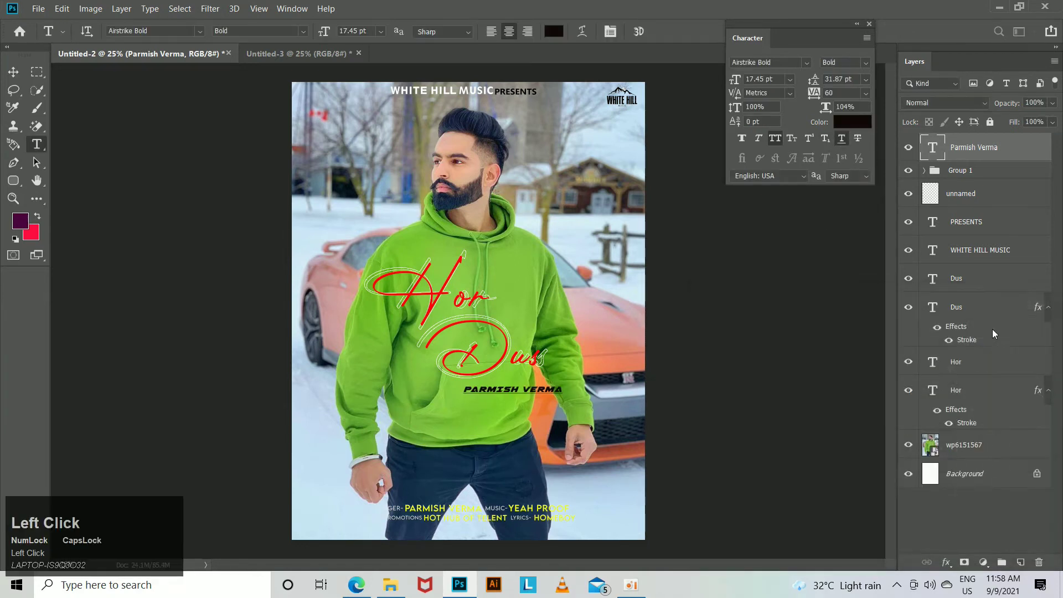
# Enlarge the credits group slightly and move it down and left towards the poster's lower edge.
pyautogui.click(995, 174)
pyautogui.hotkey('ctrl', 't')
pyautogui.moveTo(576, 523); pyautogui.dragTo(604, 525)
pyautogui.click(764, 513)
pyautogui.hotkey('ctrl', 'shift', 'Down')
pyautogui.hotkey('ctrl', 'shift', 'Down')
pyautogui.hotkey('ctrl', 'shift', 'Down')
pyautogui.hotkey('ctrl', 'shift', 'Down')
pyautogui.hotkey('ctrl', 'shift', 'Left')
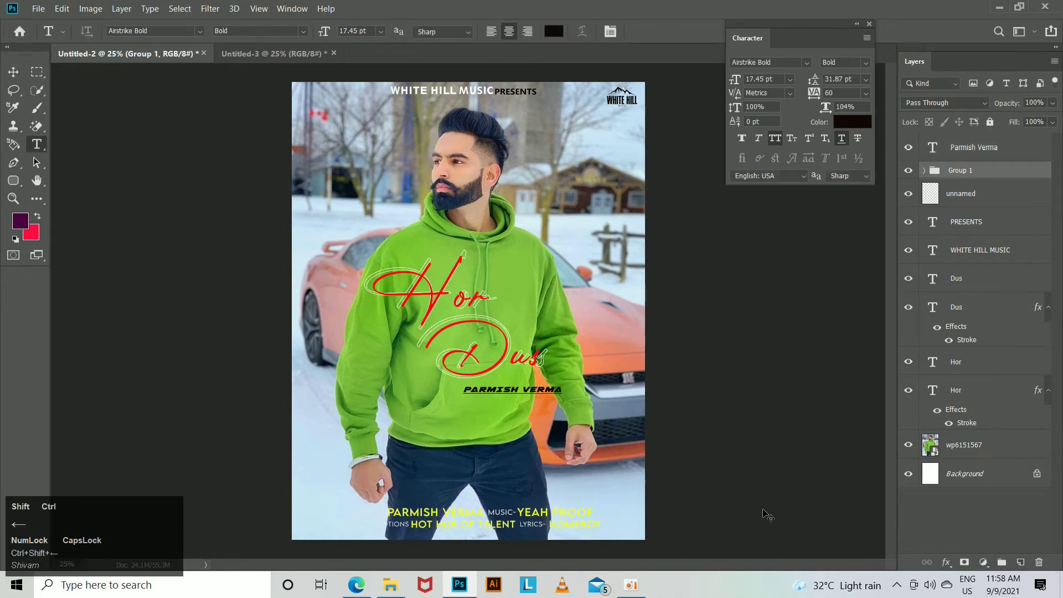
# Add a new empty layer directly above the hoodie photo and set the foreground colour to light grey #b9bbbc.
pyautogui.click(985, 480)
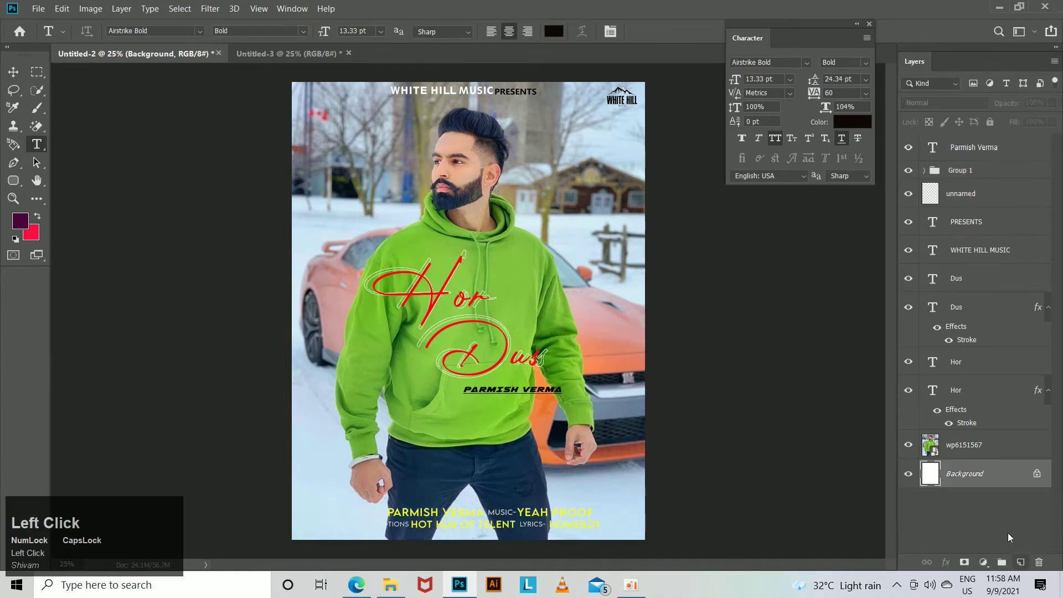
pyautogui.click(1021, 562)
pyautogui.hotkey('ctrl', '-')
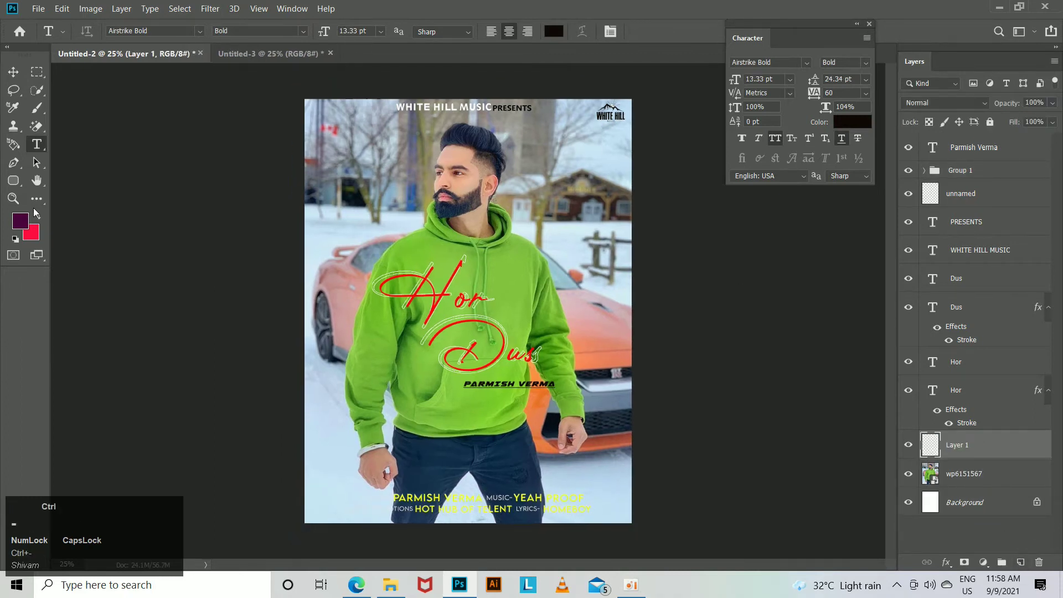
pyautogui.click(20, 221)
pyautogui.click(554, 399)
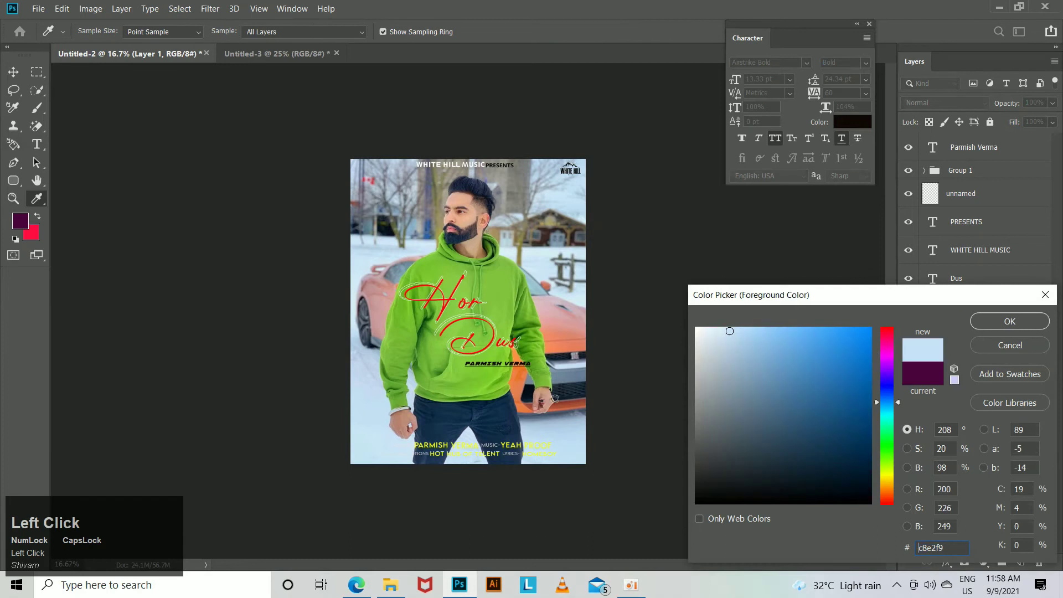
pyautogui.click(699, 373)
pyautogui.click(1002, 321)
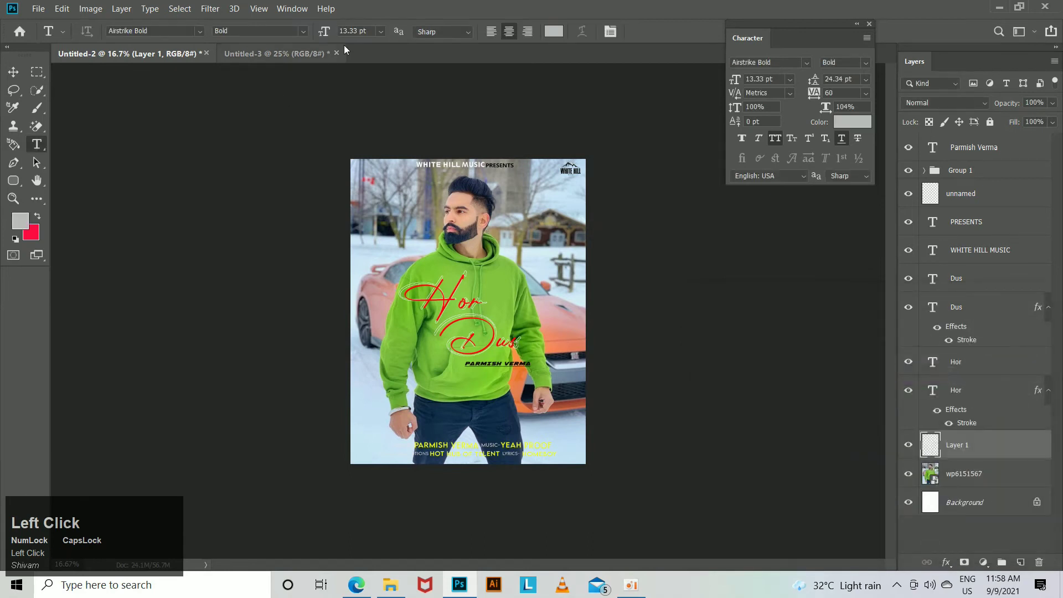
# Paint a soft grey fade across the poster's lower edge with a 1900 px brush, placing its layer directly above the photo.
pyautogui.press('ctrl')
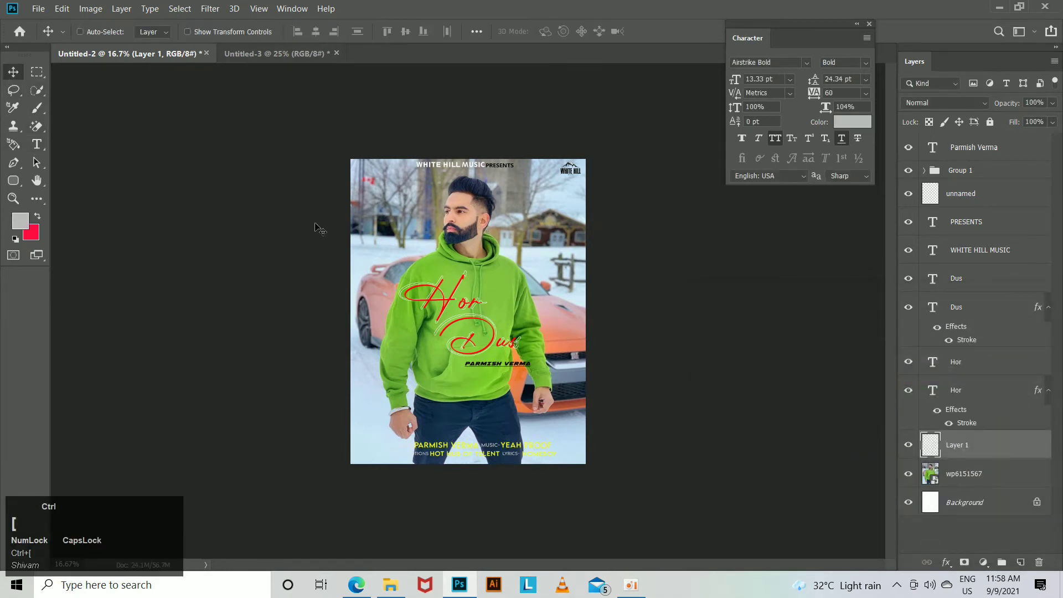
pyautogui.hotkey('ctrl', '[')
pyautogui.click(36, 111)
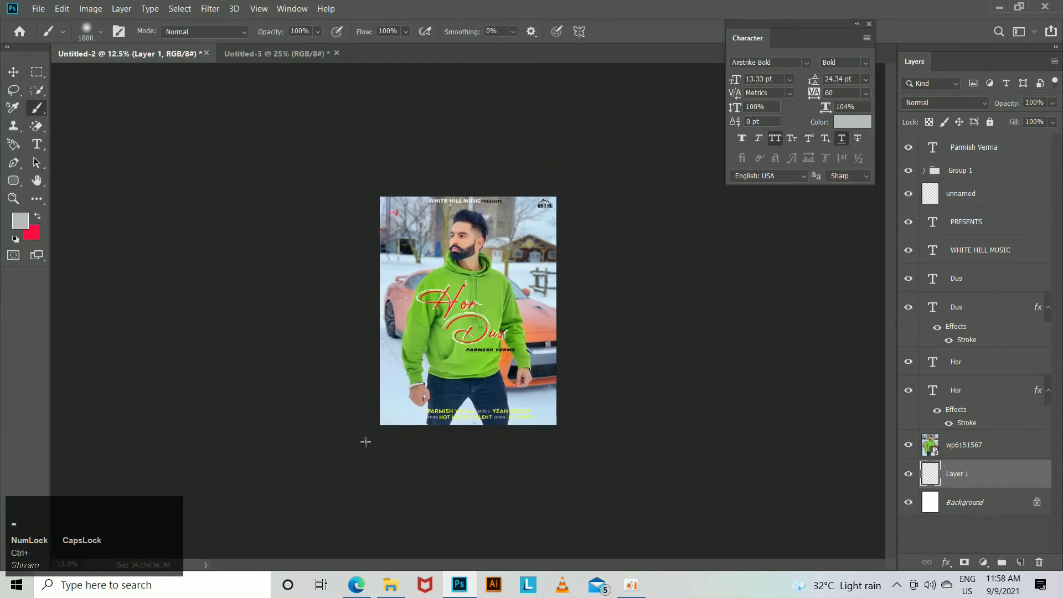
pyautogui.press('capslock')
pyautogui.press(']')
pyautogui.moveTo(260, 474); pyautogui.dragTo(661, 438)
pyautogui.hotkey('ctrl', '=')
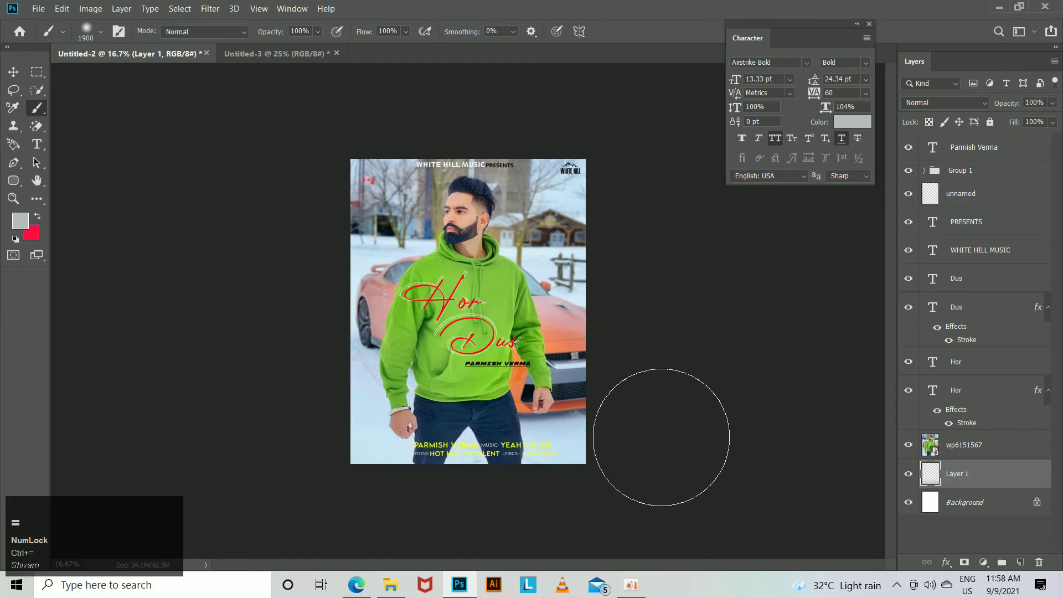
pyautogui.moveTo(987, 473); pyautogui.dragTo(991, 432)
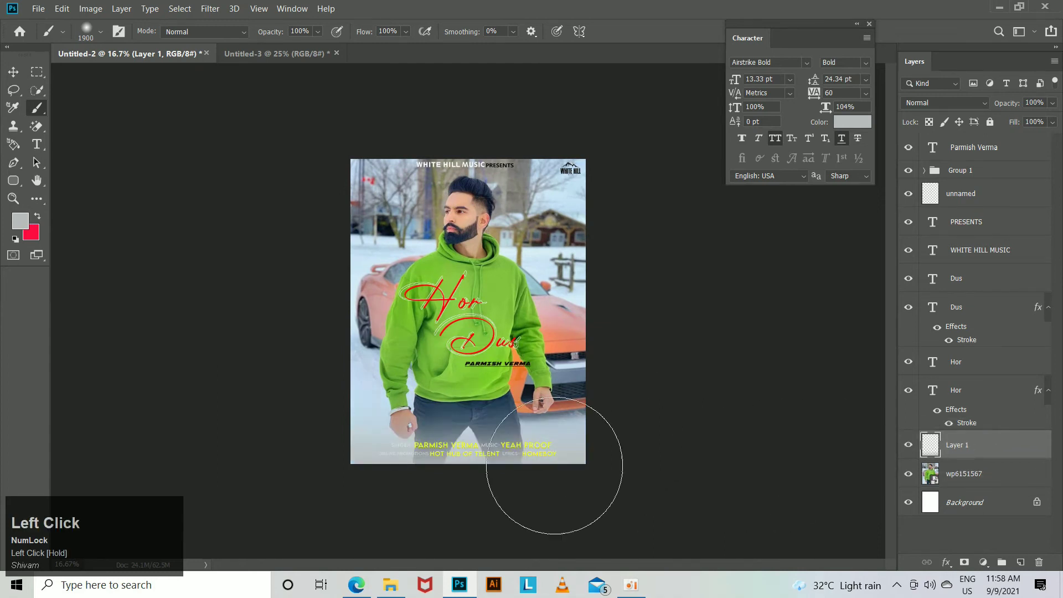
pyautogui.hotkey('ctrl', '=')
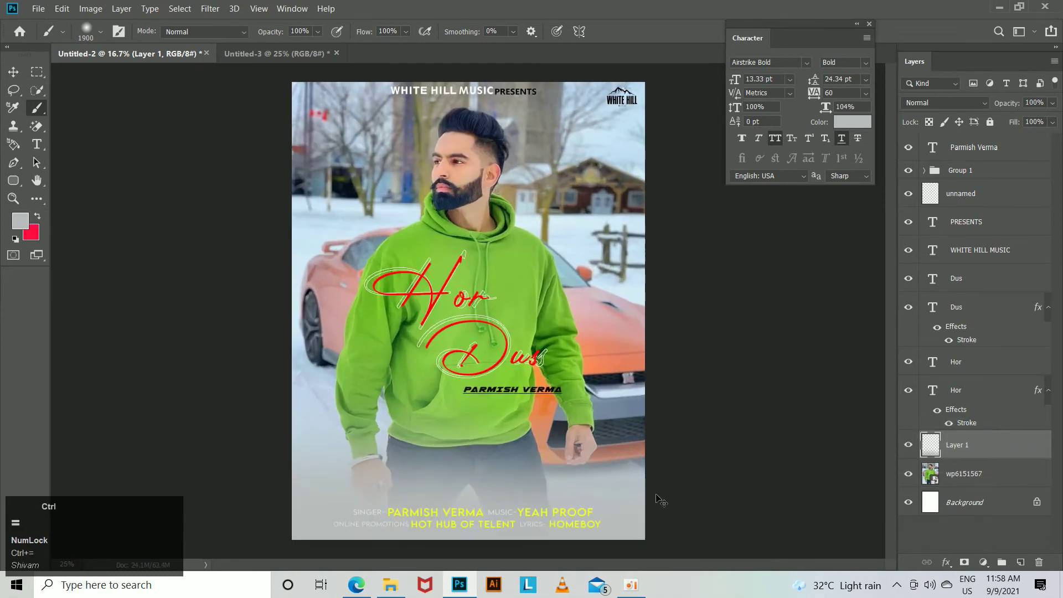
pyautogui.click(965, 171)
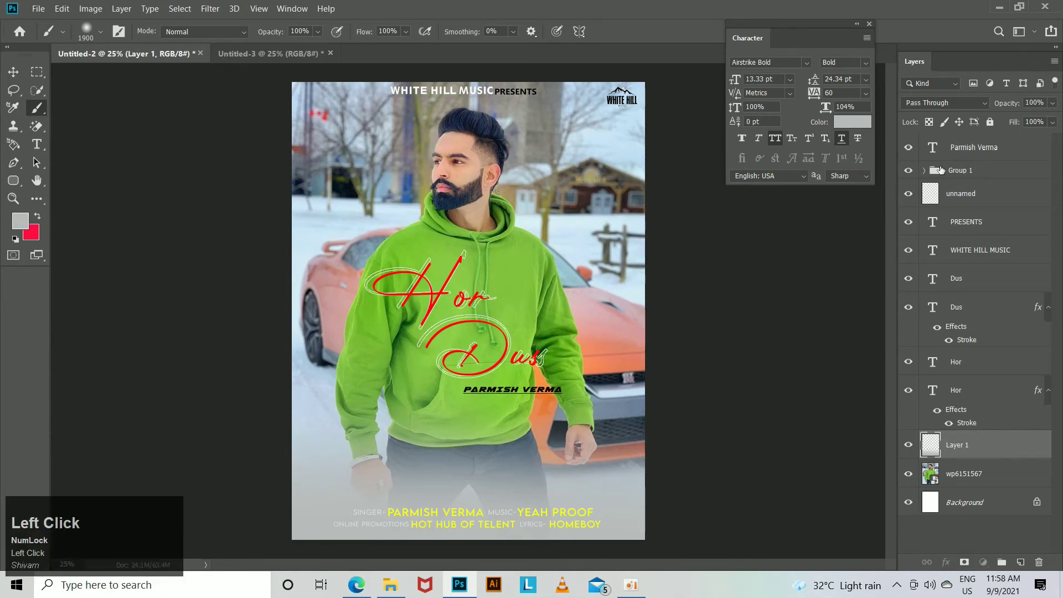
pyautogui.click(853, 122)
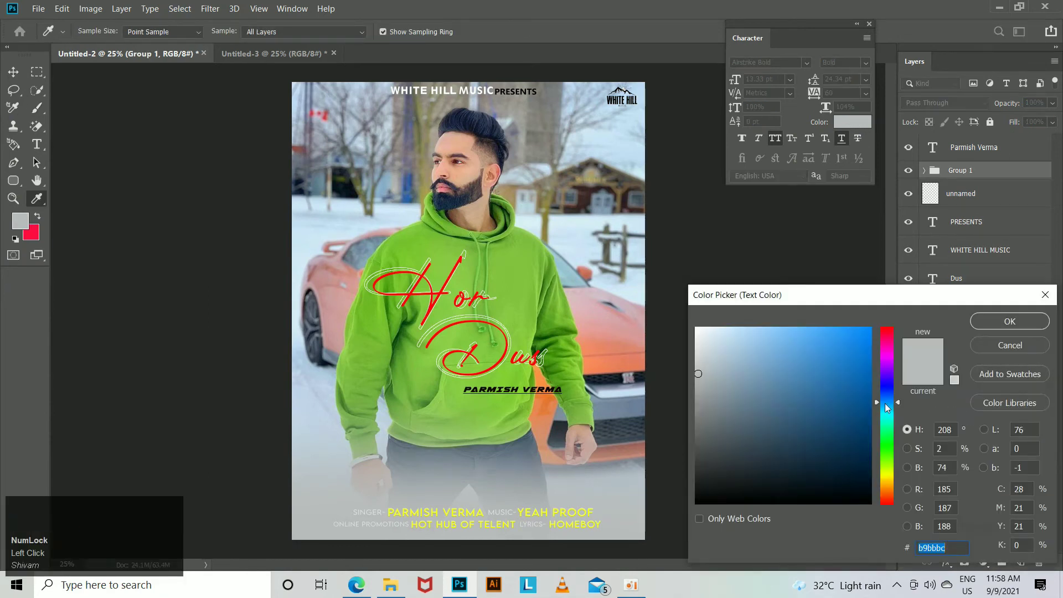
pyautogui.click(1008, 345)
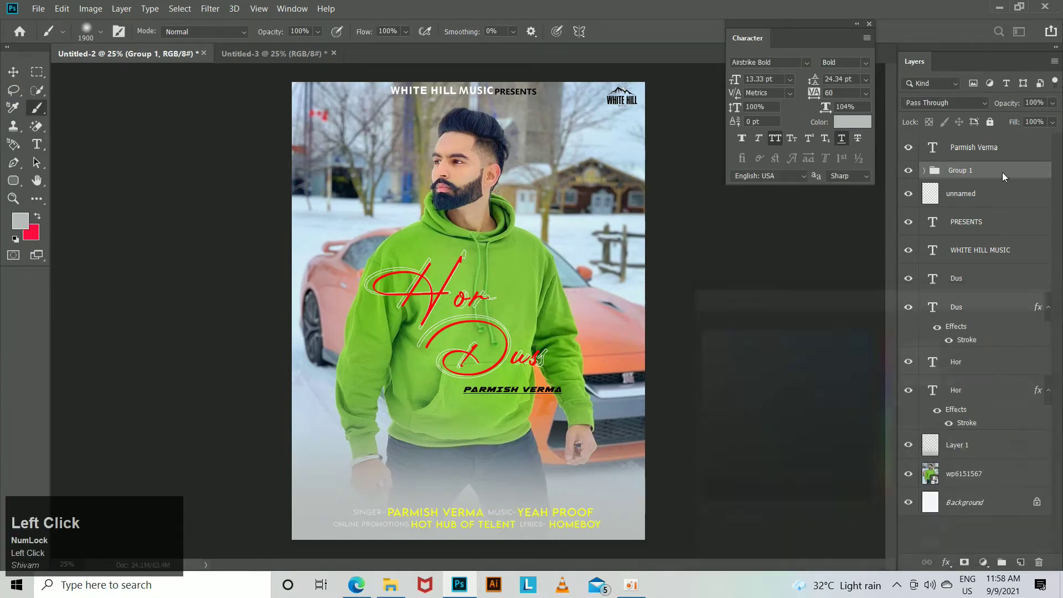
# Expand the credits group and recolour all eight of its text layers black.
pyautogui.click(924, 171)
pyautogui.click(982, 198)
pyautogui.keyDown('shift'); pyautogui.click(987, 395); pyautogui.keyUp('shift')
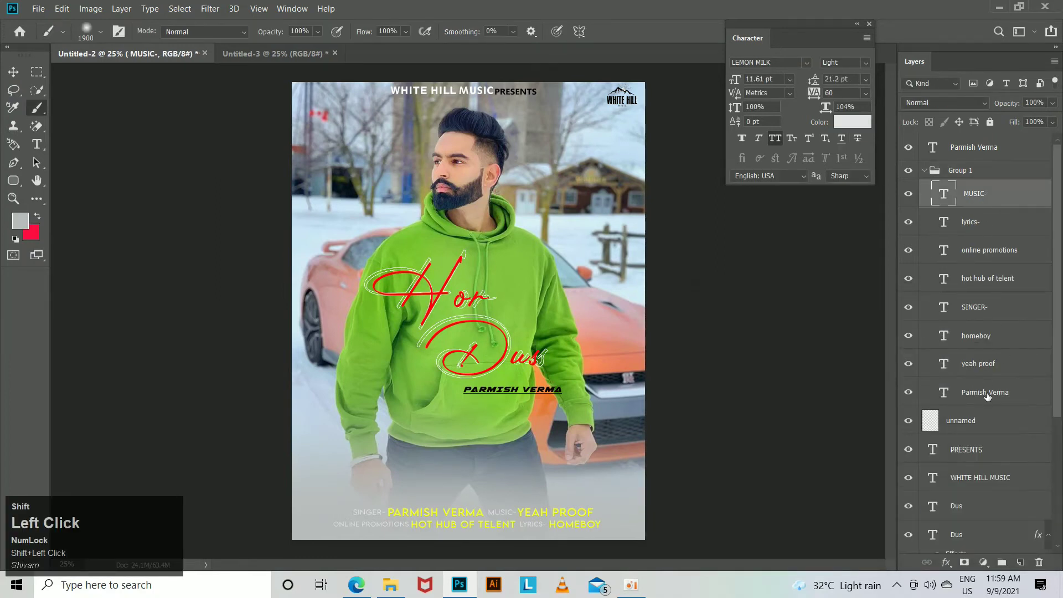
pyautogui.click(850, 124)
pyautogui.moveTo(834, 381); pyautogui.dragTo(866, 504)
pyautogui.click(1010, 321)
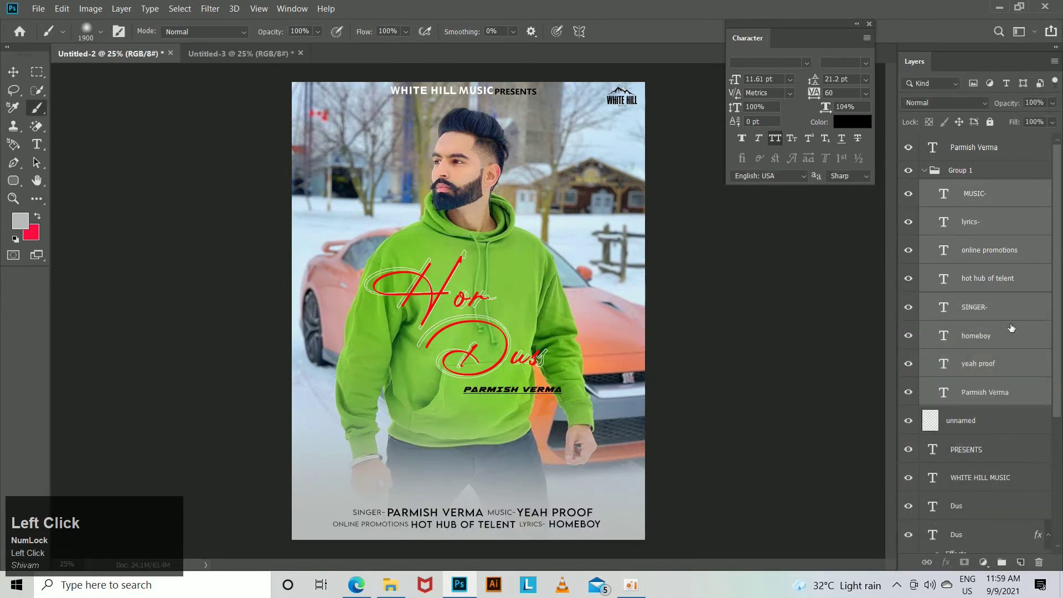
pyautogui.click(13, 72)
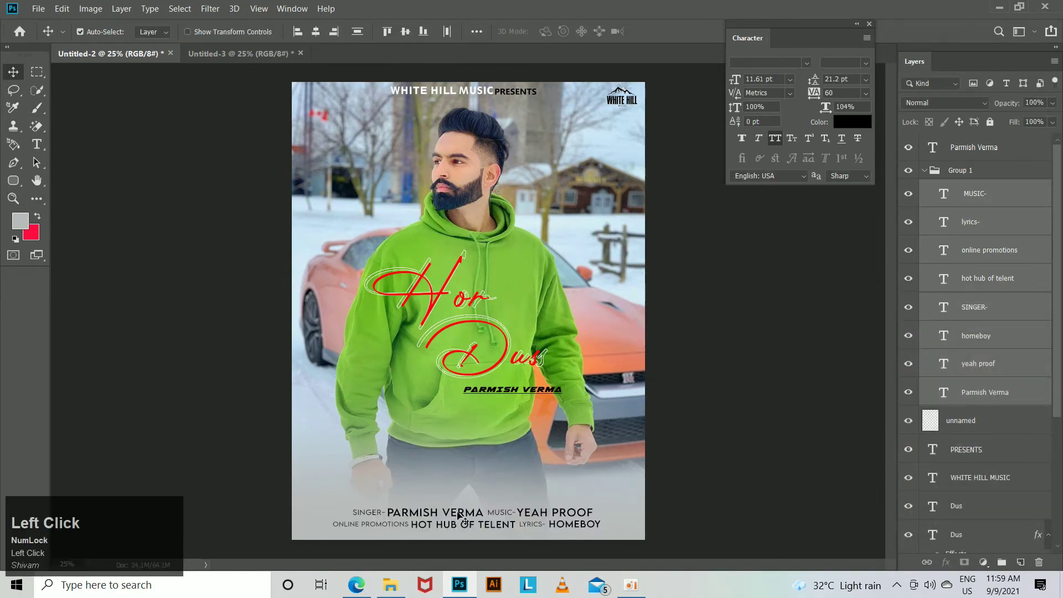
# Recolour the four name text layers in the credits dark blue #08217d and set their font style to Medium.
pyautogui.click(774, 466)
pyautogui.click(473, 513)
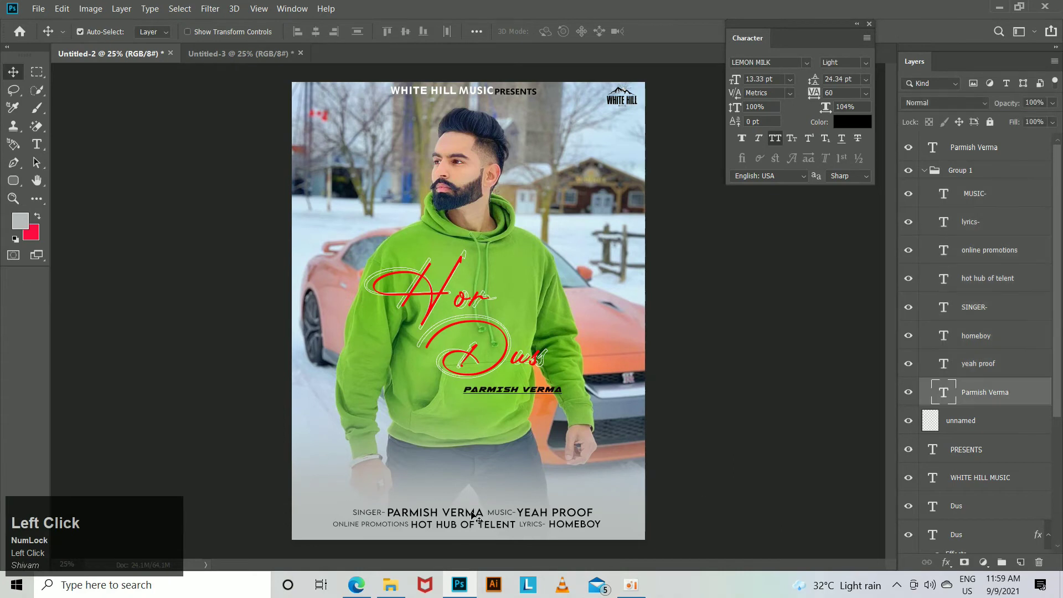
pyautogui.keyDown('shift'); pyautogui.click(560, 515); pyautogui.keyUp('shift')
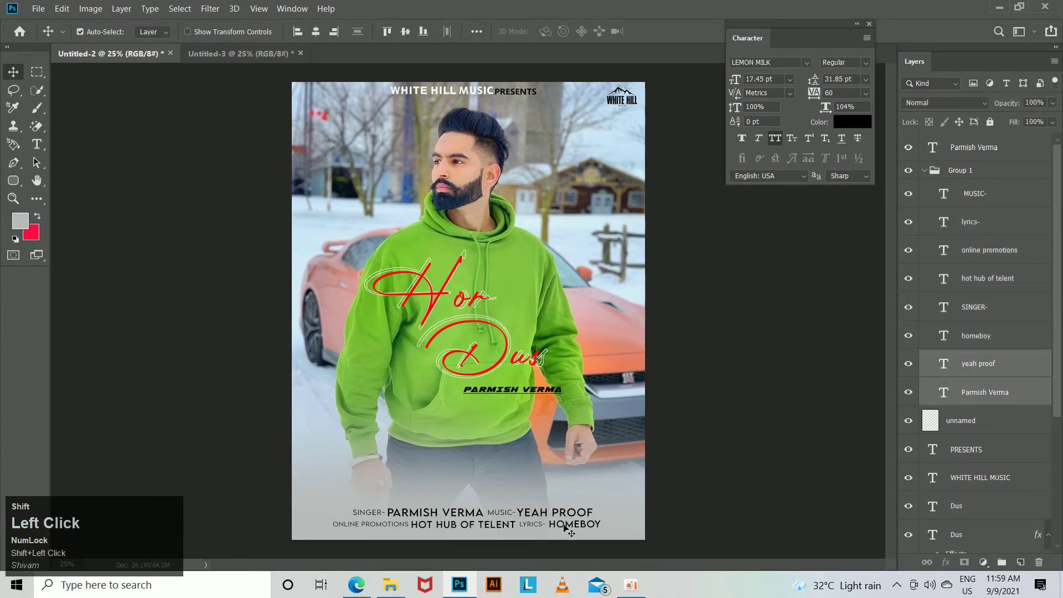
pyautogui.keyDown('shift'); pyautogui.click(566, 527); pyautogui.keyUp('shift')
pyautogui.keyDown('shift'); pyautogui.click(495, 525); pyautogui.keyUp('shift')
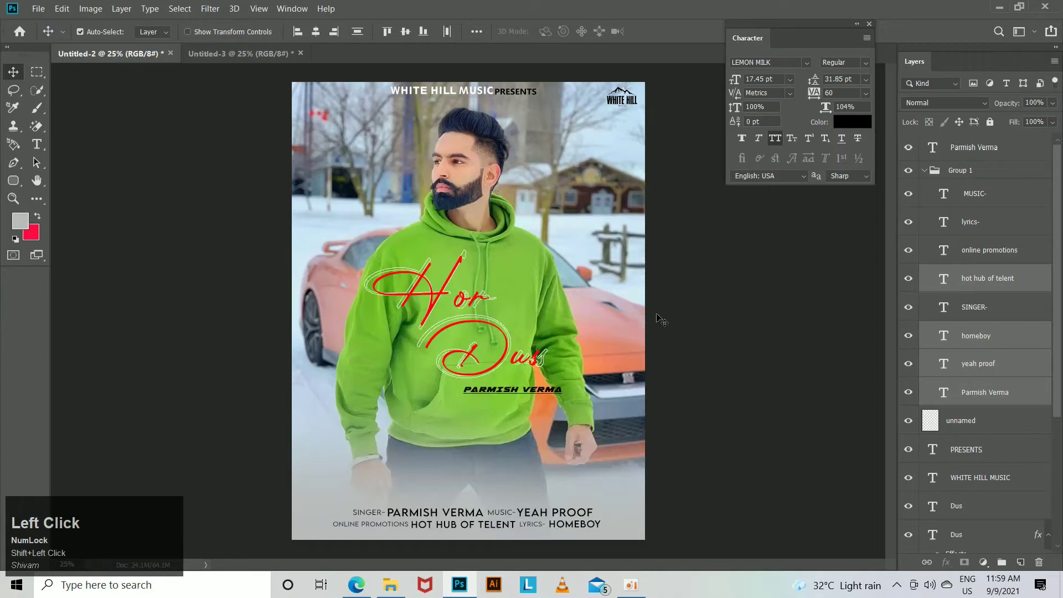
pyautogui.click(846, 123)
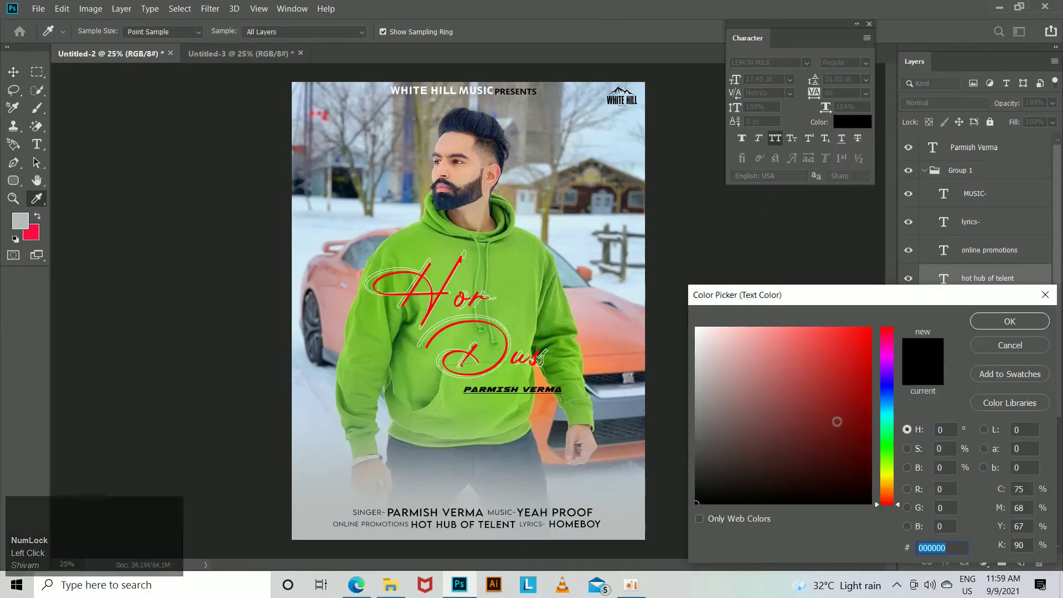
pyautogui.moveTo(888, 387); pyautogui.dragTo(888, 327)
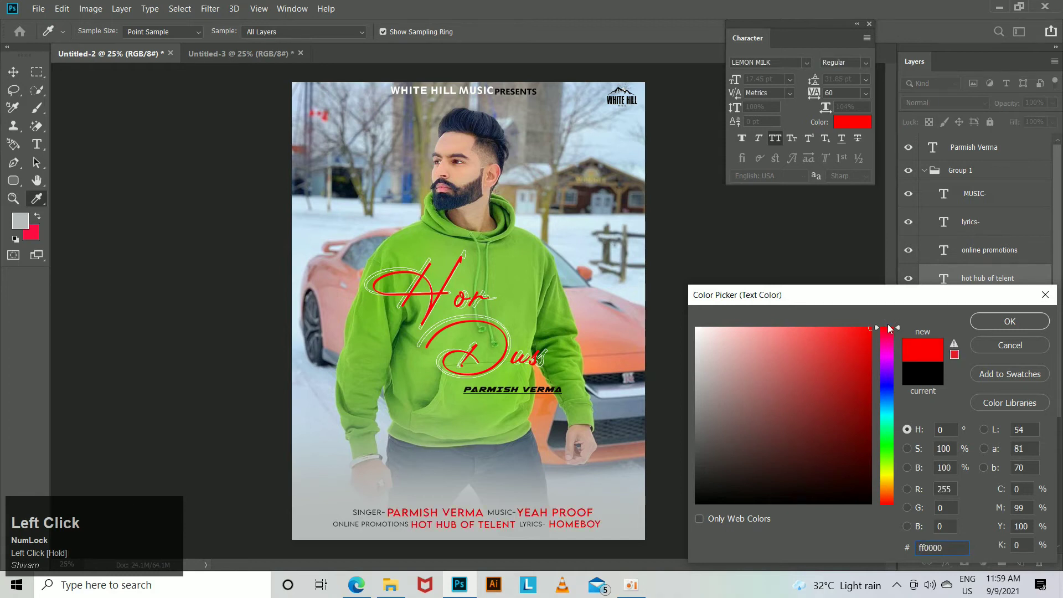
pyautogui.moveTo(859, 395)
pyautogui.mouseDown()
pyautogui.moveTo(861, 429)
pyautogui.moveTo(830, 435)
pyautogui.mouseUp()
pyautogui.click(836, 351)
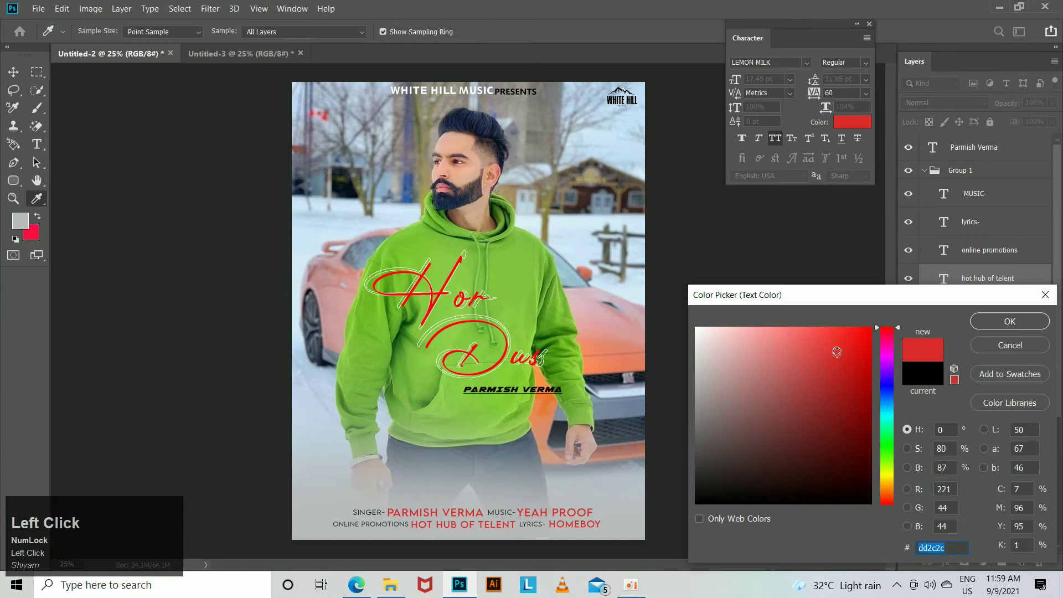
pyautogui.moveTo(865, 332); pyautogui.dragTo(886, 348)
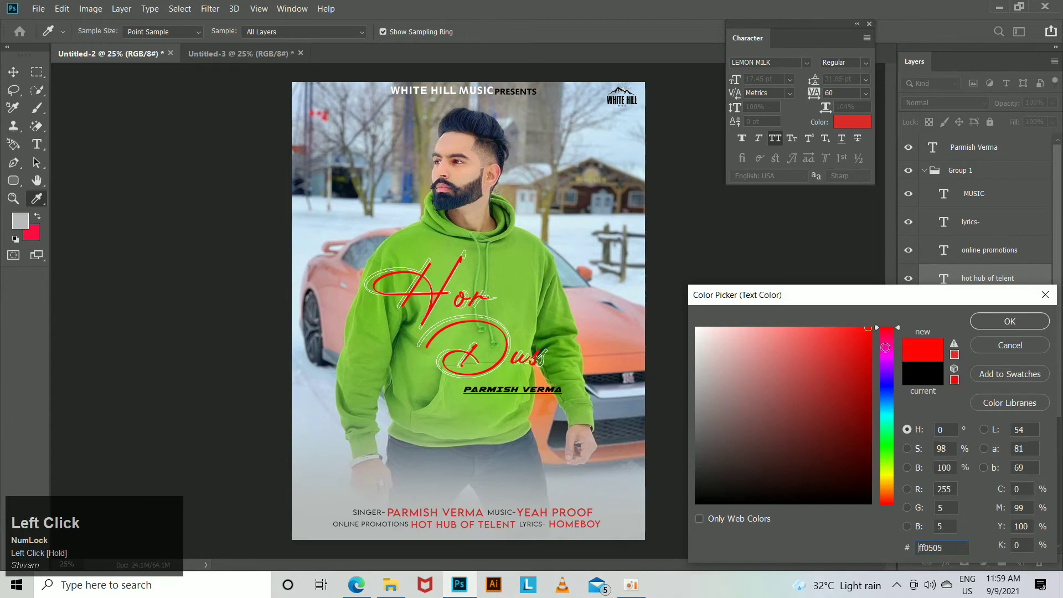
pyautogui.click(888, 392)
pyautogui.moveTo(863, 412)
pyautogui.mouseDown()
pyautogui.moveTo(866, 458)
pyautogui.moveTo(860, 417)
pyautogui.mouseUp()
pyautogui.click(1006, 322)
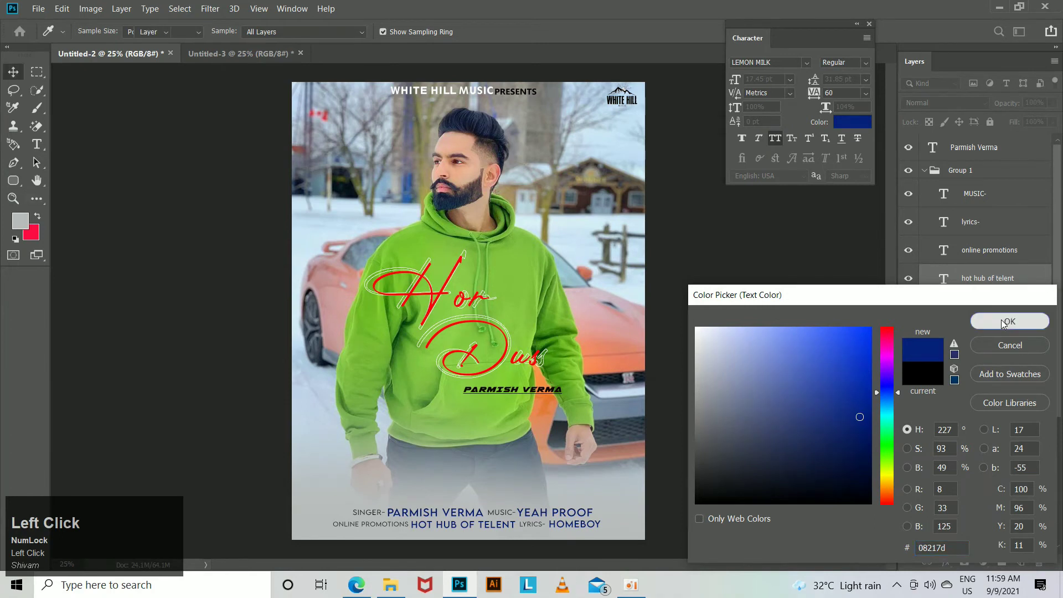
pyautogui.click(867, 64)
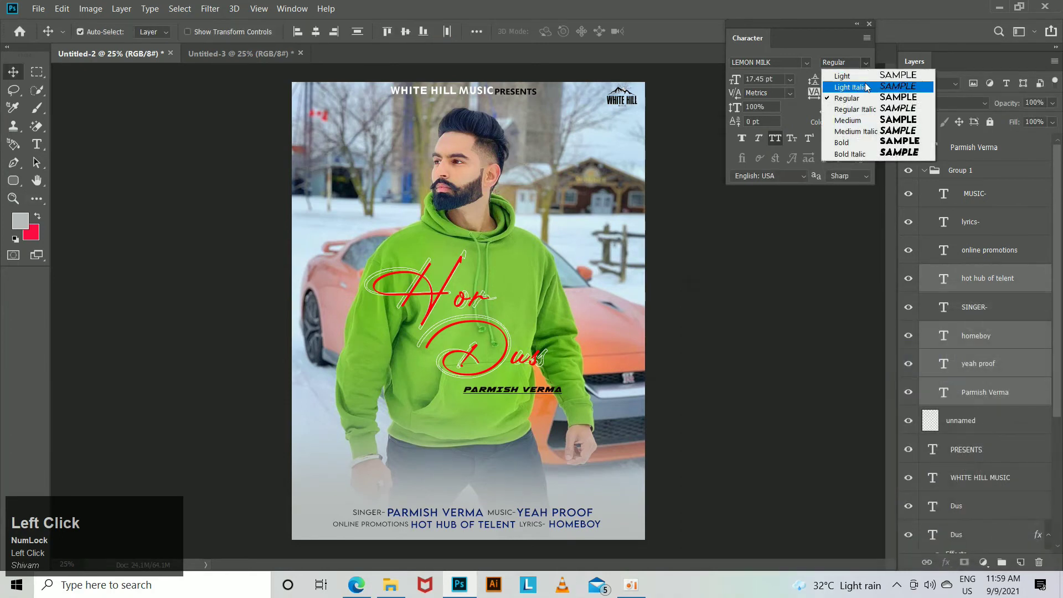
pyautogui.click(866, 119)
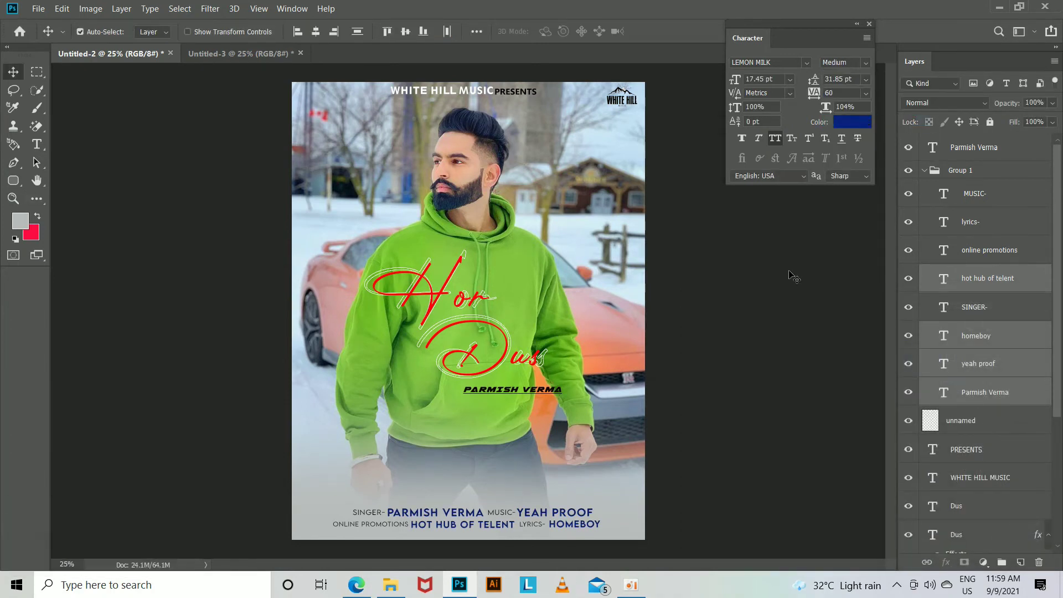
# Set the font style of the four credit labels (MUSIC-, lyrics-, online promotions, SINGER-) to Regular.
pyautogui.click(982, 198)
pyautogui.keyDown('shift'); pyautogui.click(980, 221); pyautogui.keyUp('shift')
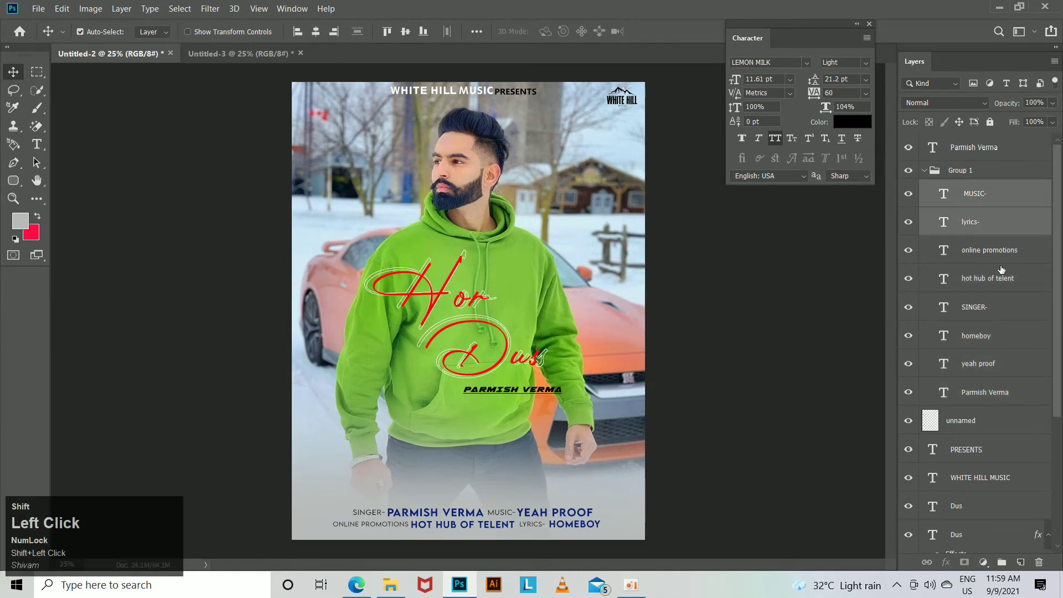
pyautogui.keyDown('shift'); pyautogui.click(999, 261); pyautogui.keyUp('shift')
pyautogui.keyDown('shift'); pyautogui.click(999, 313); pyautogui.keyUp('shift')
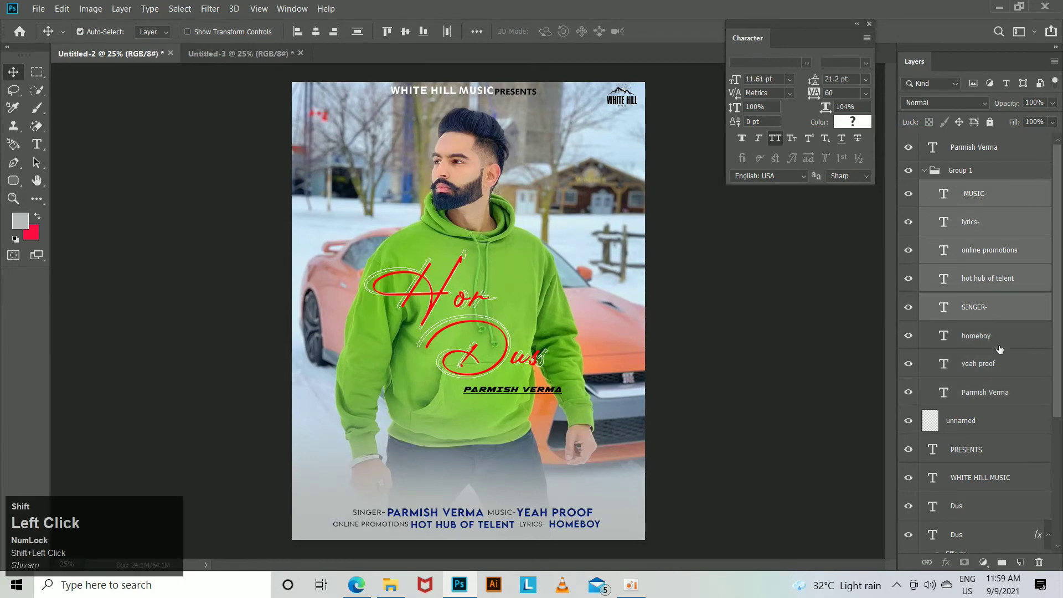
pyautogui.click(992, 292)
pyautogui.keyDown('ctrl'); pyautogui.click(999, 312); pyautogui.keyUp('ctrl')
pyautogui.click(1001, 309)
pyautogui.keyDown('ctrl'); pyautogui.click(1006, 257); pyautogui.keyUp('ctrl')
pyautogui.keyDown('ctrl'); pyautogui.click(1002, 222); pyautogui.keyUp('ctrl')
pyautogui.keyDown('ctrl'); pyautogui.click(1000, 194); pyautogui.keyUp('ctrl')
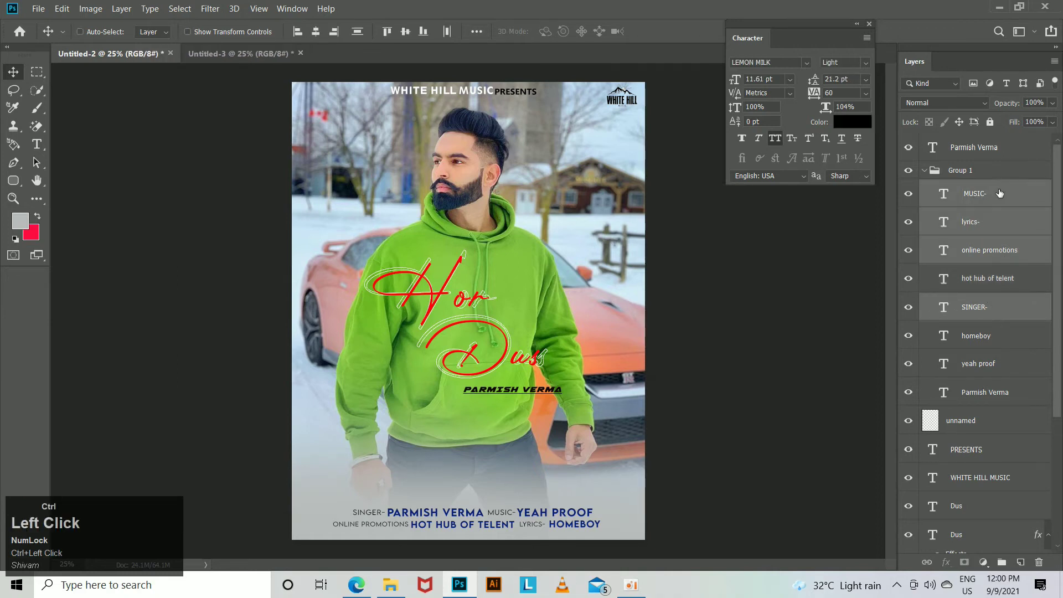
pyautogui.click(858, 123)
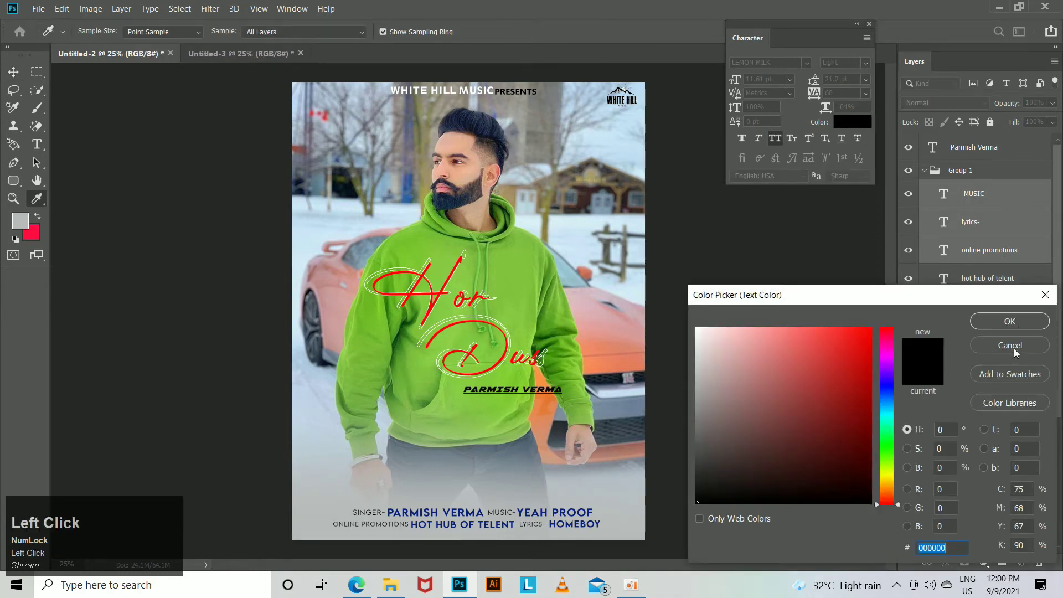
pyautogui.click(1015, 349)
pyautogui.click(866, 63)
pyautogui.click(867, 99)
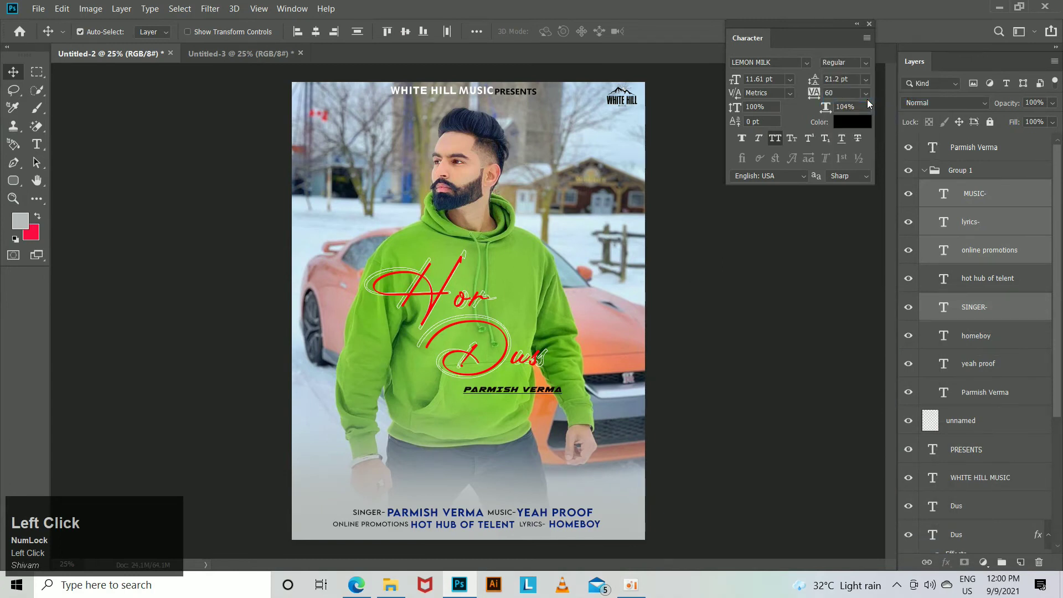
pyautogui.click(852, 122)
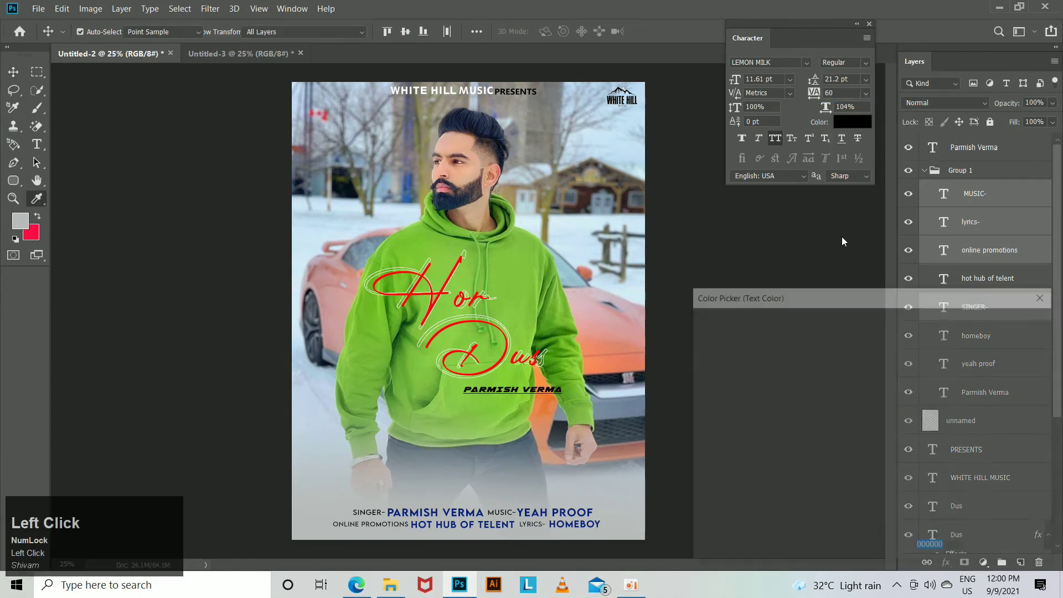
pyautogui.moveTo(857, 388)
pyautogui.mouseDown()
pyautogui.moveTo(802, 330)
pyautogui.moveTo(829, 407)
pyautogui.mouseUp()
pyautogui.click(820, 361)
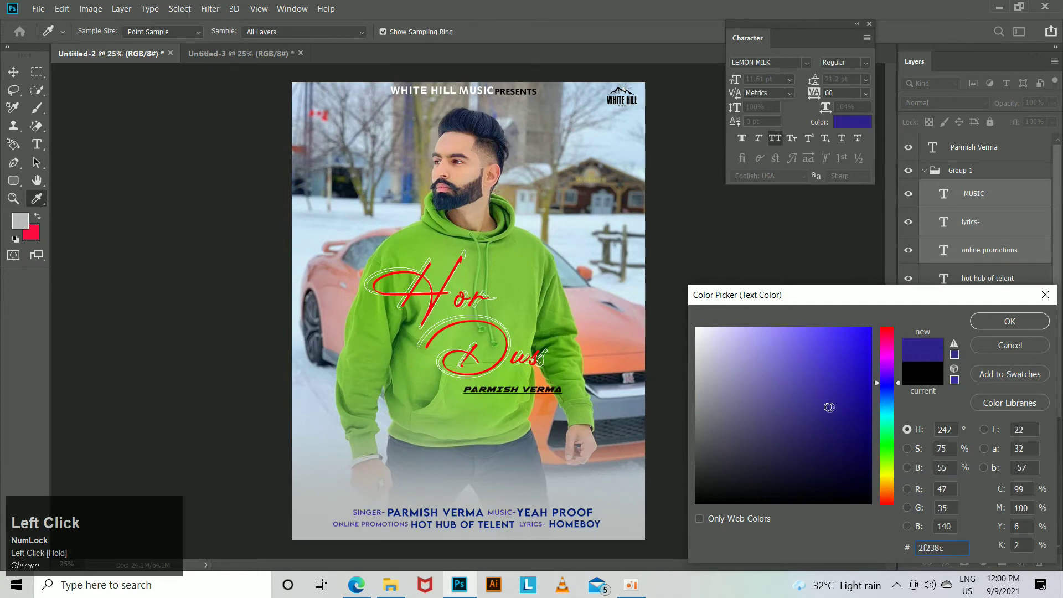
pyautogui.click(976, 343)
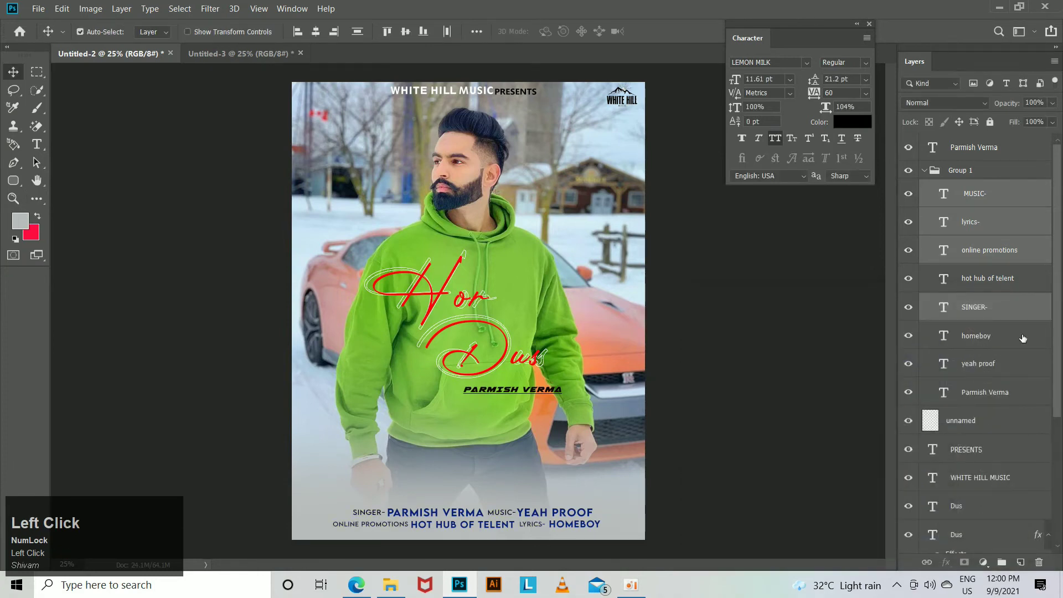
# Recolour the four name text layers in the credits group dark red.
pyautogui.click(1000, 387)
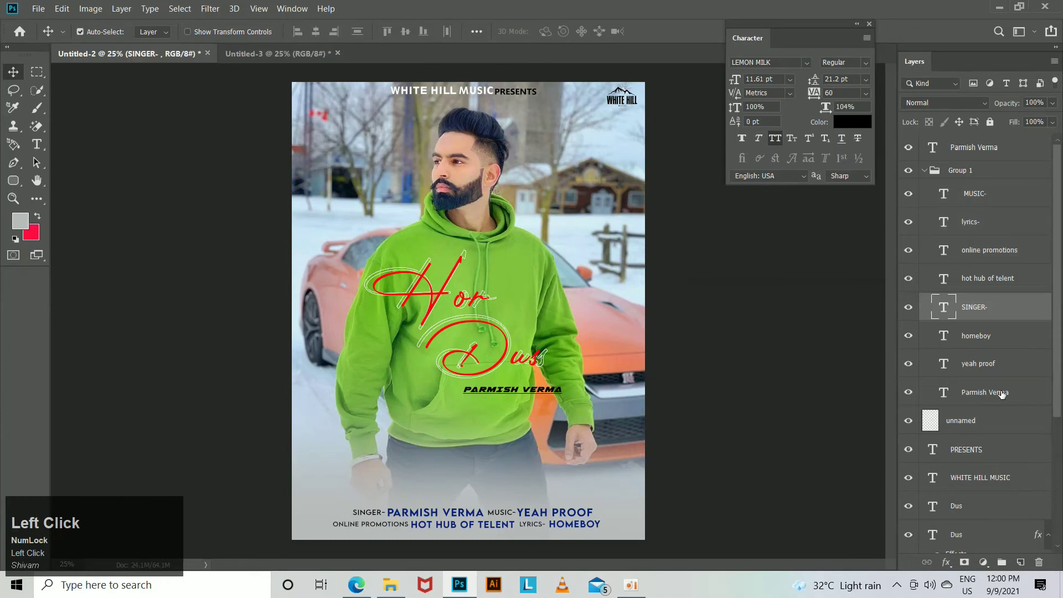
pyautogui.keyDown('ctrl'); pyautogui.click(1002, 339); pyautogui.keyUp('ctrl')
pyautogui.keyDown('ctrl'); pyautogui.click(1000, 283); pyautogui.keyUp('ctrl')
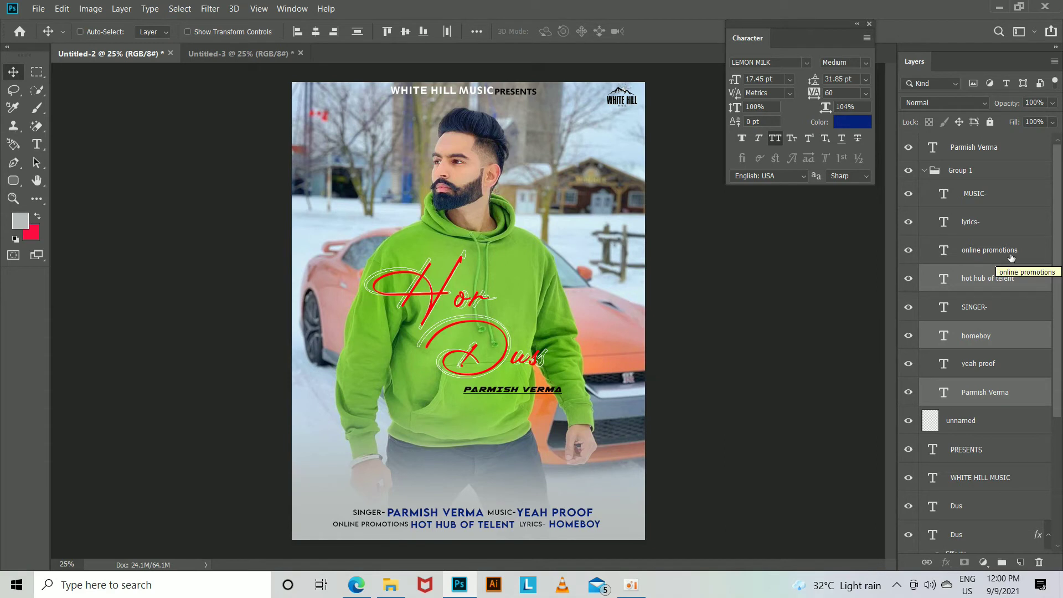
pyautogui.keyDown('ctrl'); pyautogui.click(998, 371); pyautogui.keyUp('ctrl')
pyautogui.click(856, 123)
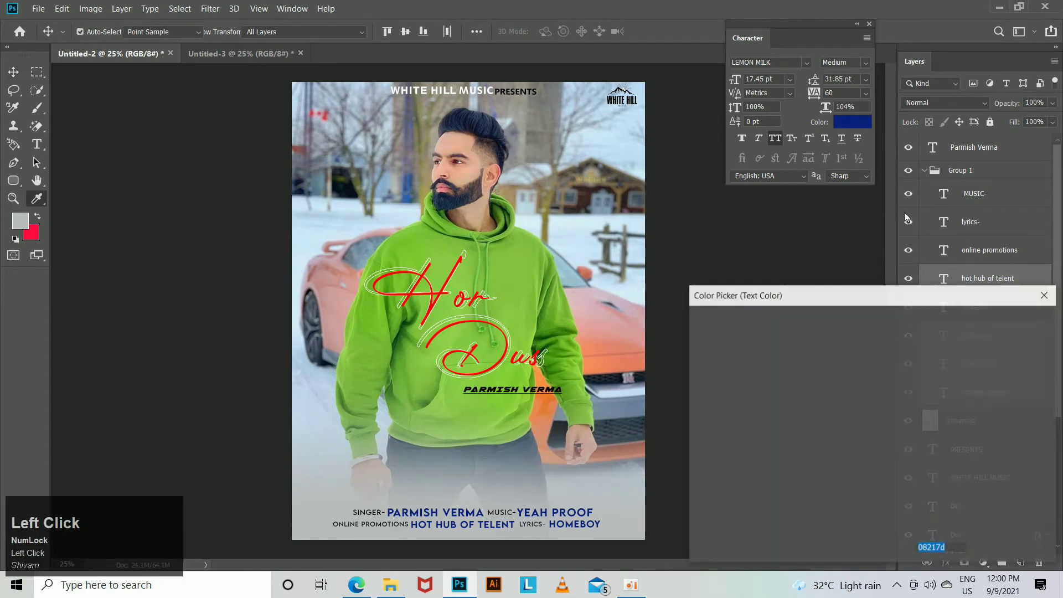
pyautogui.moveTo(886, 427); pyautogui.dragTo(886, 344)
pyautogui.click(844, 411)
pyautogui.moveTo(843, 411); pyautogui.dragTo(879, 402)
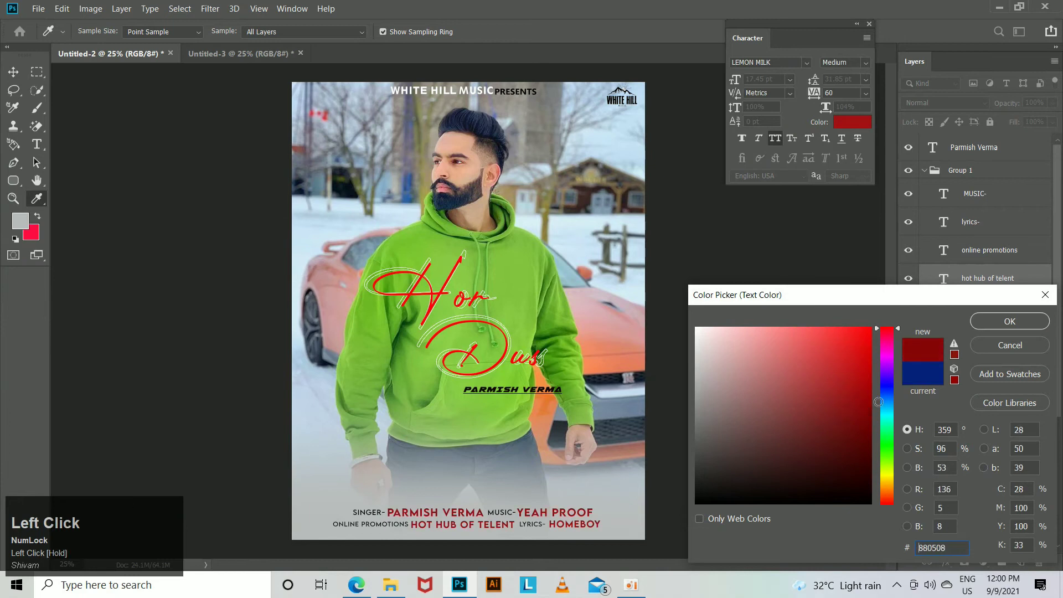
pyautogui.click(1010, 321)
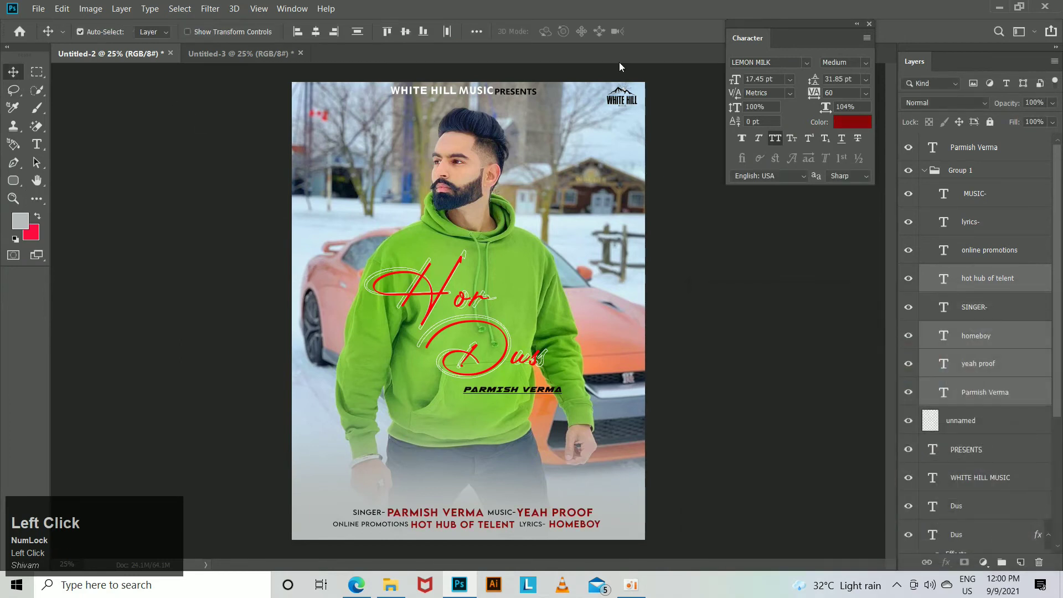
# Close the Character settings and collapse the credits group.
pyautogui.click(869, 24)
pyautogui.hotkey('ctrl', '=')
pyautogui.hotkey('ctrl', '-')
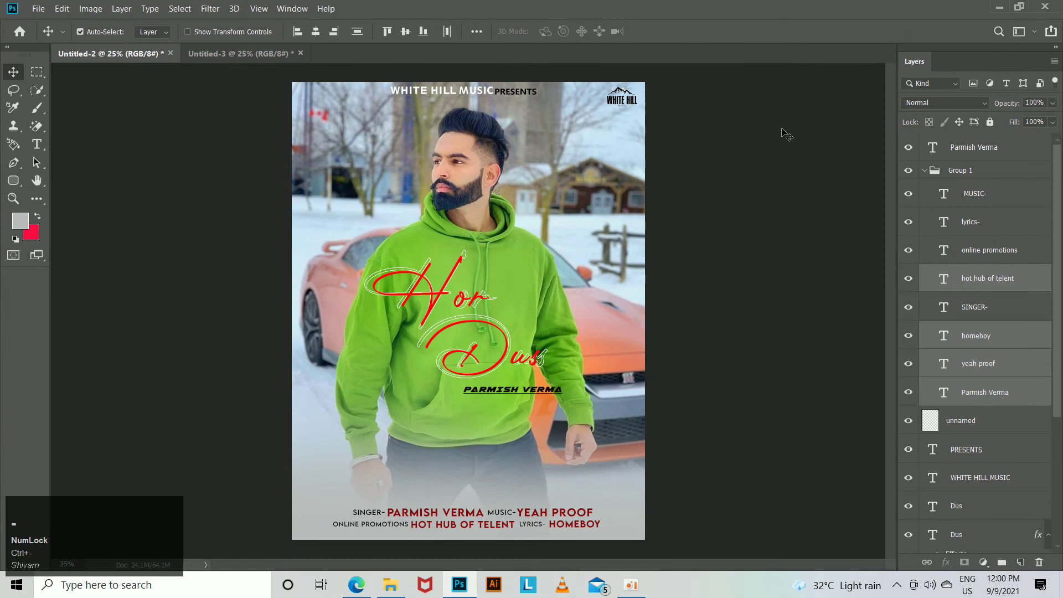
pyautogui.scroll(-3, 1001, 433)
pyautogui.scroll(3, 1001, 409)
pyautogui.click(924, 171)
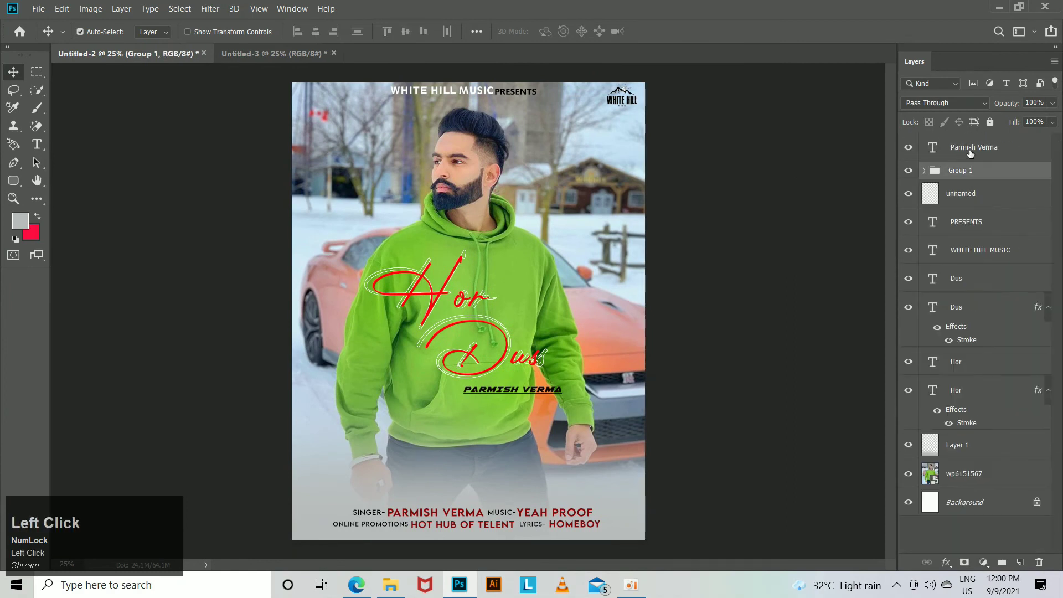
# Enlarge the standalone singer's name to about 39 pt and place it centred directly above the credits.
pyautogui.click(970, 154)
pyautogui.hotkey('ctrl', 't')
pyautogui.click(37, 144)
pyautogui.click(610, 31)
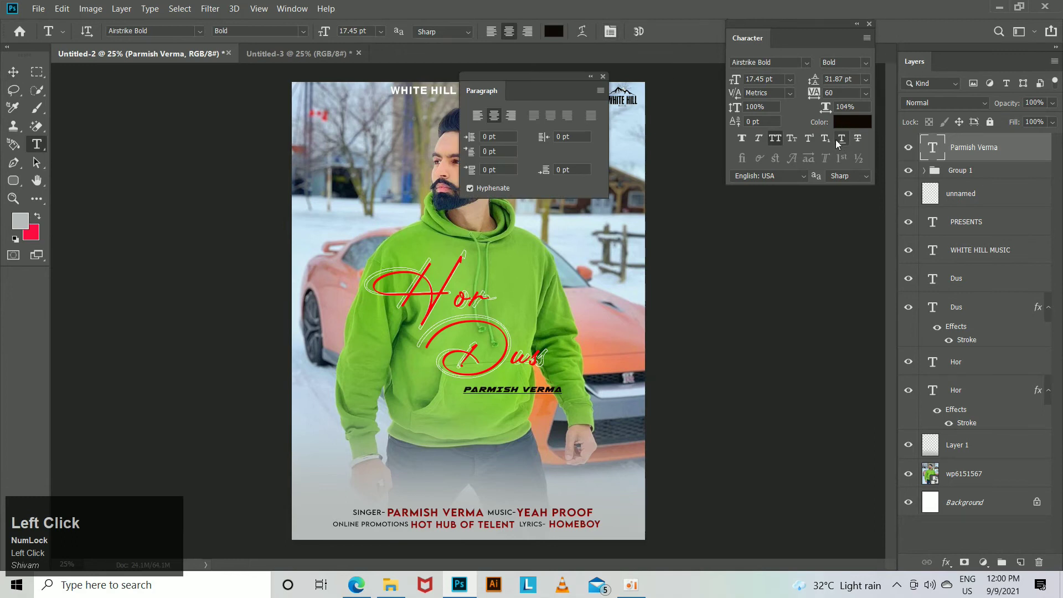
pyautogui.click(603, 77)
pyautogui.hotkey('ctrl', 't')
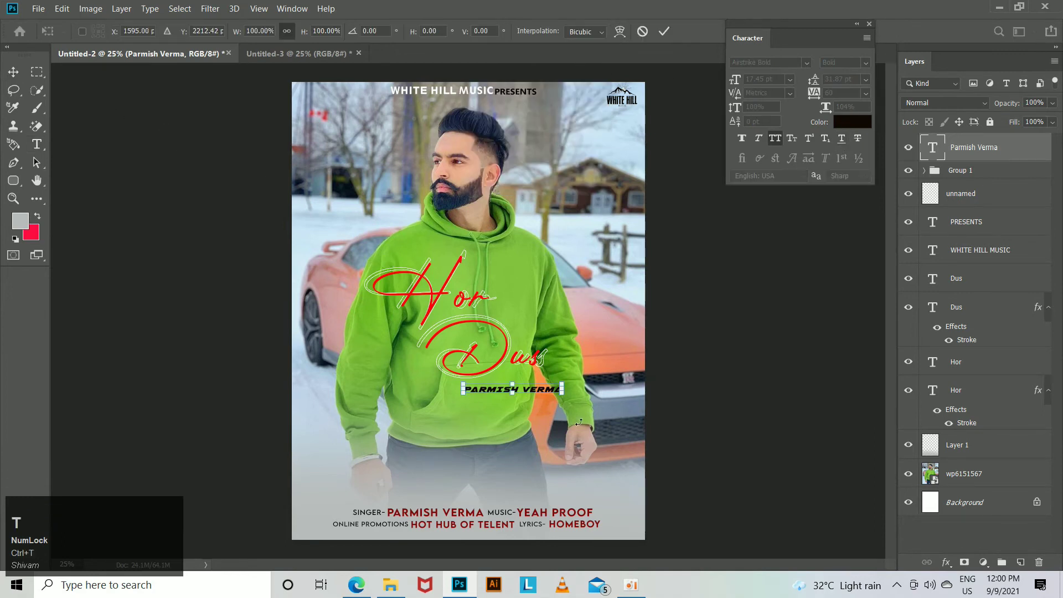
pyautogui.moveTo(561, 397); pyautogui.dragTo(539, 494)
pyautogui.click(831, 454)
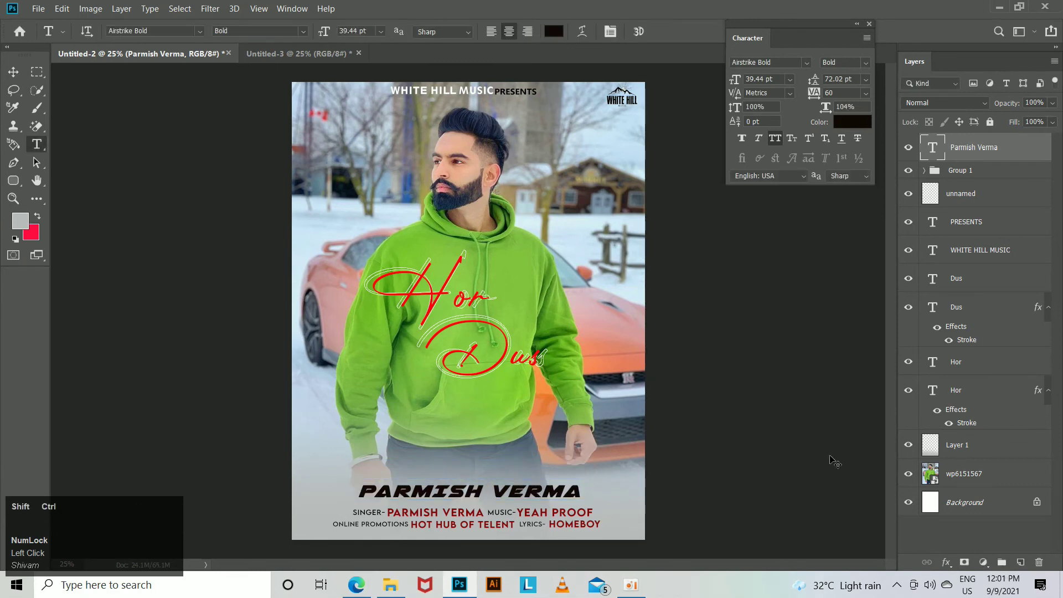
pyautogui.hotkey('ctrl', 'shift', 'Down')
pyautogui.hotkey('ctrl', 'shift', 'Down')
pyautogui.hotkey('ctrl', 'shift', 'Up')
pyautogui.hotkey('ctrl', 'shift', 'Right')
pyautogui.hotkey('ctrl', 'shift', 'Right')
pyautogui.hotkey('ctrl', 'shift', 'Down')
# Set the large singer's name in Montserrat ExtraBold without an underline.
pyautogui.click(840, 140)
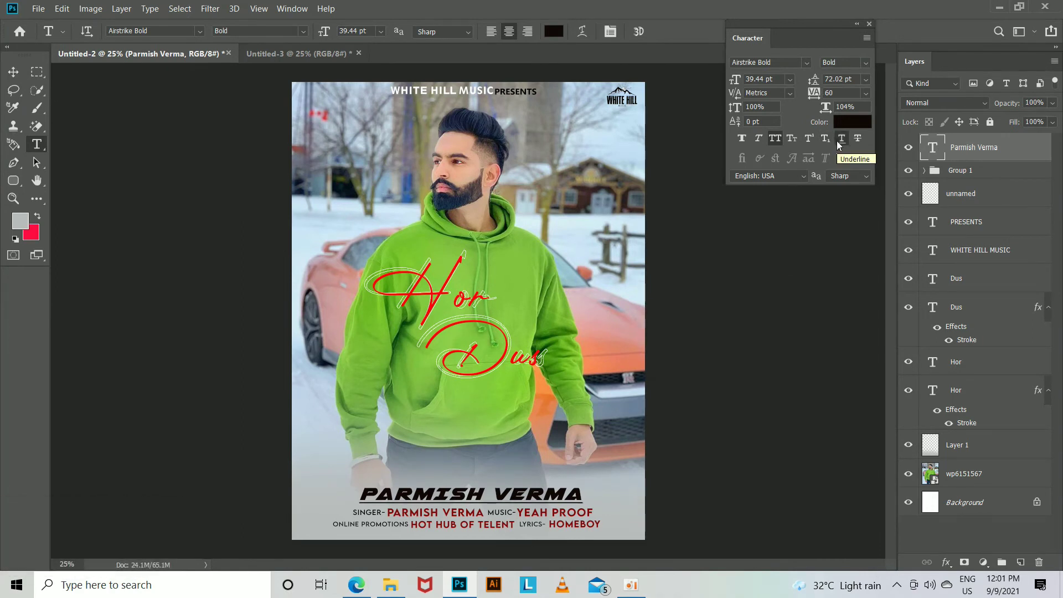
pyautogui.click(808, 62)
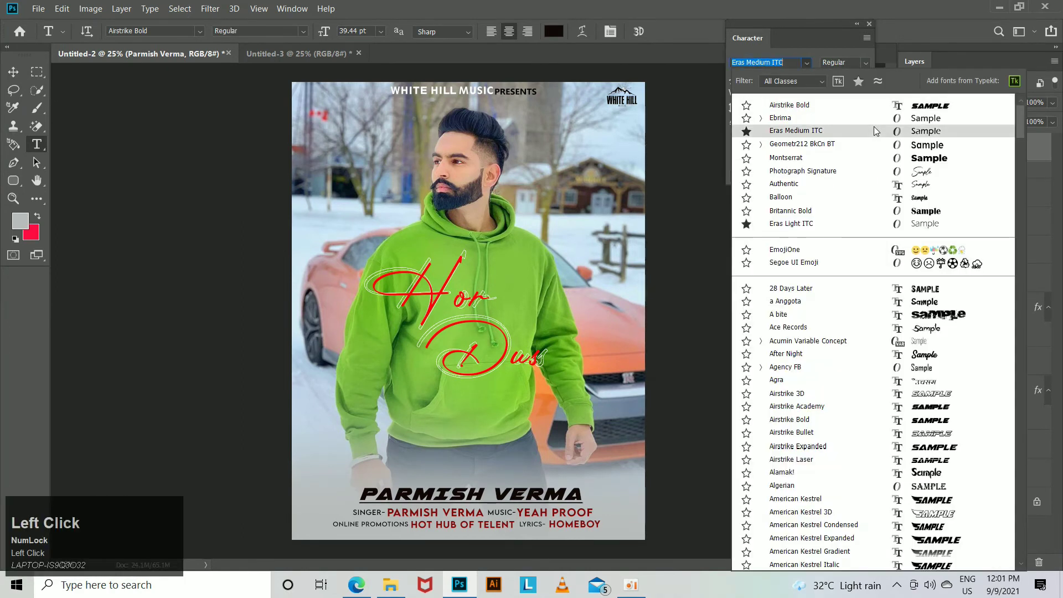
pyautogui.click(921, 158)
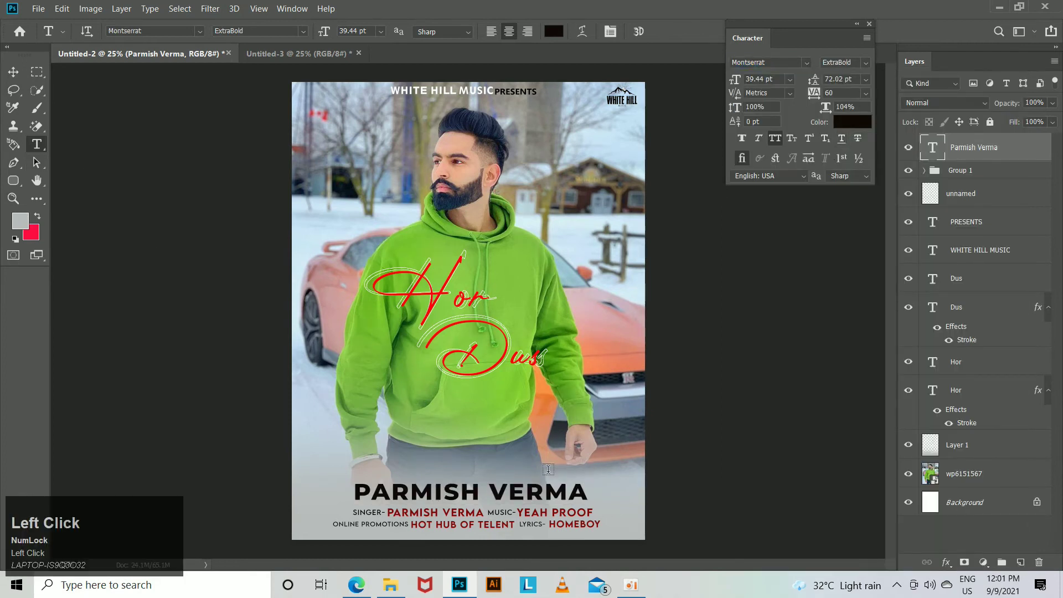
# Copy the surname from the large singer's name and delete it, leaving only the first name on that layer.
pyautogui.doubleClick(562, 491)
pyautogui.hotkey('ctrl', 'c')
pyautogui.press('BackSpace')
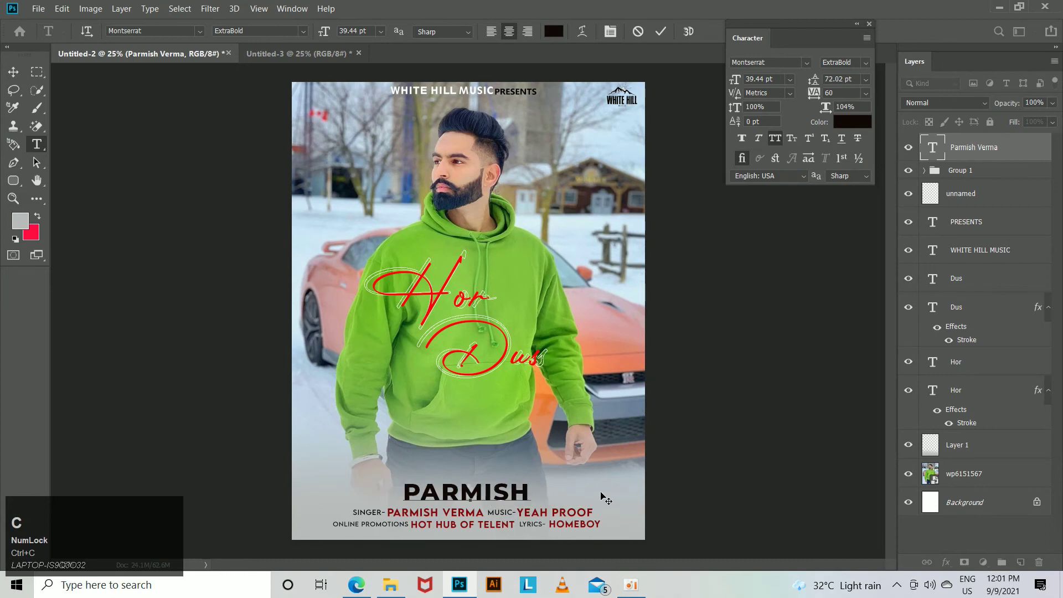
pyautogui.hotkey('ctrl', 'Return')
# Duplicate the first-name text layer and replace the duplicate's text with the copied surname.
pyautogui.click(13, 72)
pyautogui.moveTo(505, 490)
pyautogui.mouseDown()
pyautogui.moveTo(492, 434)
pyautogui.moveTo(459, 454)
pyautogui.moveTo(460, 464)
pyautogui.moveTo(498, 473)
pyautogui.mouseUp()
pyautogui.hotkey('ctrl', 't')
pyautogui.hotkey('ctrl', 'z')
pyautogui.click(739, 484)
pyautogui.doubleClick(496, 472)
pyautogui.hotkey('ctrl', 'v')
pyautogui.hotkey('ctrl', 'Return')
# Nudge the two name layers into a tight stack over the hoodie's hem, with the surname offset right below the first name.
pyautogui.hotkey('ctrl', 'shift', 'Up')
pyautogui.hotkey('ctrl', 'shift', 'Up')
pyautogui.hotkey('ctrl', 'shift', 'Up')
pyautogui.hotkey('ctrl', 'shift', 'Up')
pyautogui.hotkey('ctrl', 'shift', 'Up')
pyautogui.hotkey('ctrl', 'shift', 'Up')
pyautogui.hotkey('ctrl', 'shift', 'Up')
pyautogui.hotkey('ctrl', 'shift', 'Up')
pyautogui.hotkey('ctrl', 'shift', 'Up')
pyautogui.hotkey('ctrl', 'shift', 'Up')
pyautogui.hotkey('ctrl', 'shift', 'Up')
pyautogui.hotkey('ctrl', 'shift', 'Right')
pyautogui.hotkey('ctrl', 'shift', 'Right')
pyautogui.hotkey('ctrl', 'shift', 'Right')
pyautogui.hotkey('ctrl', 'shift', 'Right')
pyautogui.hotkey('ctrl', 'shift', 'Right')
pyautogui.hotkey('ctrl', 'shift', 'Right')
pyautogui.hotkey('ctrl', 'shift', 'Right')
pyautogui.hotkey('ctrl', 'shift', 'Right')
# Enlarge both name layers together to about 54.5 pt and position them just above the credits.
pyautogui.keyDown('shift'); pyautogui.click(975, 185); pyautogui.keyUp('shift')
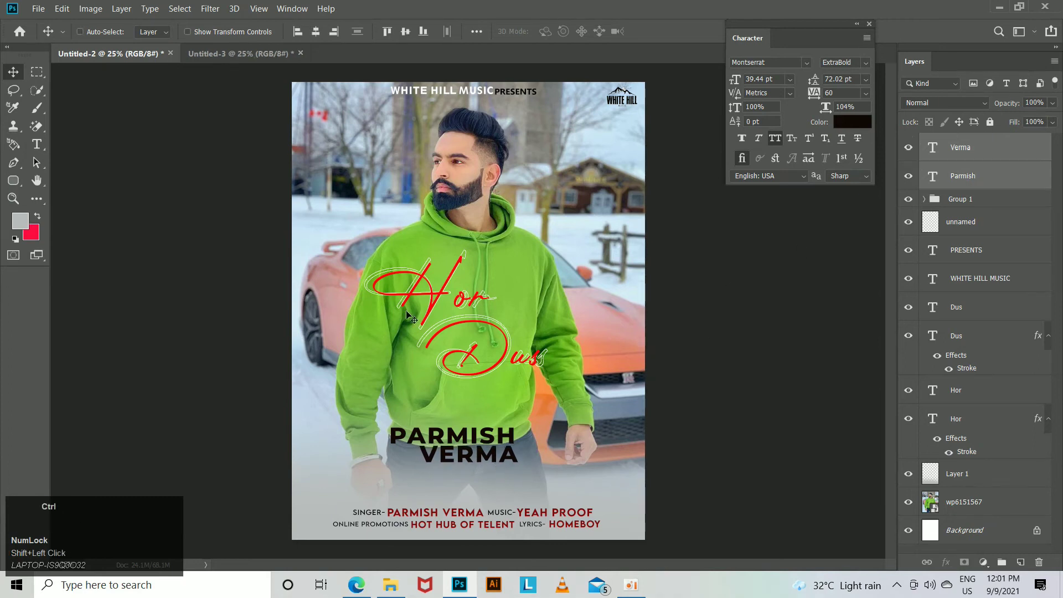
pyautogui.hotkey('ctrl', 't')
pyautogui.moveTo(518, 462); pyautogui.dragTo(522, 498)
pyautogui.click(696, 485)
pyautogui.hotkey('ctrl', 'shift', 'Up')
pyautogui.hotkey('ctrl', 'shift', 'Up')
pyautogui.hotkey('ctrl', 'shift', 'Up')
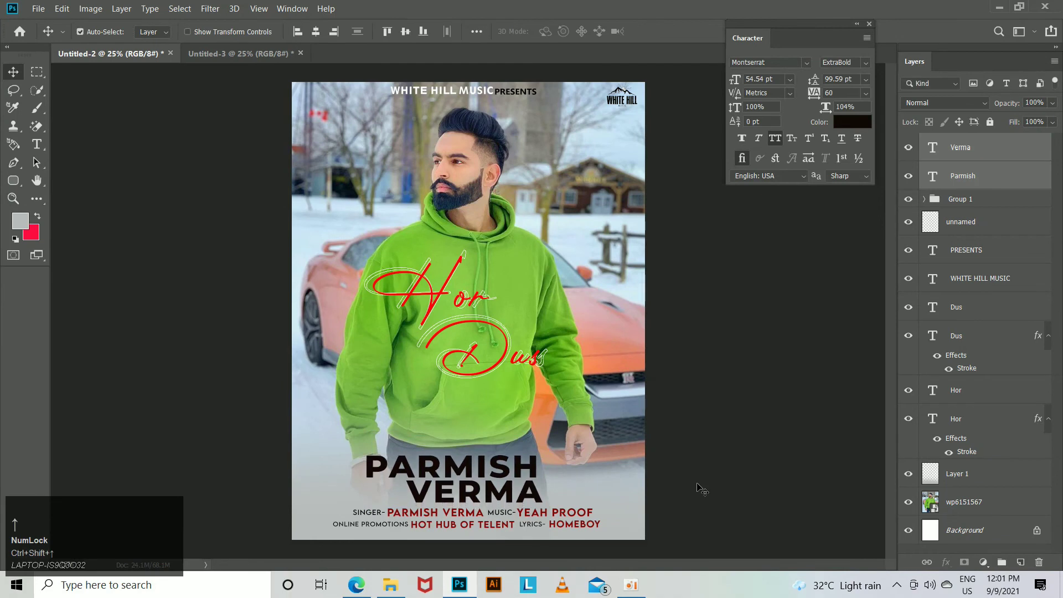
# Recolour both large name layers dark red #830303, keeping the Montserrat ExtraBold font.
pyautogui.click(853, 121)
pyautogui.click(854, 408)
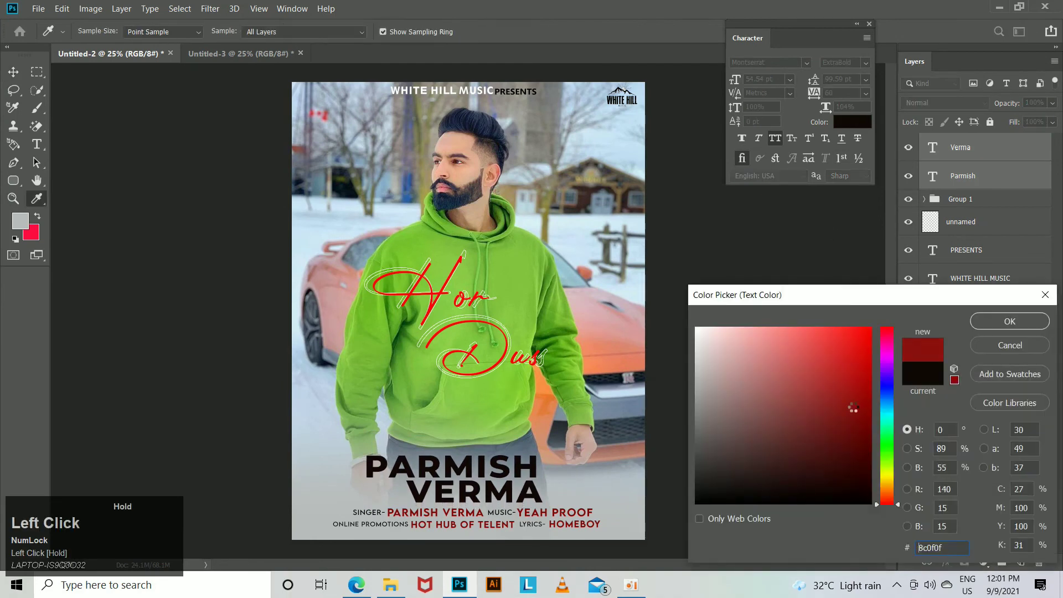
pyautogui.moveTo(846, 402)
pyautogui.mouseDown()
pyautogui.moveTo(851, 423)
pyautogui.moveTo(866, 401)
pyautogui.mouseUp()
pyautogui.click(817, 398)
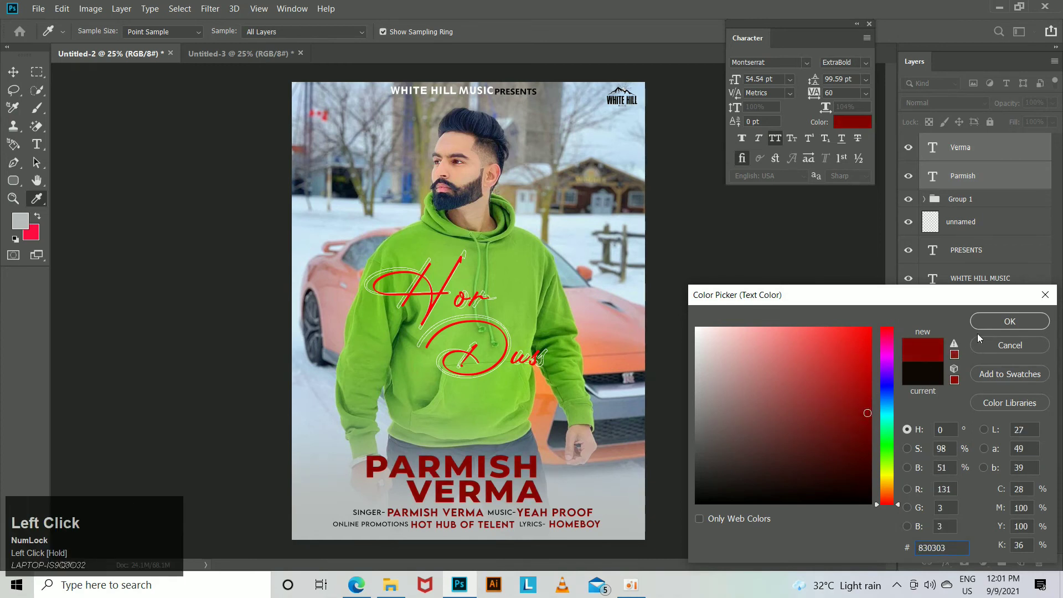
pyautogui.click(984, 323)
pyautogui.click(804, 58)
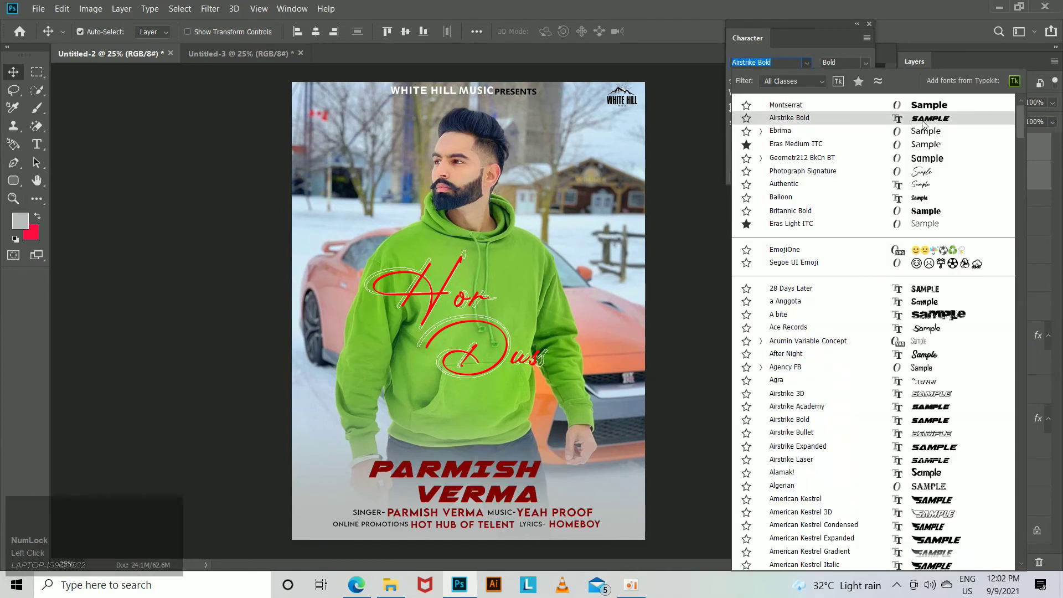
pyautogui.click(818, 69)
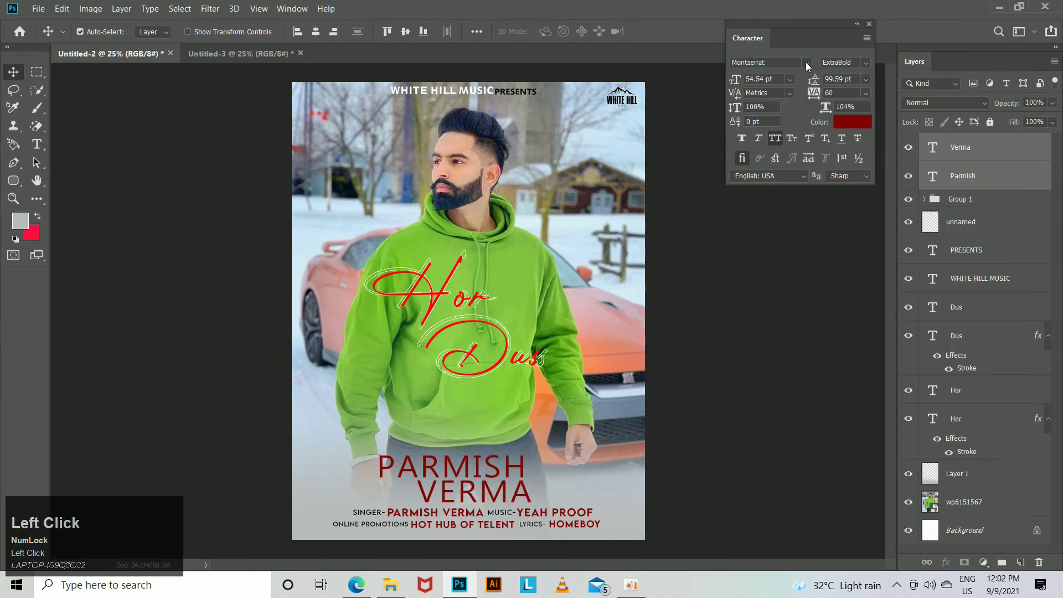
# Nudge the large surname left beneath the first name and centre it horizontally against the Background layer.
pyautogui.click(976, 155)
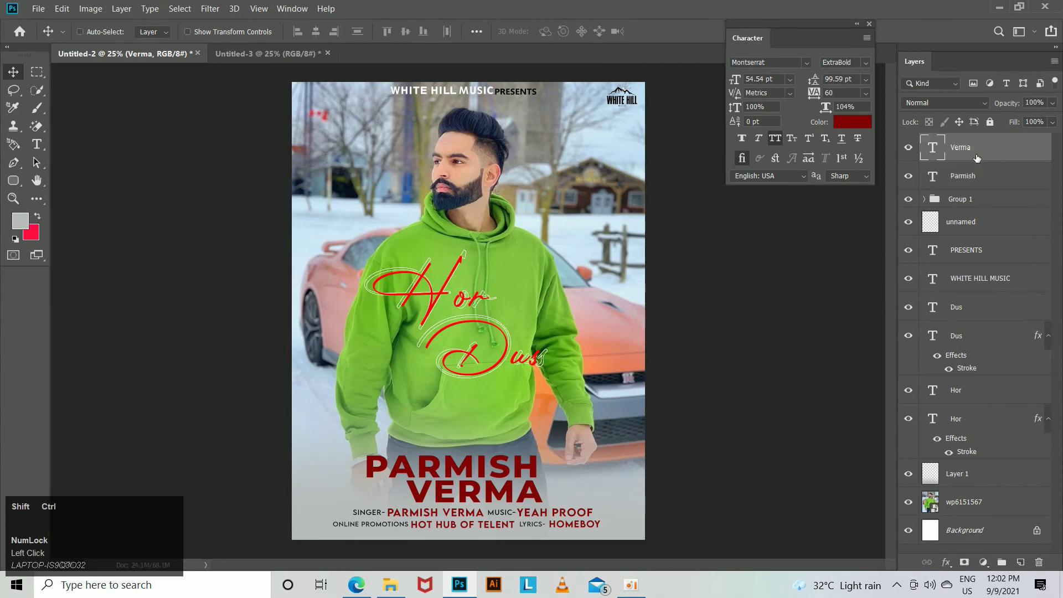
pyautogui.hotkey('ctrl', 'shift', 'Left')
pyautogui.hotkey('ctrl', 'shift', 'Left')
pyautogui.hotkey('ctrl', 'shift', 'Left')
pyautogui.hotkey('ctrl', 'shift', 'Left')
pyautogui.hotkey('ctrl', 'shift', 'Left')
pyautogui.hotkey('ctrl', 'shift', 'Left')
pyautogui.hotkey('ctrl', 'shift', 'Left')
pyautogui.hotkey('ctrl', 'shift', 'Left')
pyautogui.hotkey('ctrl', 'shift', 'Left')
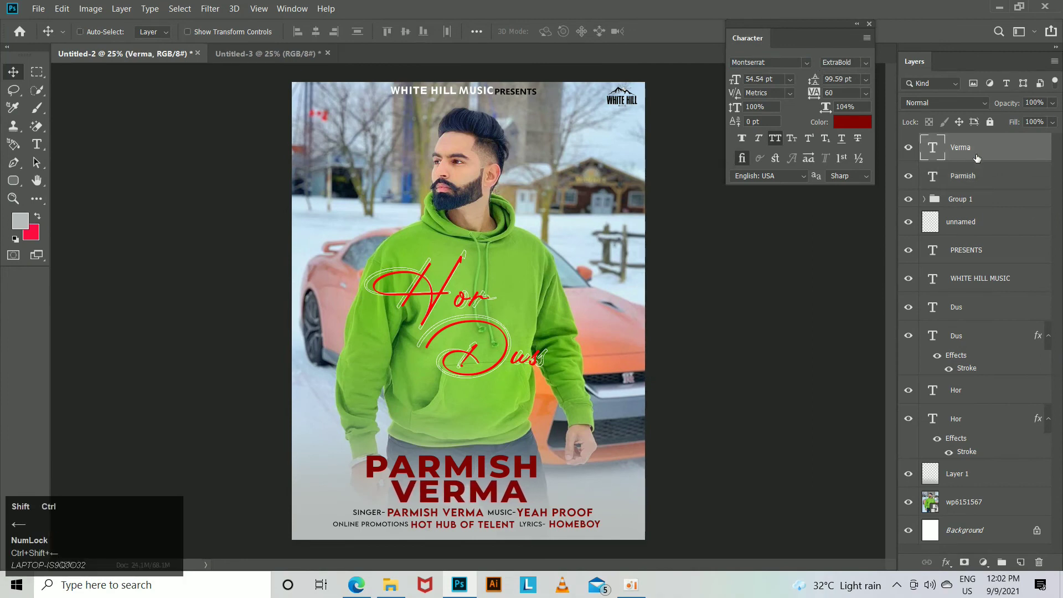
pyautogui.scroll(-1, 1004, 261)
pyautogui.click(969, 530)
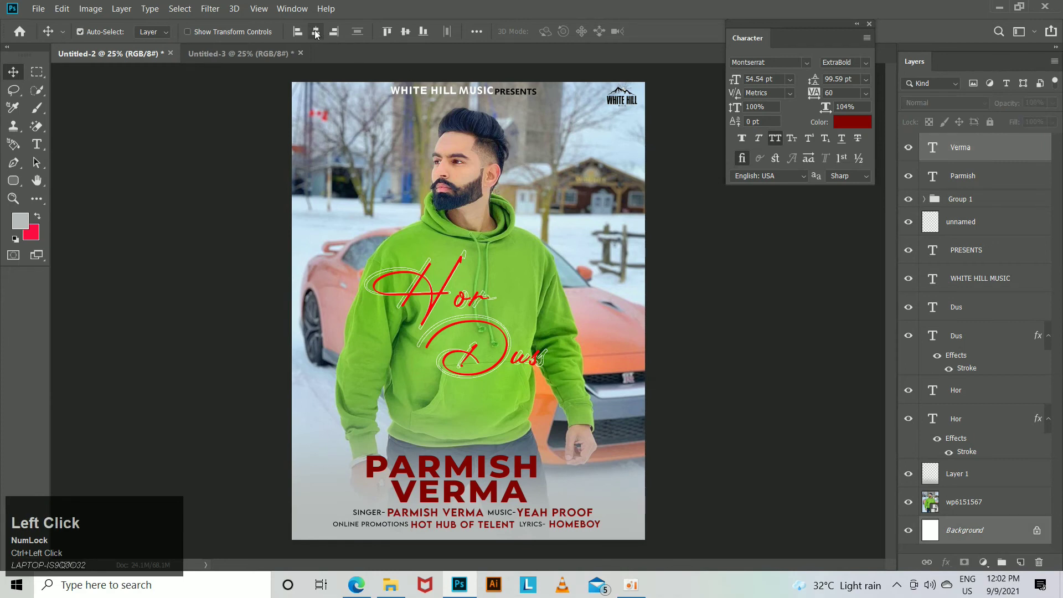
# Centre the large first name horizontally against the Background layer.
pyautogui.click(991, 179)
pyautogui.keyDown('ctrl'); pyautogui.click(992, 533); pyautogui.keyUp('ctrl')
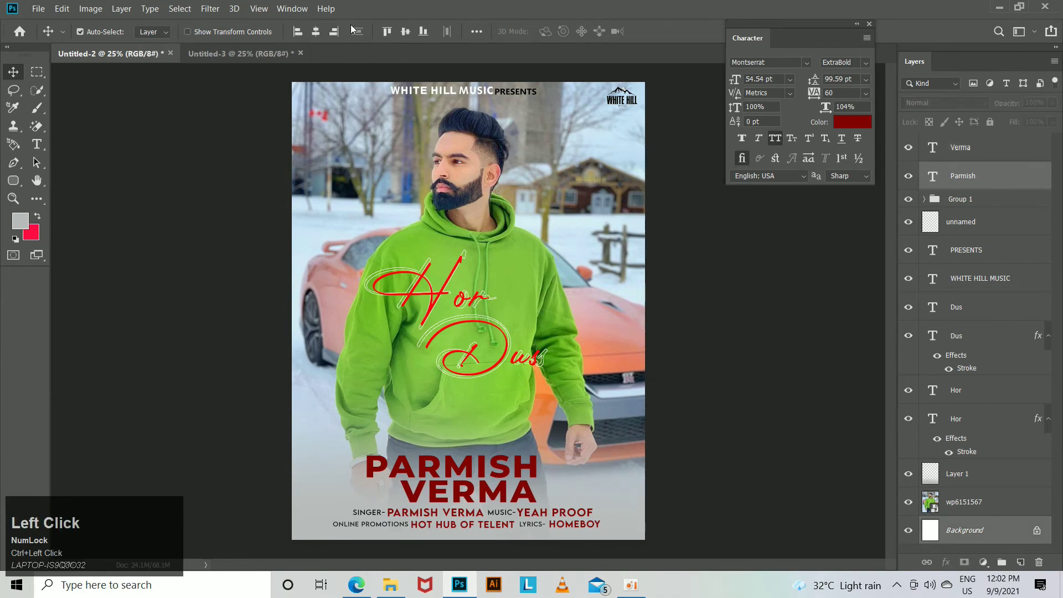
pyautogui.click(316, 31)
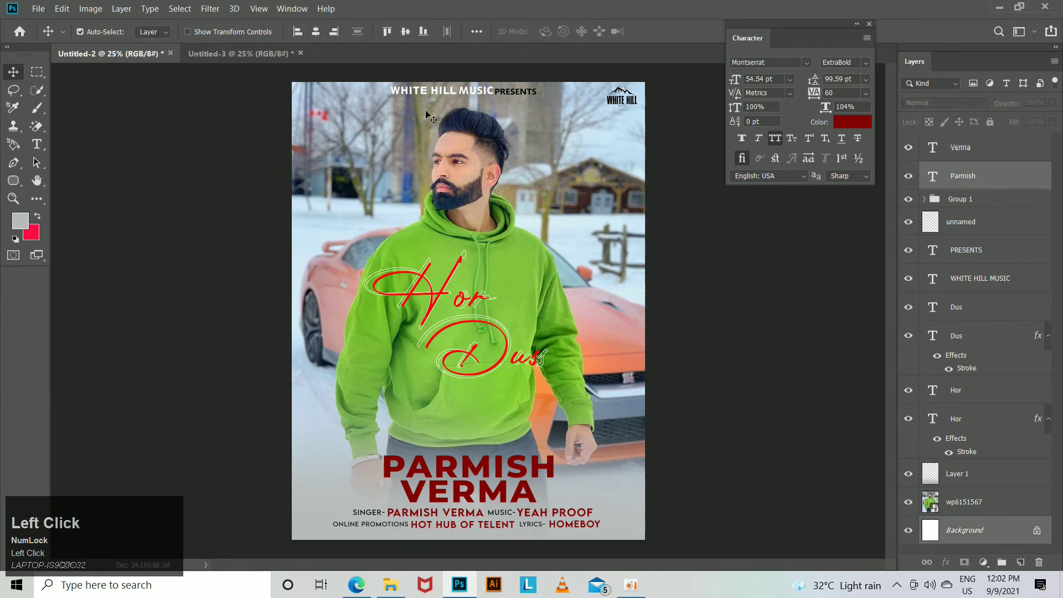
# Duplicate only the large first-name text layer.
pyautogui.hotkey('ctrl', 'j')
pyautogui.hotkey('ctrl', 'z')
pyautogui.click(1001, 183)
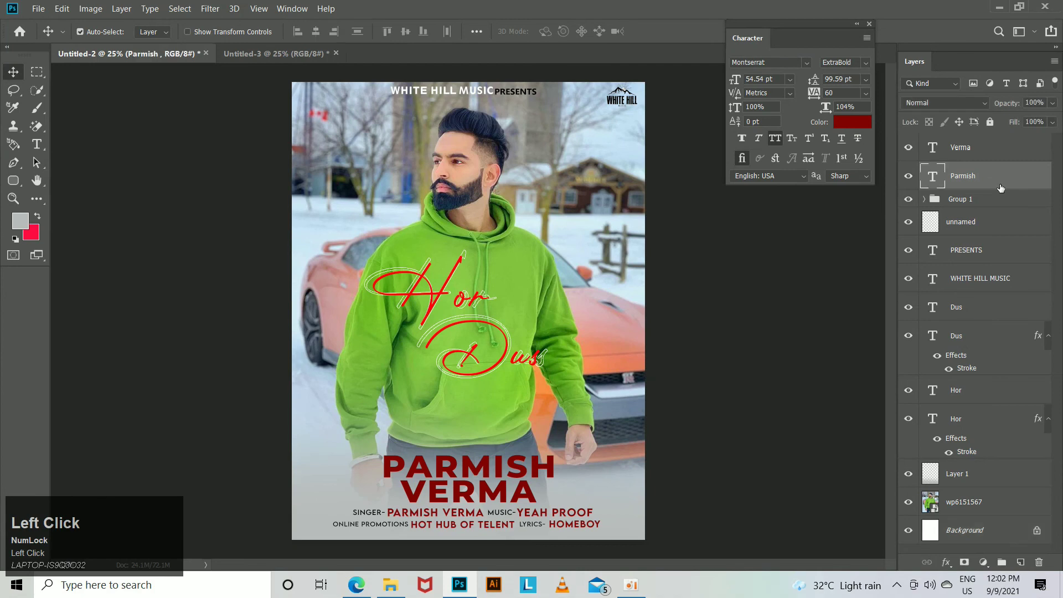
pyautogui.hotkey('ctrl', 'j')
# Add a Linear Burn drop shadow to the original first-name layer: angle -3°, distance 3 px, spread 7%, size 5 px.
pyautogui.click(1017, 209)
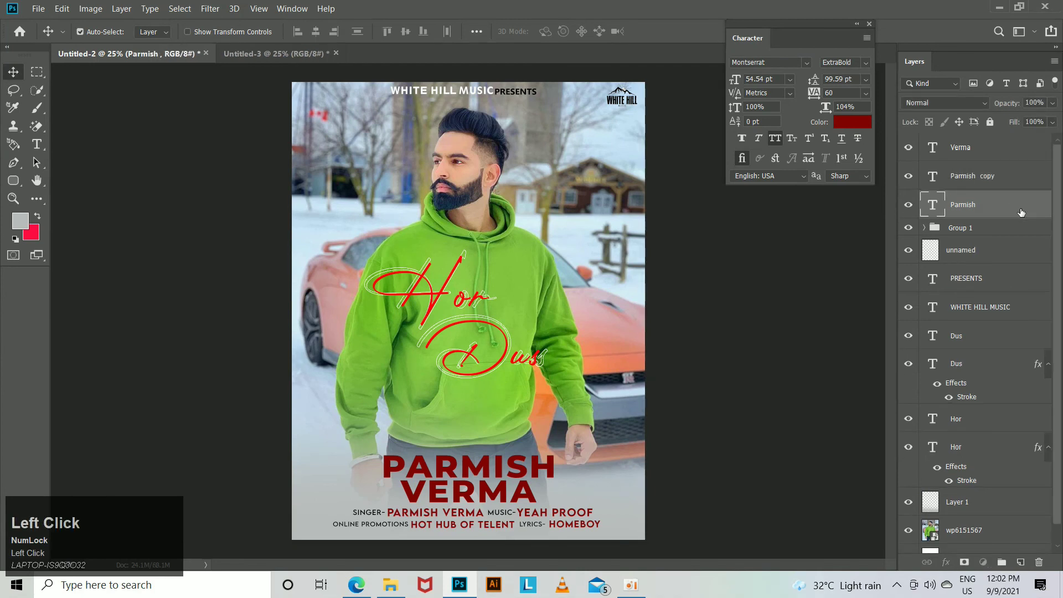
pyautogui.doubleClick(1021, 213)
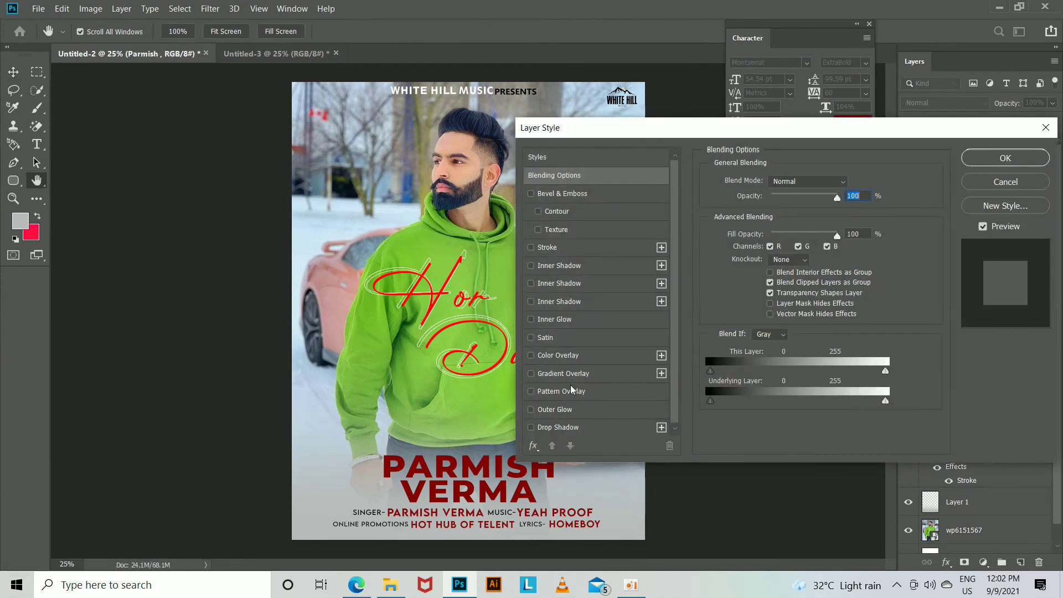
pyautogui.click(570, 428)
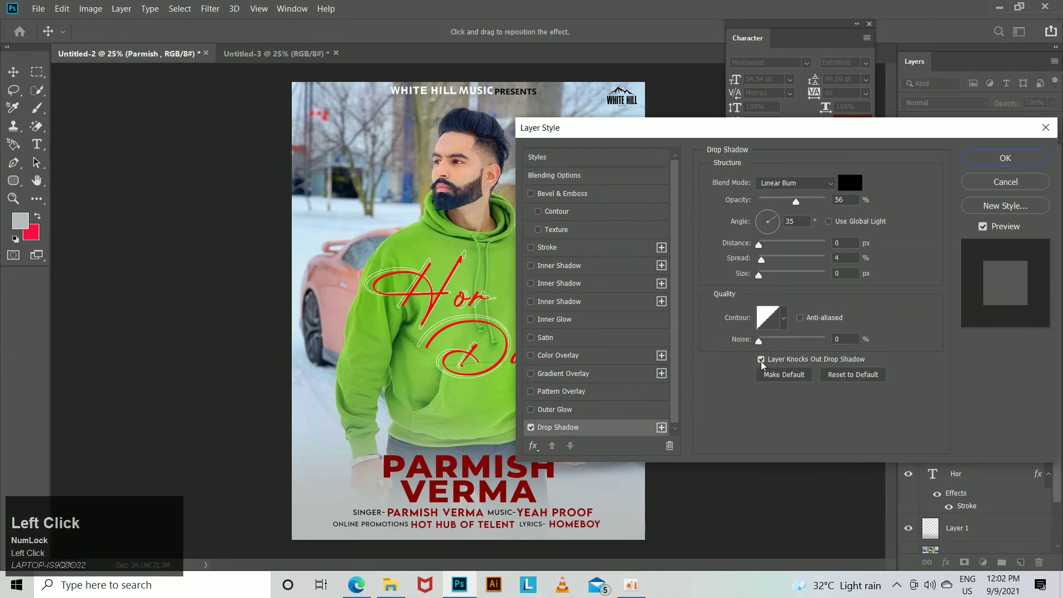
pyautogui.moveTo(760, 244); pyautogui.dragTo(764, 282)
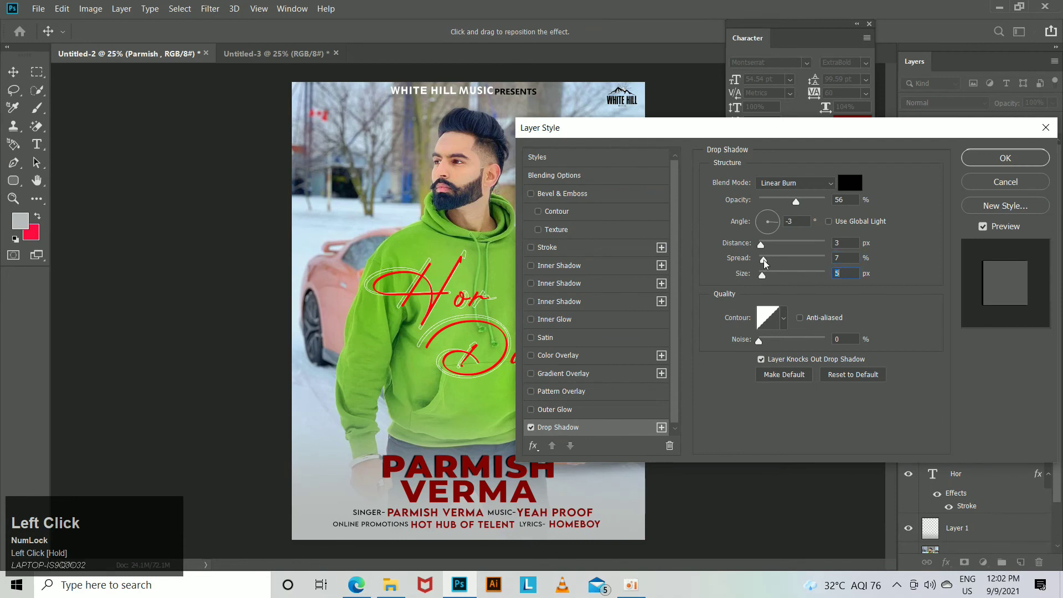
pyautogui.click(985, 166)
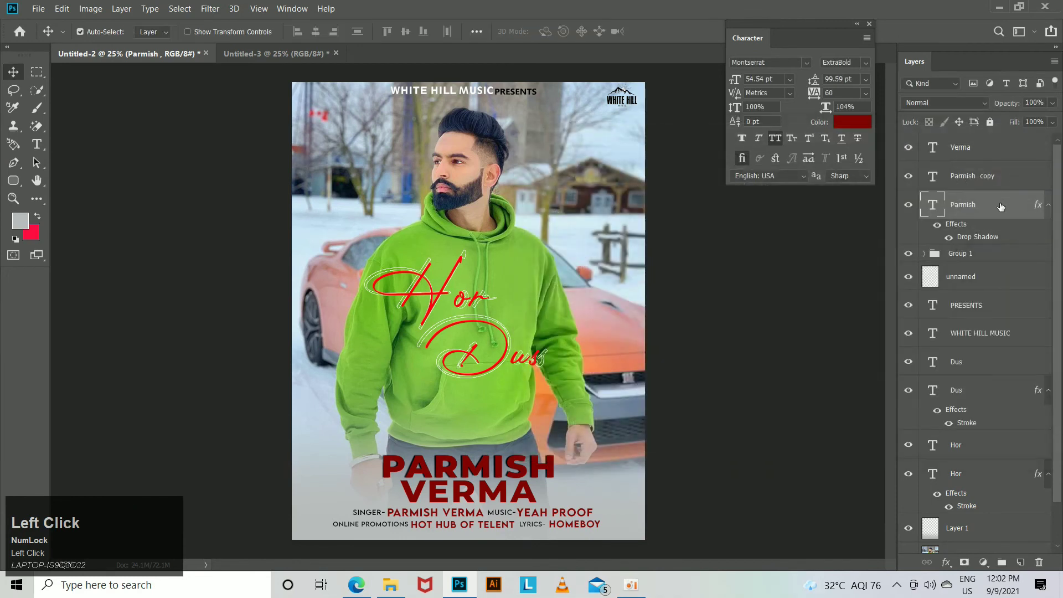
# Copy the first name's drop shadow style onto the surname layer and hide the duplicate first-name layer.
pyautogui.rightClick(997, 205)
pyautogui.click(853, 467)
pyautogui.click(972, 155)
pyautogui.rightClick(972, 156)
pyautogui.click(814, 473)
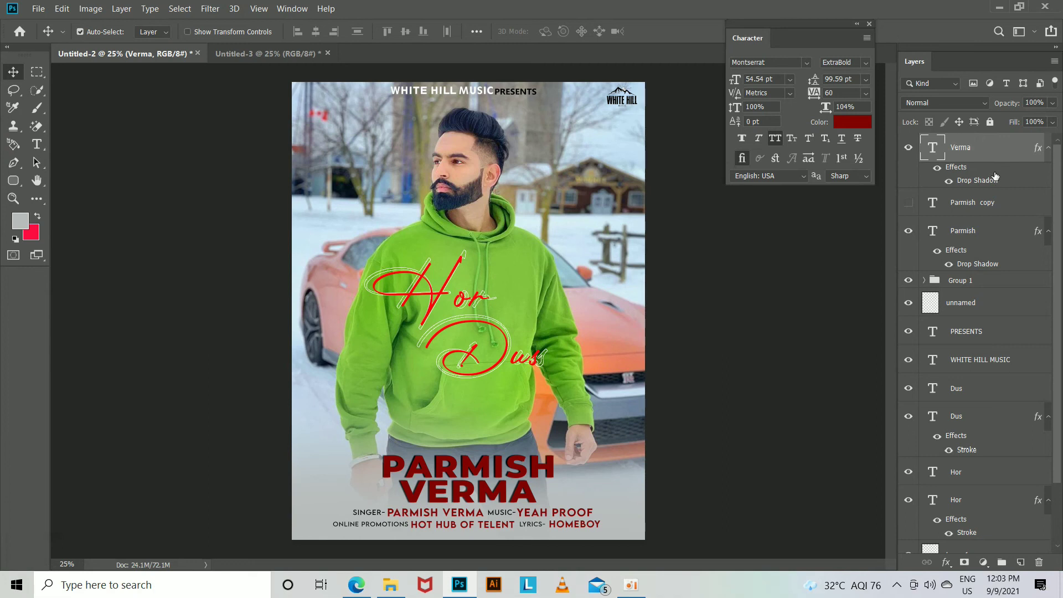
pyautogui.click(869, 23)
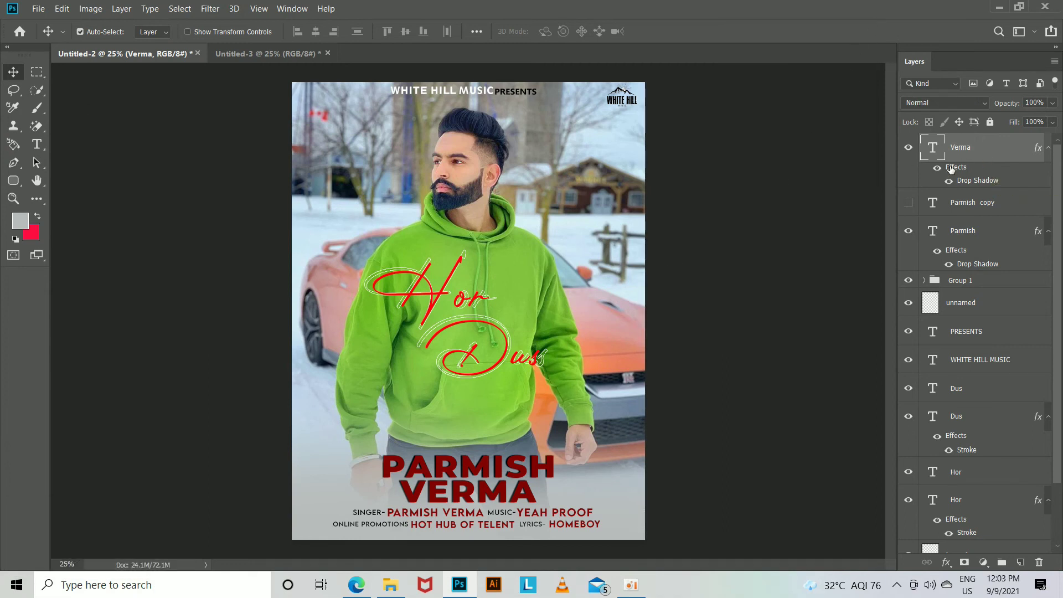
# Draw a thin horizontal rectangle about 702 by 10 px to the left of the surname.
pyautogui.rightClick(11, 180)
pyautogui.click(52, 181)
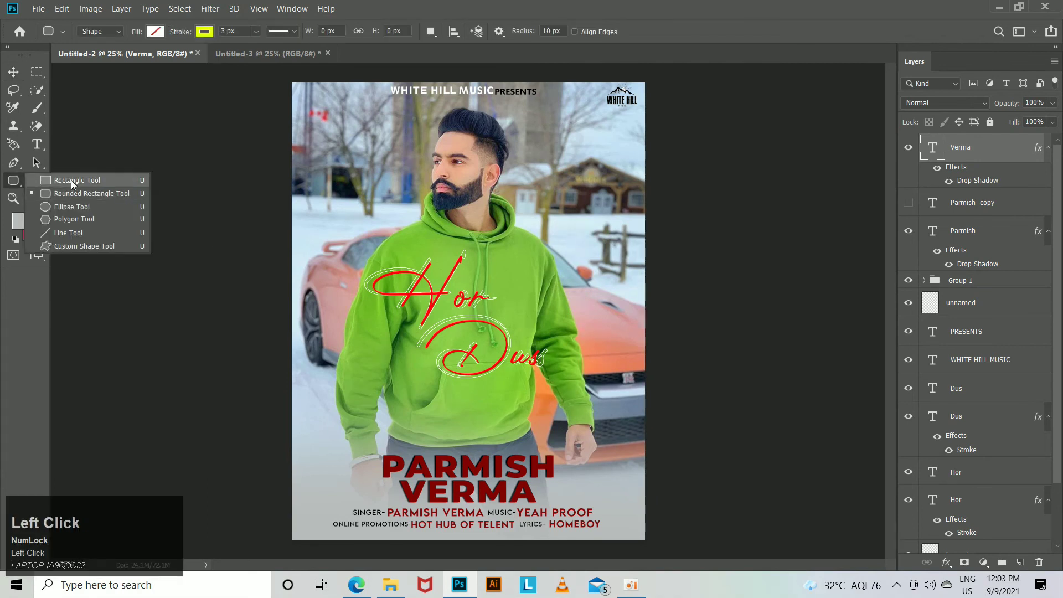
pyautogui.moveTo(331, 485); pyautogui.dragTo(379, 487)
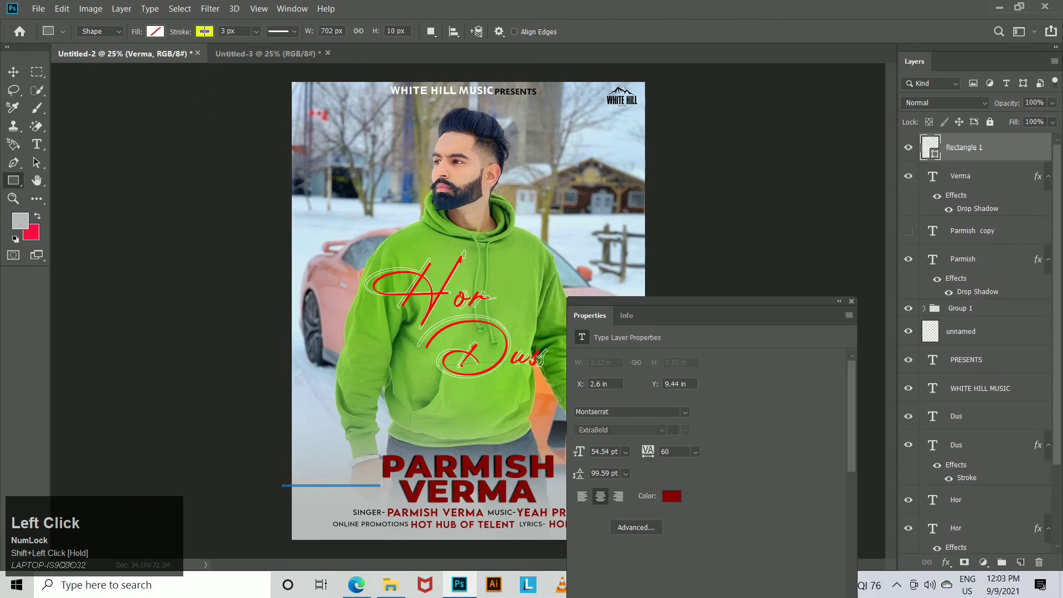
# Remove the thin rectangle's stroke and fill it with red.
pyautogui.click(204, 32)
pyautogui.click(147, 57)
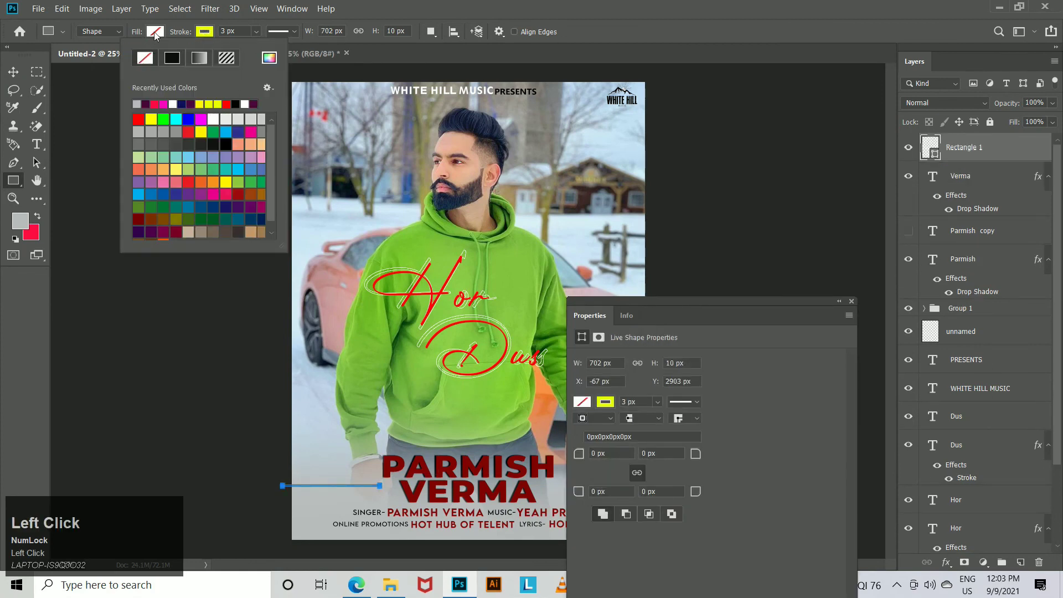
pyautogui.click(156, 32)
pyautogui.click(88, 120)
# Nudge the red line down and right so it meets the surname's left side at mid-height.
pyautogui.click(14, 72)
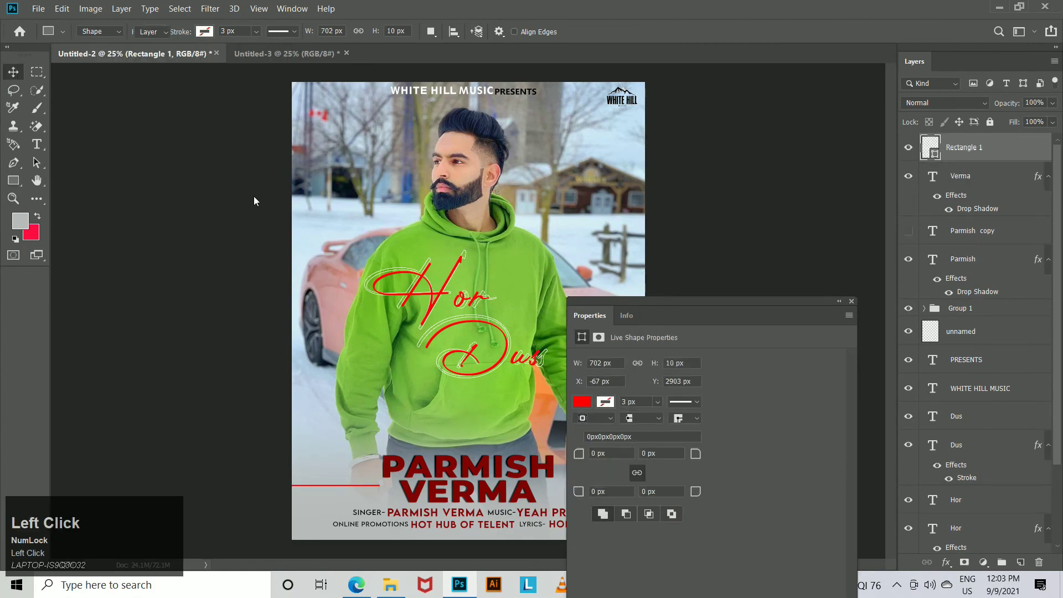
pyautogui.hotkey('ctrl', 'shift', 'Down')
pyautogui.hotkey('ctrl', 'shift', 'Down')
pyautogui.hotkey('ctrl', 'shift', 'Down')
pyautogui.hotkey('ctrl', 'shift', 'Right')
pyautogui.hotkey('ctrl', 'shift', 'Right')
pyautogui.hotkey('ctrl', 'shift', 'Right')
pyautogui.hotkey('ctrl', 'shift', 'Down')
pyautogui.hotkey('ctrl', 'shift', 'Down')
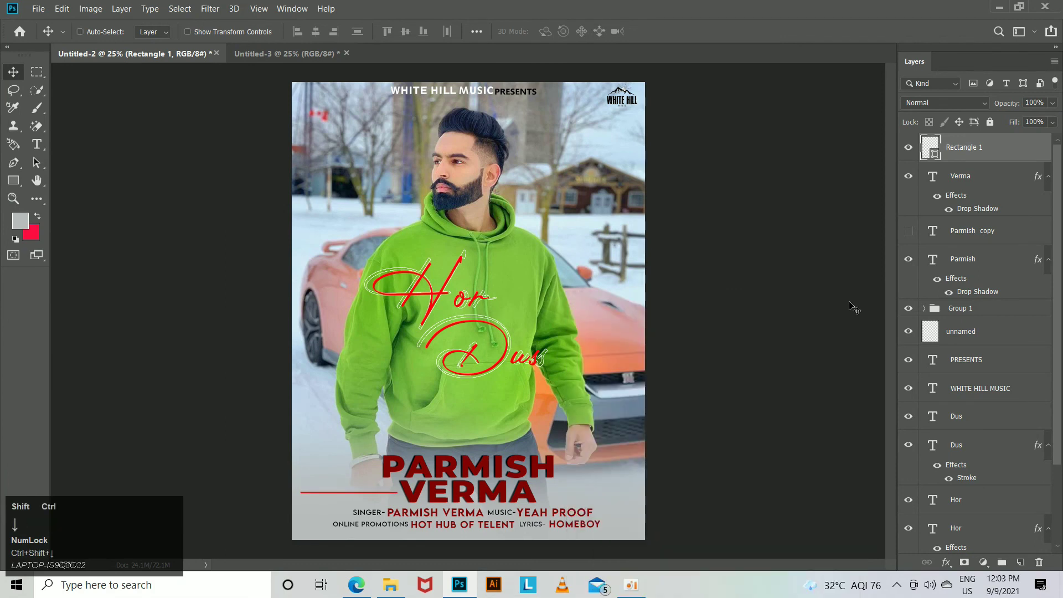
# Shorten the red line from its outer end to about 82% width and thin it to 80% height.
pyautogui.hotkey('ctrl', '=')
pyautogui.hotkey('ctrl', '=')
pyautogui.moveTo(482, 532); pyautogui.dragTo(603, 334)
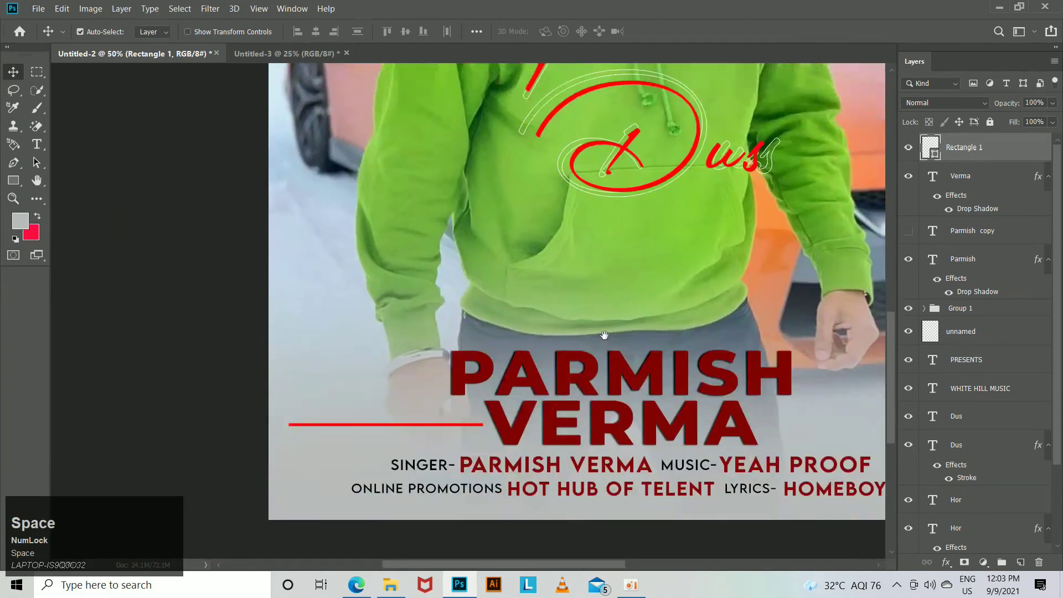
pyautogui.hotkey('ctrl', 't')
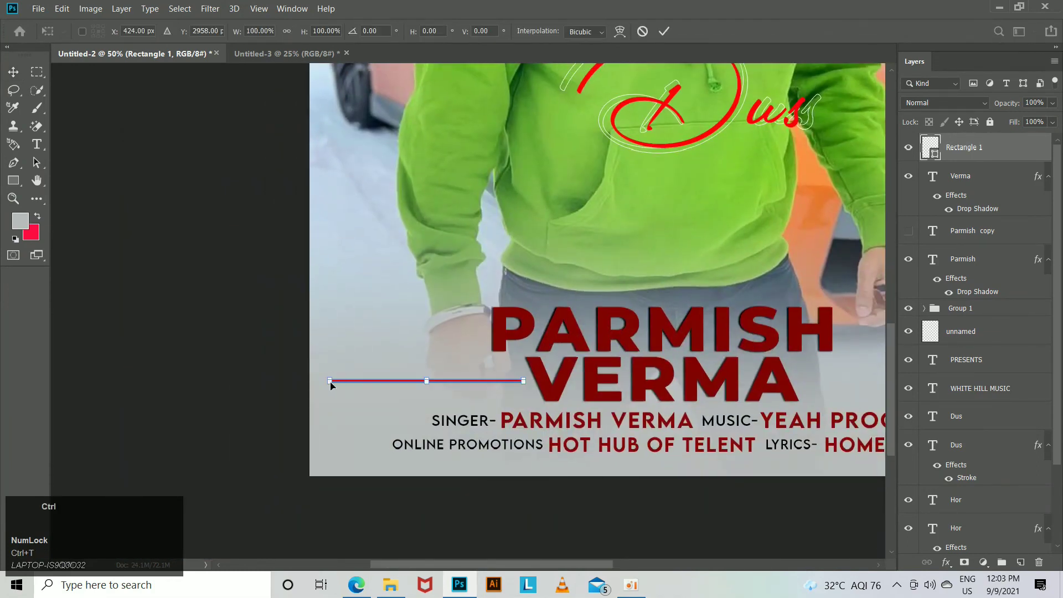
pyautogui.hotkey('ctrl', '=')
pyautogui.hotkey('ctrl', '=')
pyautogui.hotkey('ctrl', '=')
pyautogui.hotkey('ctrl', '=')
pyautogui.hotkey('ctrl', '=')
pyautogui.moveTo(330, 380); pyautogui.dragTo(516, 283)
pyautogui.moveTo(278, 450); pyautogui.dragTo(748, 324)
pyautogui.moveTo(236, 343); pyautogui.dragTo(520, 344)
pyautogui.hotkey('ctrl', '-')
pyautogui.hotkey('ctrl', '-')
pyautogui.hotkey('ctrl', '-')
pyautogui.hotkey('ctrl', '-')
pyautogui.hotkey('ctrl', '-')
pyautogui.hotkey('ctrl', '-')
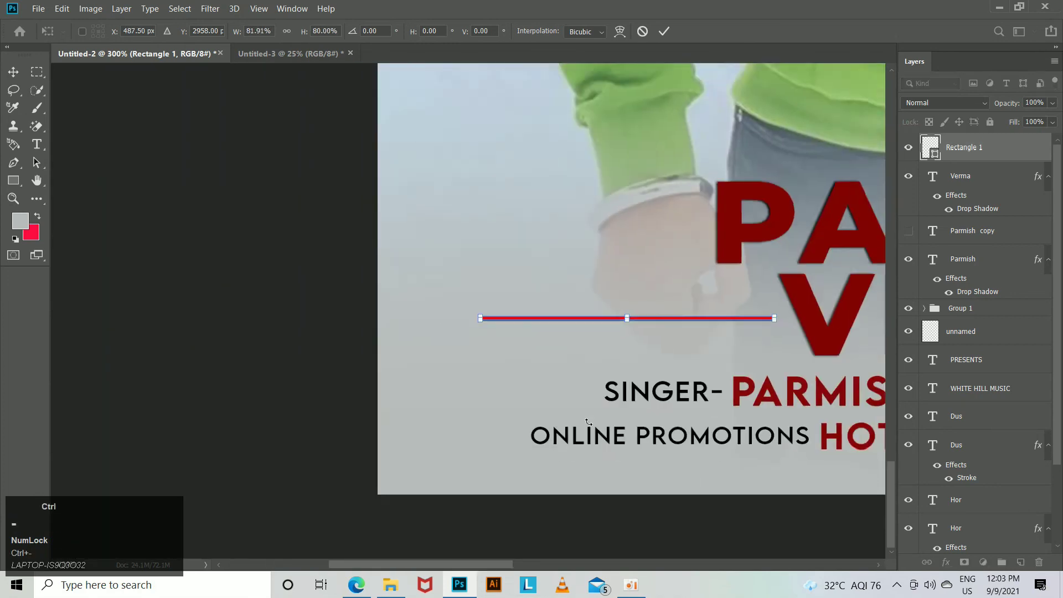
pyautogui.press('Return')
pyautogui.hotkey('ctrl', '-')
pyautogui.hotkey('ctrl', '-')
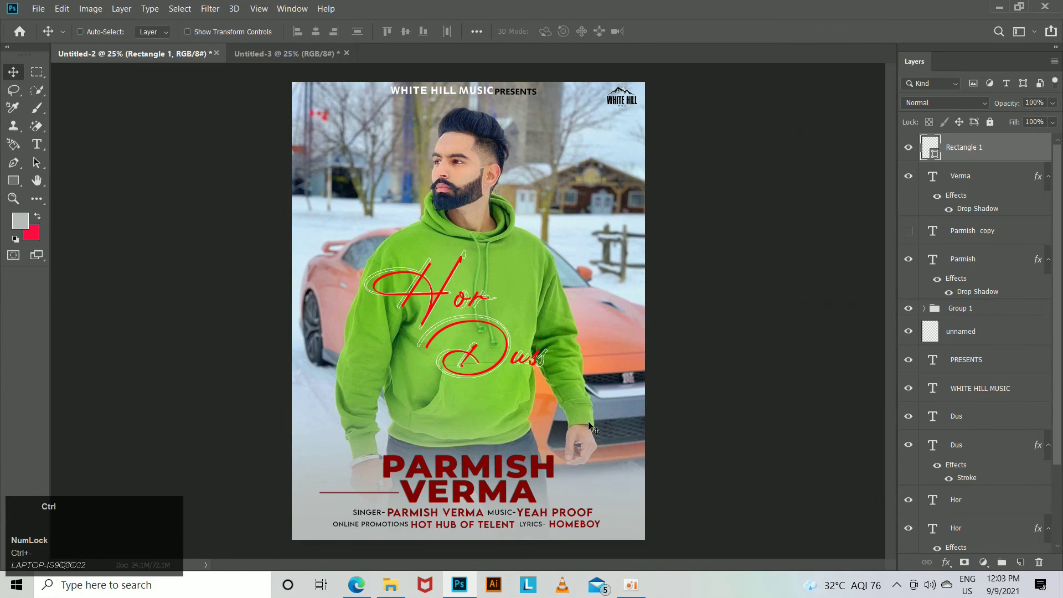
# Duplicate the red line and move the copy horizontally to the right side of the surname, mirroring the first line.
pyautogui.hotkey('ctrl', 'j')
pyautogui.moveTo(386, 492); pyautogui.dragTo(386, 492)
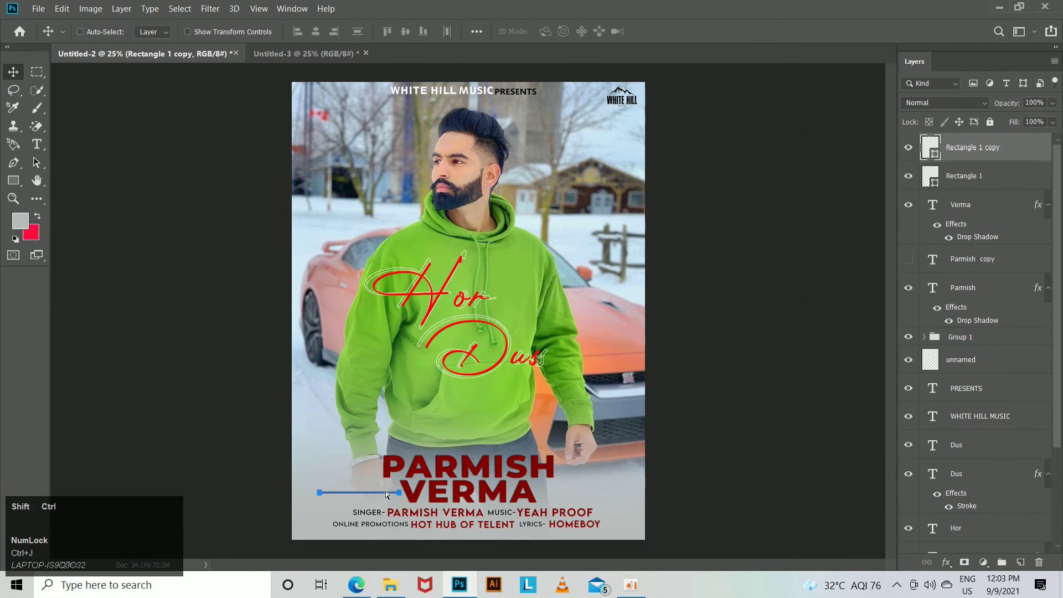
pyautogui.hotkey('ctrl', 'shift', 'Right')
pyautogui.hotkey('ctrl', 'shift', 'Right')
pyautogui.hotkey('ctrl', 'shift', 'Right')
pyautogui.hotkey('ctrl', 'shift', 'Right')
pyautogui.hotkey('ctrl', 'shift', 'Right')
pyautogui.hotkey('ctrl', 'shift', 'Right')
pyautogui.hotkey('ctrl', 'shift', 'Right')
pyautogui.hotkey('ctrl', 'shift', 'Right')
pyautogui.hotkey('ctrl', 'shift', 'Right')
pyautogui.hotkey('ctrl', 'shift', 'Right')
pyautogui.hotkey('ctrl', 'shift', 'Right')
pyautogui.hotkey('ctrl', 'shift', 'Right')
pyautogui.hotkey('ctrl', 'shift', 'Right')
pyautogui.hotkey('ctrl', 'shift', 'Right')
pyautogui.hotkey('ctrl', 'shift', 'Right')
pyautogui.hotkey('ctrl', 'shift', 'Right')
pyautogui.hotkey('ctrl', 'shift', 'Right')
pyautogui.hotkey('ctrl', 'shift', 'Right')
pyautogui.hotkey('ctrl', 'shift', 'Right')
pyautogui.hotkey('ctrl', 'shift', 'Right')
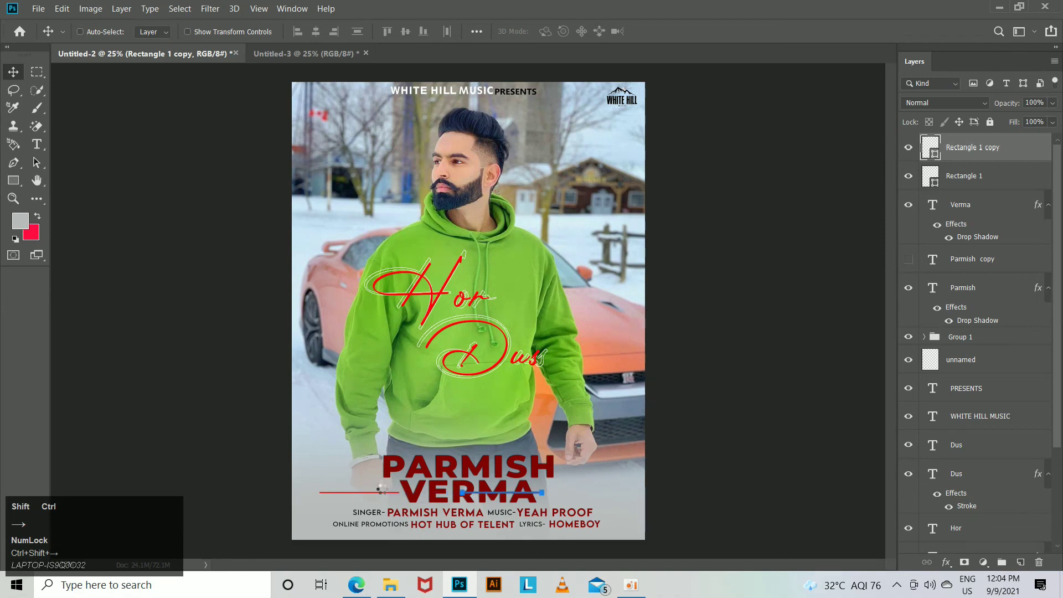
pyautogui.hotkey('ctrl', 'shift', 'Right')
pyautogui.hotkey('ctrl', 'shift', 'Right')
pyautogui.hotkey('ctrl', 'shift', 'Right')
pyautogui.hotkey('ctrl', 'shift', 'Right')
pyautogui.hotkey('ctrl', 'shift', 'Right')
pyautogui.hotkey('ctrl', 'shift', 'Right')
pyautogui.hotkey('ctrl', 'shift', 'Right')
pyautogui.hotkey('ctrl', 'shift', 'Right')
pyautogui.hotkey('ctrl', 'shift', 'Right')
pyautogui.hotkey('ctrl', 'shift', 'Right')
pyautogui.hotkey('ctrl', 'shift', 'Right')
pyautogui.hotkey('ctrl', 'shift', 'Right')
pyautogui.hotkey('ctrl', 'shift', 'Right')
pyautogui.hotkey('ctrl', 'shift', 'Right')
pyautogui.hotkey('ctrl', 'shift', 'Right')
pyautogui.hotkey('ctrl', 'shift', 'Right')
pyautogui.hotkey('ctrl', 'shift', 'Right')
pyautogui.hotkey('ctrl', 'shift', 'Right')
pyautogui.hotkey('ctrl', 'shift', 'Right')
pyautogui.hotkey('ctrl', 'shift', 'Right')
pyautogui.hotkey('ctrl', 'shift', 'Right')
pyautogui.hotkey('ctrl', 'shift', 'Right')
pyautogui.hotkey('ctrl', 'shift', 'Right')
pyautogui.hotkey('ctrl', 'shift', 'Right')
pyautogui.hotkey('ctrl', 'Left')
pyautogui.hotkey('ctrl', 'shift', 'Left')
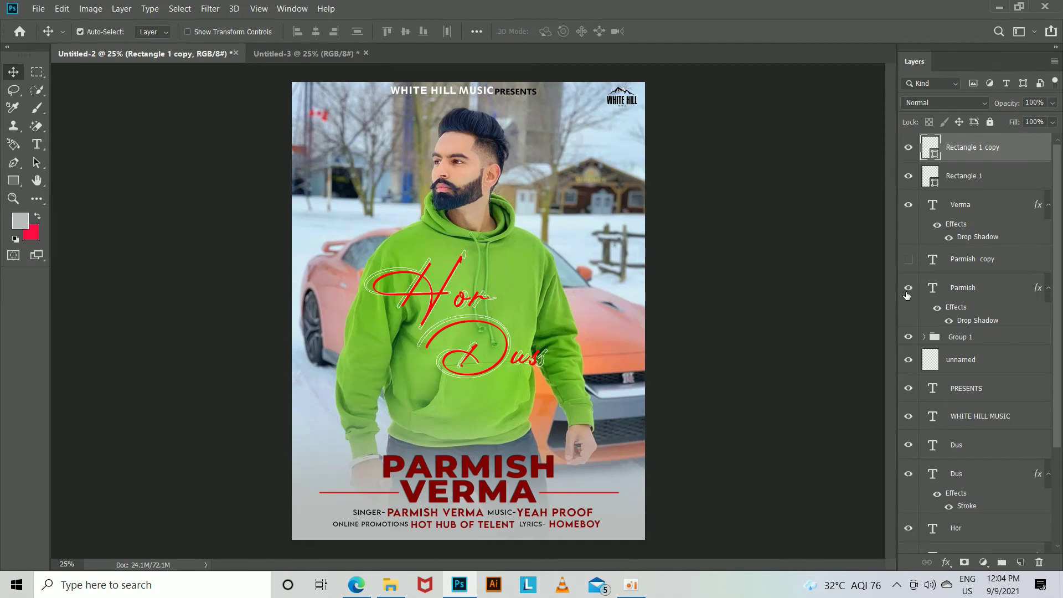
# Duplicate the grey fade layer, flip the copy vertically and move it to the poster's top edge.
pyautogui.click(639, 511)
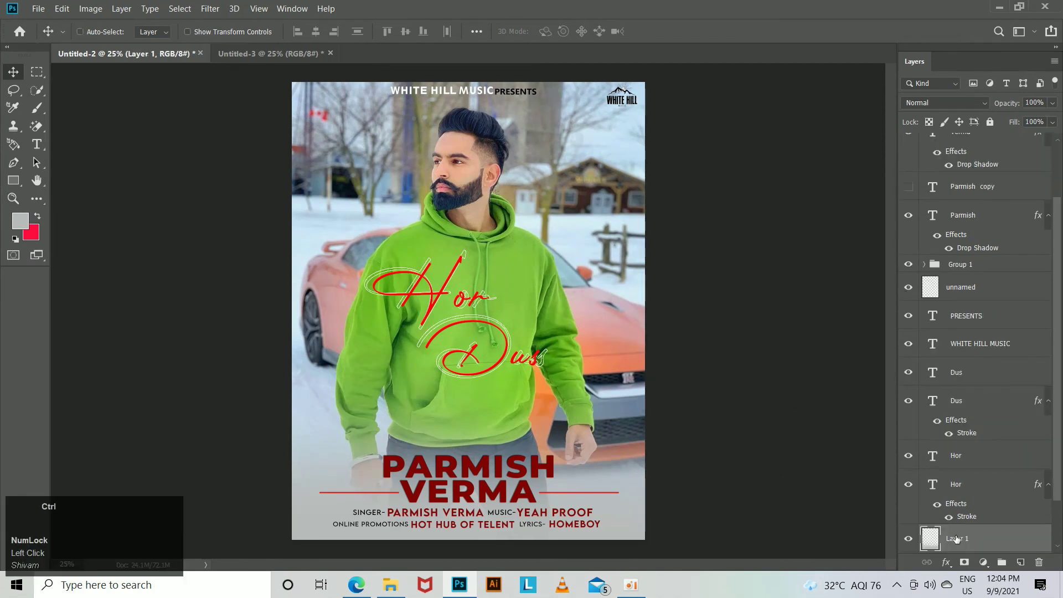
pyautogui.hotkey('ctrl', 'j')
pyautogui.hotkey('ctrl', 't')
pyautogui.rightClick(553, 507)
pyautogui.click(582, 488)
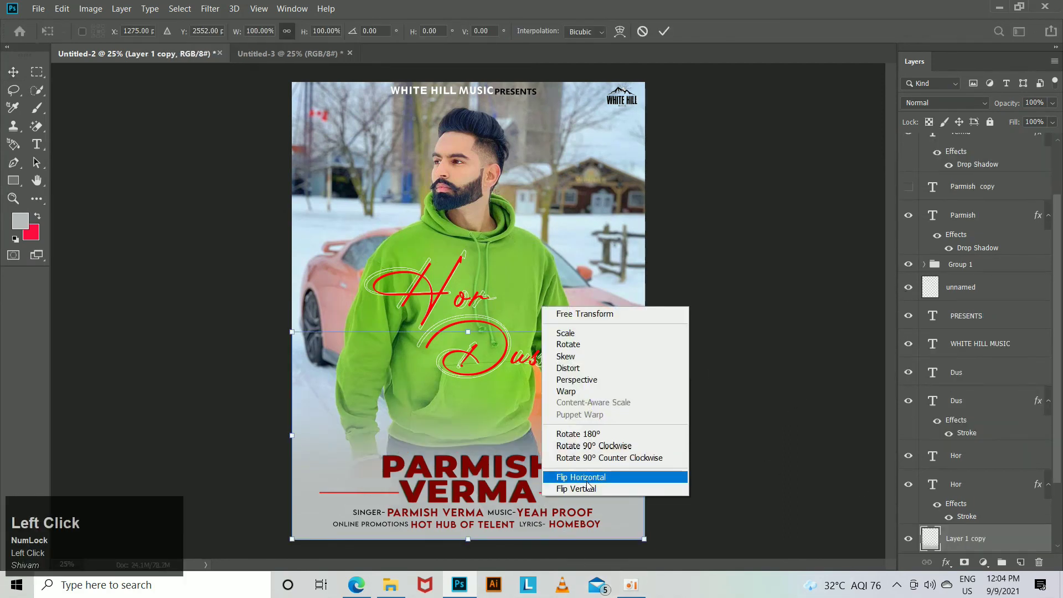
pyautogui.moveTo(554, 430); pyautogui.dragTo(566, 101)
pyautogui.moveTo(644, 210); pyautogui.dragTo(667, 223)
pyautogui.moveTo(647, 179); pyautogui.dragTo(648, 192)
pyautogui.click(745, 209)
# Erase the lower part of the top grey fade across the man's head and background, using the Eraser with a soft 1000 px brush.
pyautogui.click(36, 126)
pyautogui.rightClick(36, 126)
pyautogui.click(93, 127)
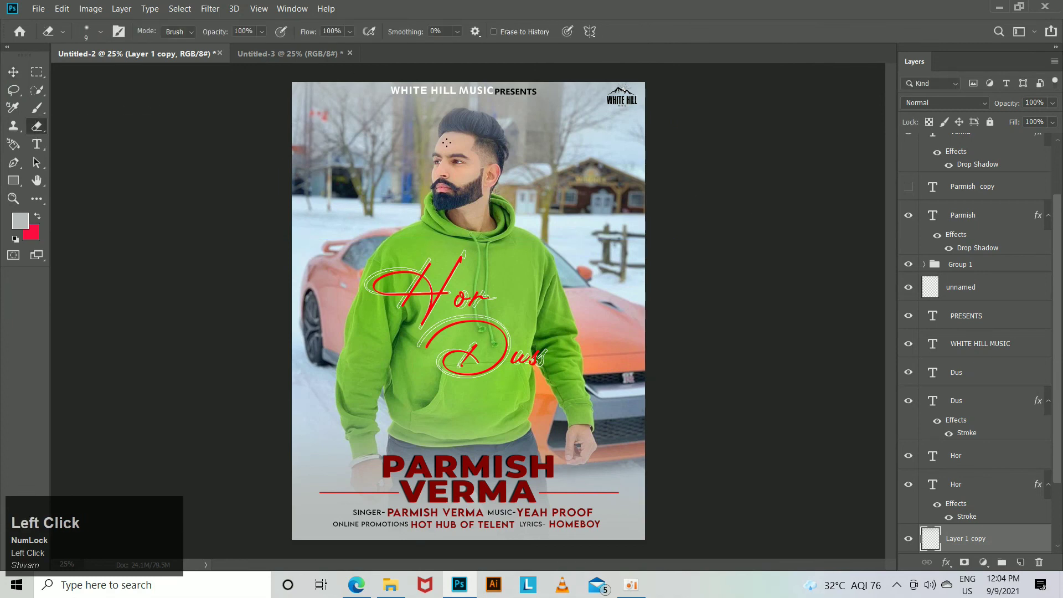
pyautogui.click(100, 31)
pyautogui.click(84, 72)
pyautogui.click(83, 38)
pyautogui.press(']')
pyautogui.press(']')
pyautogui.press(']')
pyautogui.press(']')
pyautogui.press(']')
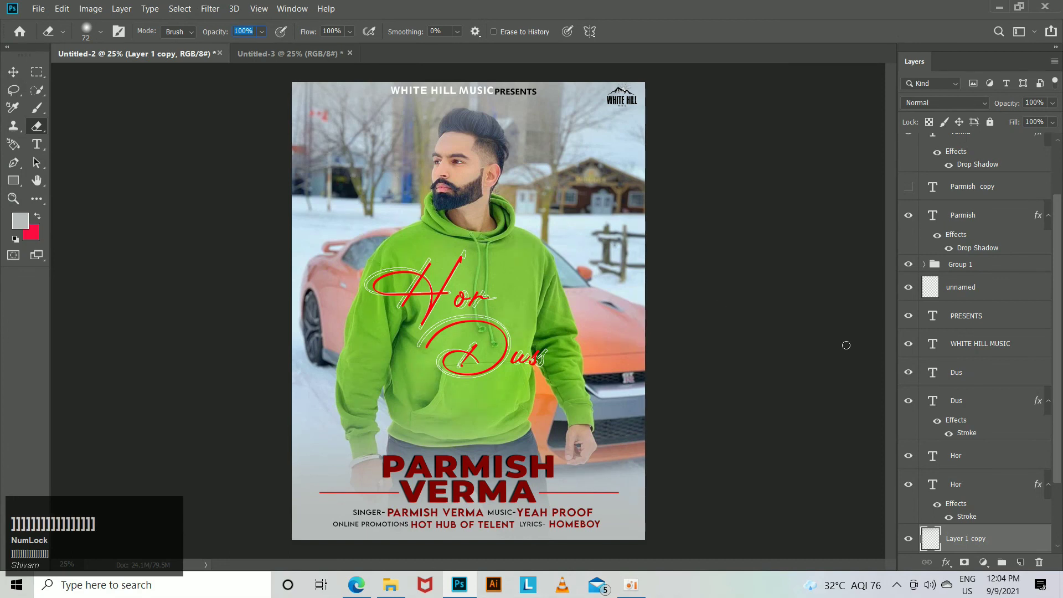
pyautogui.press(']')
pyautogui.press(']')
pyautogui.press(']')
pyautogui.press(']')
pyautogui.press(']')
pyautogui.press(']')
pyautogui.press(']')
pyautogui.press(']')
pyautogui.press(']')
pyautogui.press(']')
pyautogui.press(']')
pyautogui.press(']')
pyautogui.click(13, 72)
pyautogui.click(36, 126)
pyautogui.press(']')
pyautogui.press(']')
pyautogui.press(']')
pyautogui.press(']')
pyautogui.press(']')
pyautogui.press(']')
pyautogui.press(']')
pyautogui.press(']')
pyautogui.press(']')
pyautogui.press(']')
pyautogui.press(']')
pyautogui.press(']')
pyautogui.press(']')
pyautogui.press(']')
pyautogui.press(']')
pyautogui.press(']')
pyautogui.moveTo(277, 209)
pyautogui.mouseDown()
pyautogui.moveTo(668, 203)
pyautogui.moveTo(339, 220)
pyautogui.moveTo(495, 212)
pyautogui.moveTo(554, 191)
pyautogui.mouseUp()
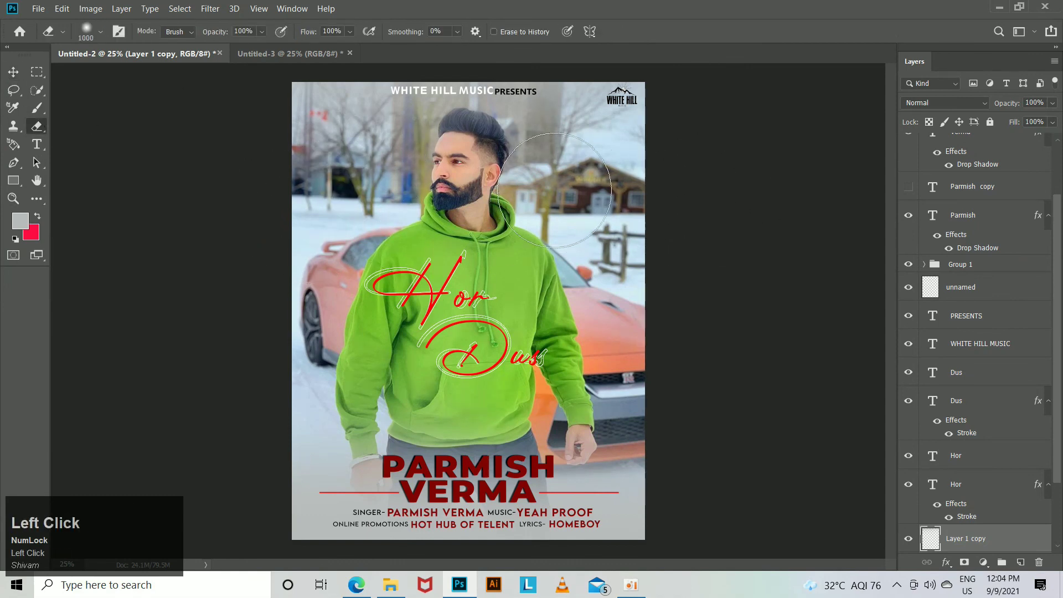
pyautogui.click(13, 72)
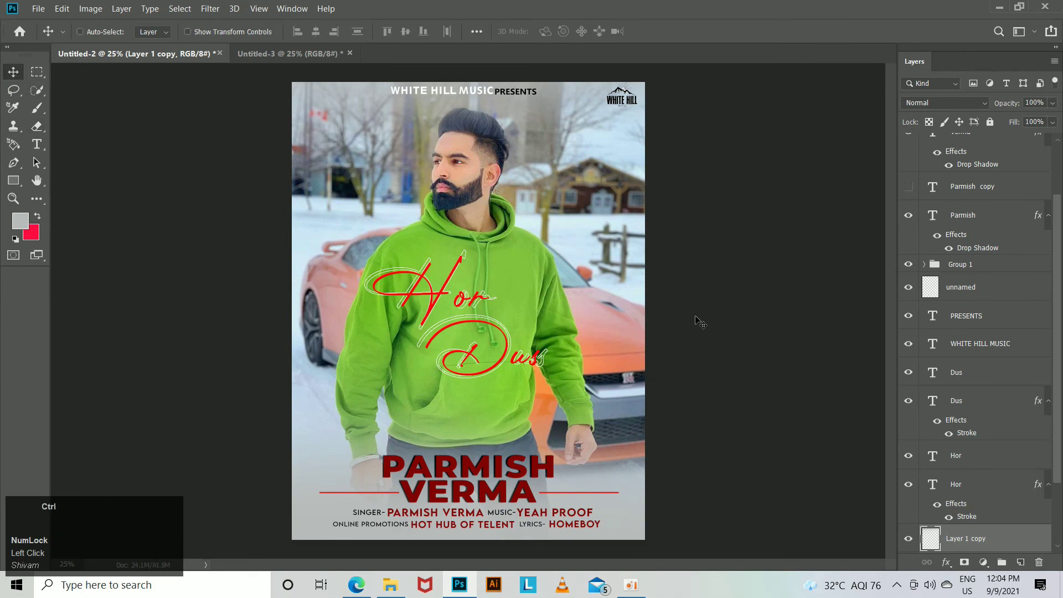